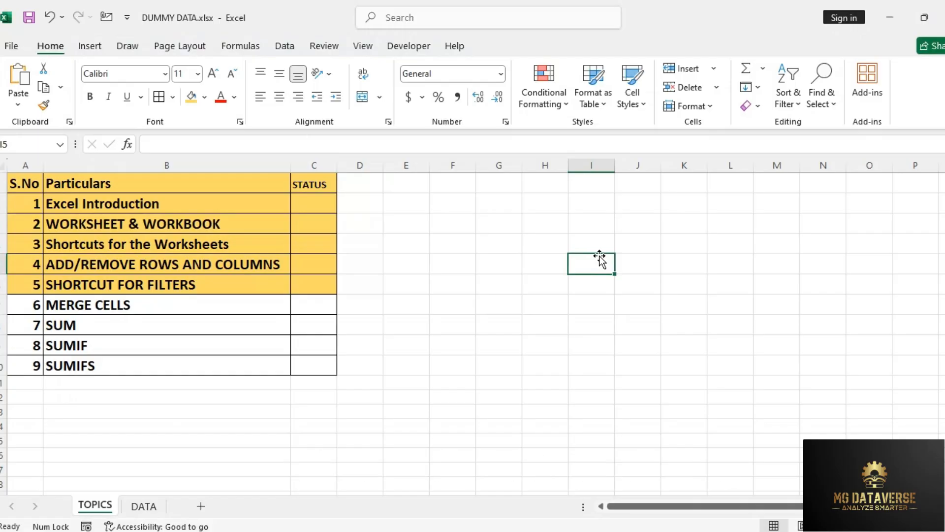
# Step: Go over the first five entries in the Particulars list, from Excel Introduction to SHORTCUT FOR FILTERS
pyautogui.click(297, 236)
pyautogui.moveTo(205, 207); pyautogui.dragTo(203, 283)
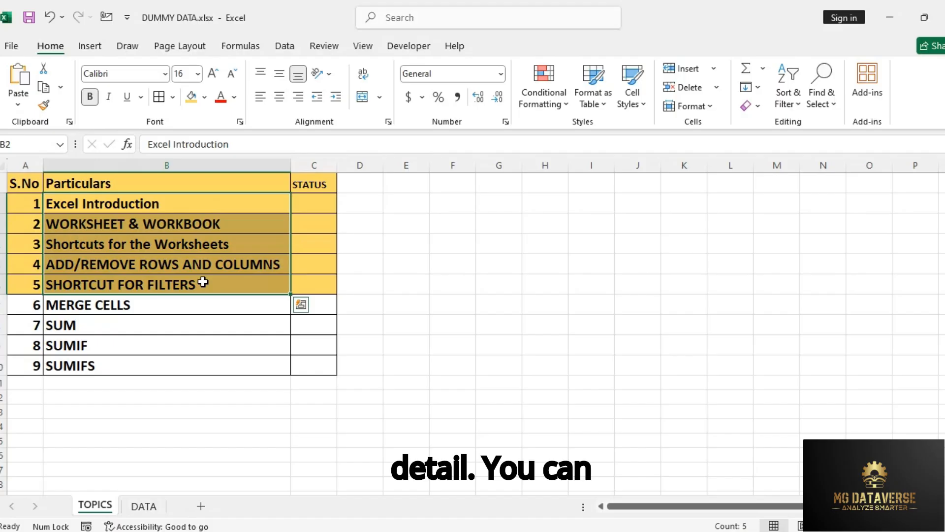
pyautogui.click(204, 283)
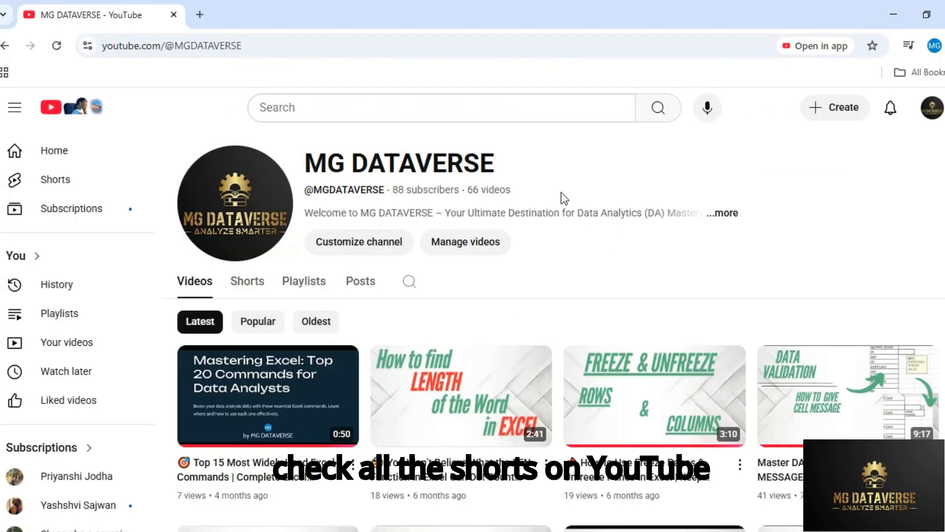
# Step: Switch to the MG DATAVERSE channel on YouTube in the browser and look through its Shorts on Excel topics
pyautogui.moveTo(307, 169); pyautogui.dragTo(511, 169)
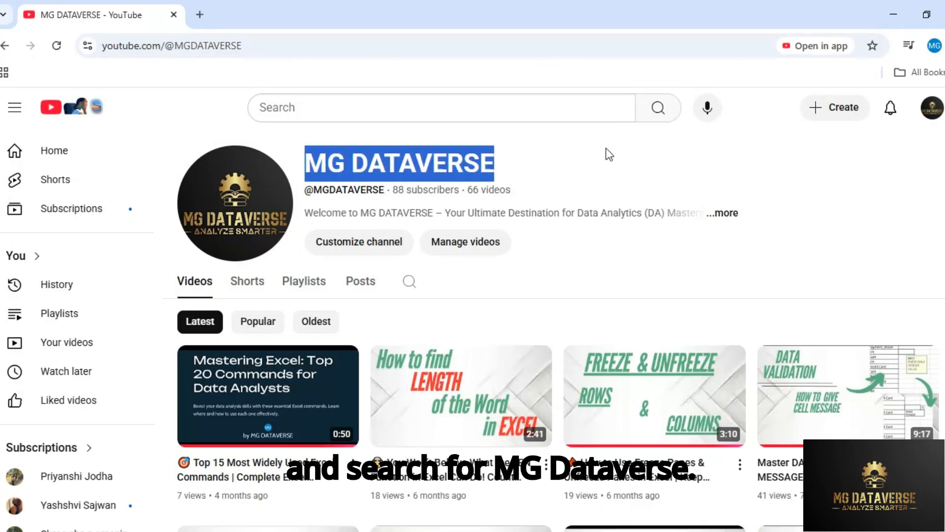
pyautogui.click(253, 283)
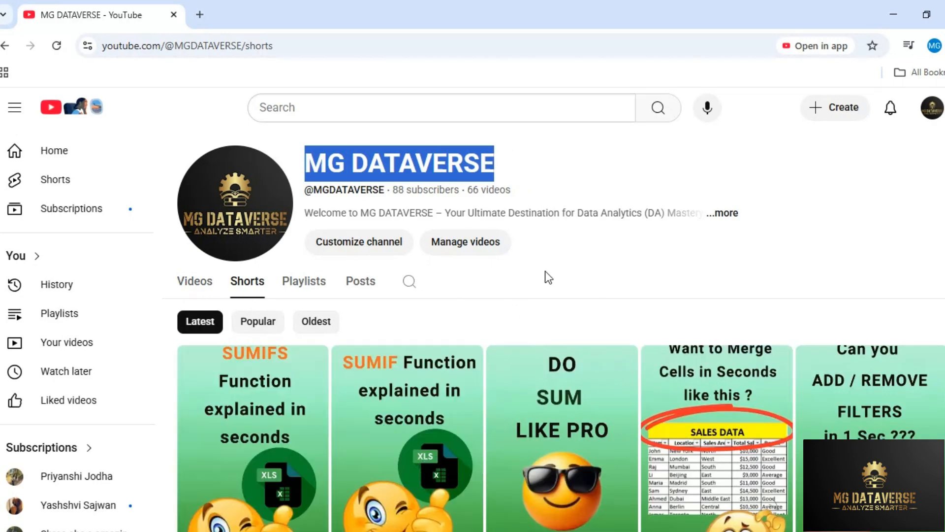
pyautogui.scroll(-1, 545, 282)
pyautogui.scroll(-2, 545, 282)
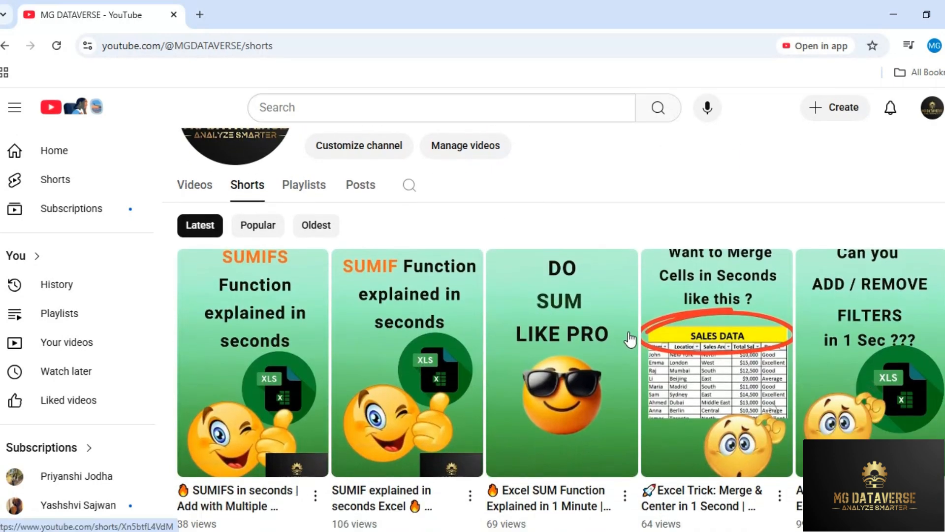
pyautogui.scroll(-4, 610, 337)
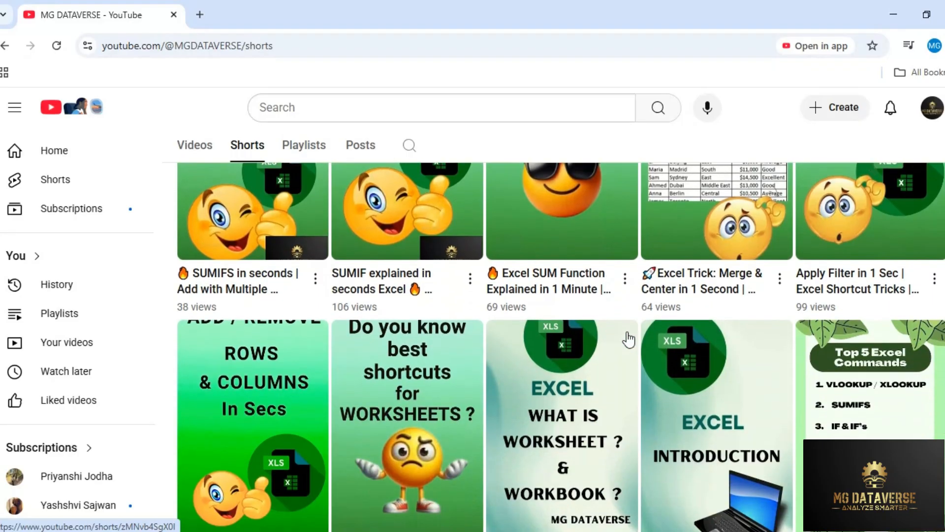
pyautogui.scroll(-1, 630, 344)
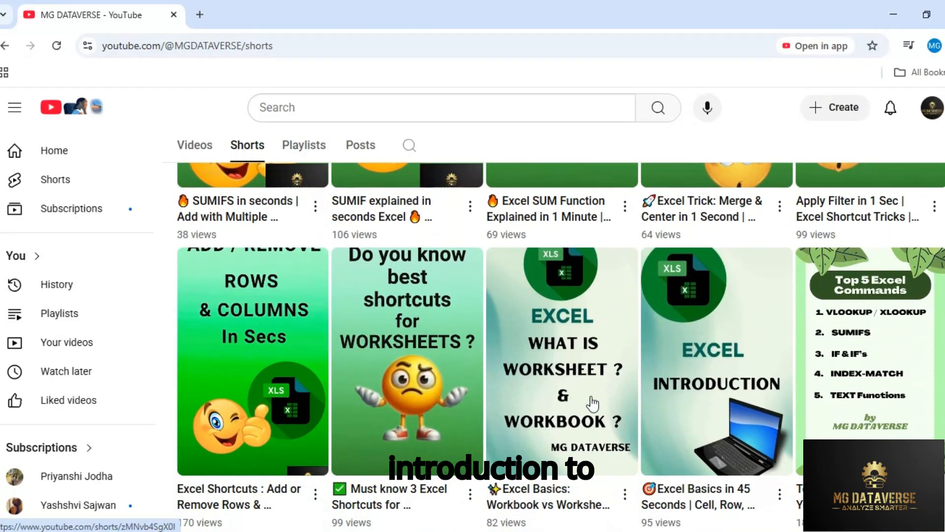
pyautogui.scroll(-2, 604, 395)
pyautogui.scroll(-1, 603, 396)
pyautogui.scroll(-4, 523, 327)
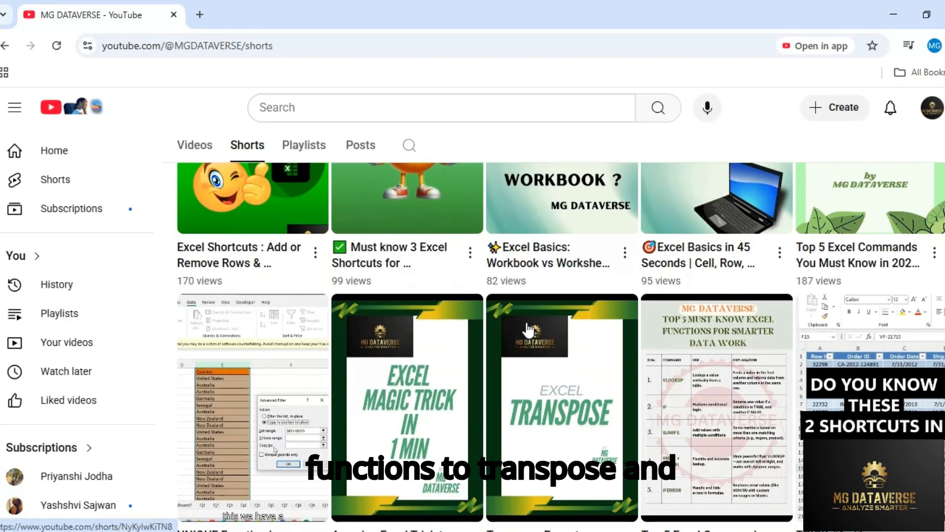
pyautogui.scroll(-4, 571, 350)
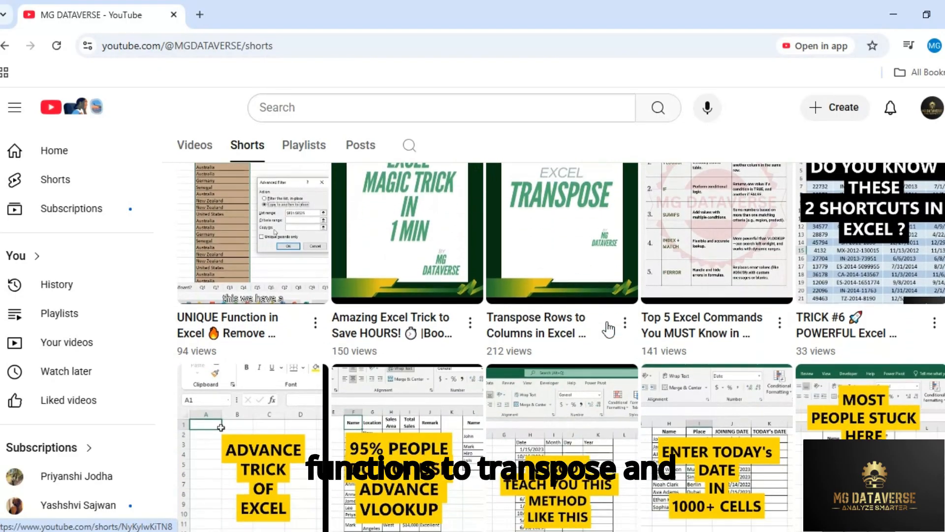
pyautogui.scroll(-3, 609, 329)
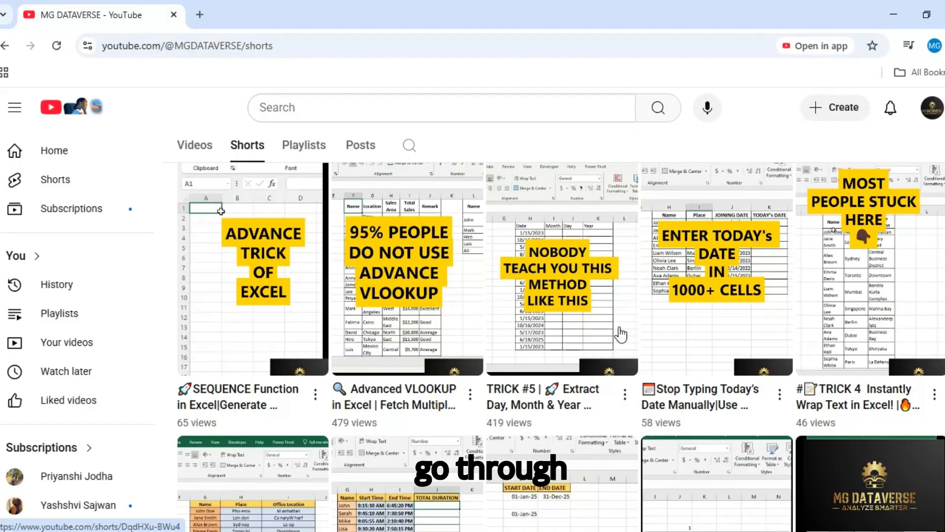
pyautogui.scroll(-2, 619, 331)
pyautogui.scroll(7, 618, 330)
pyautogui.scroll(12, 618, 332)
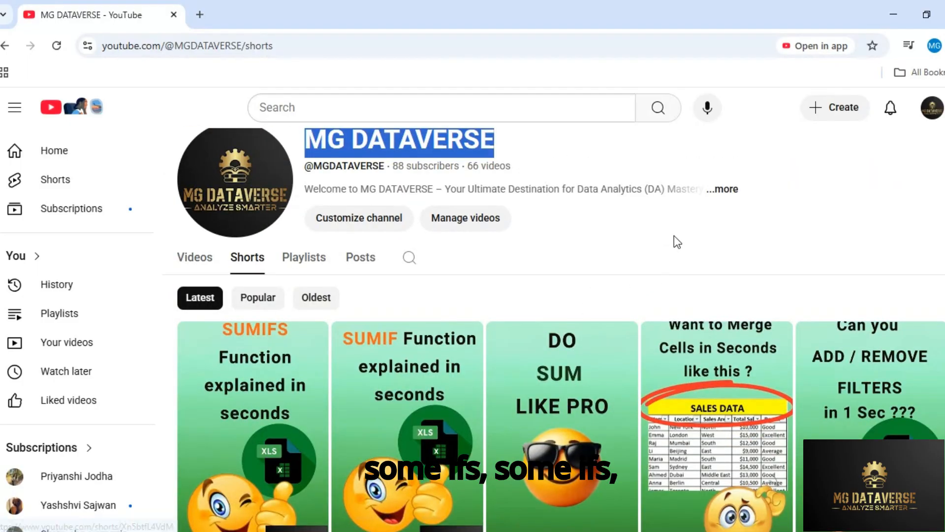
pyautogui.click(675, 241)
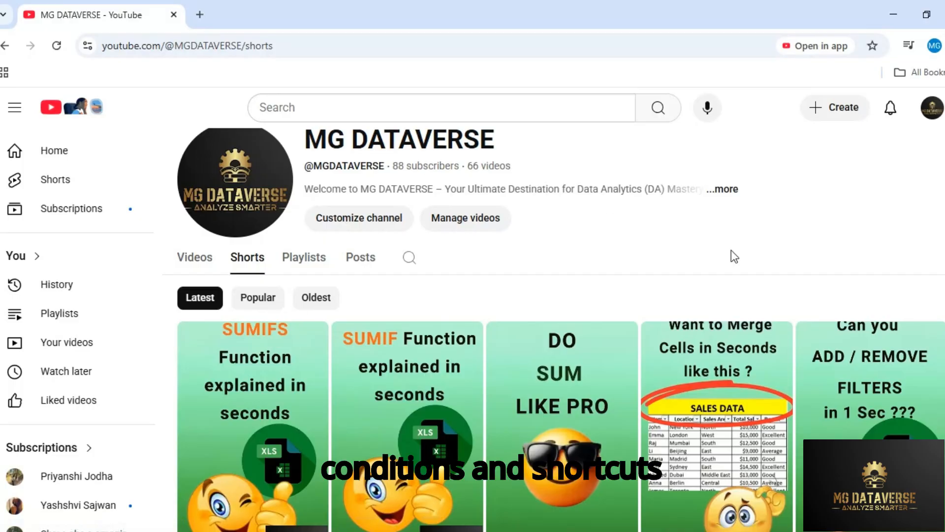
pyautogui.scroll(1, 889, 408)
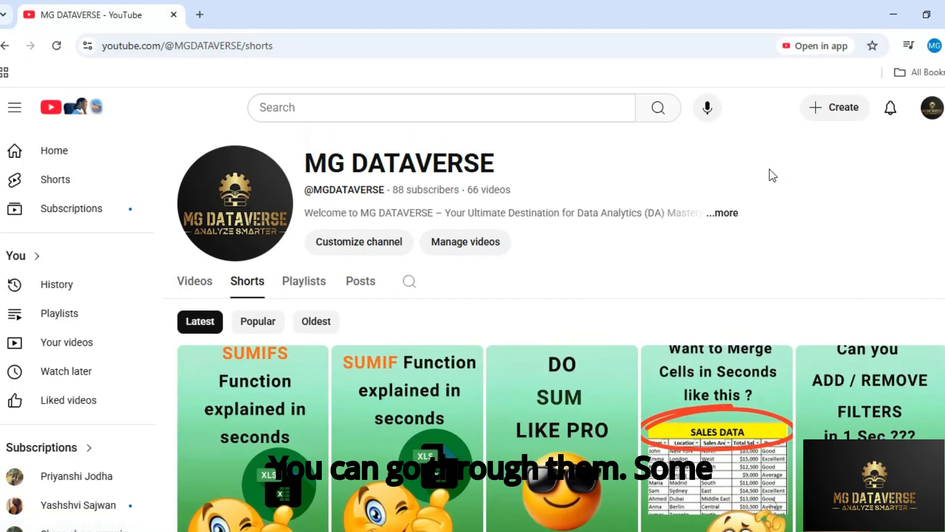
# Step: Switch back to the DUMMY DATA.xlsx workbook in Excel and review the listed topics, from Excel Introduction to SUMIFS
pyautogui.hotkey('alt', 'Tab')
pyautogui.click(276, 226)
pyautogui.click(103, 204)
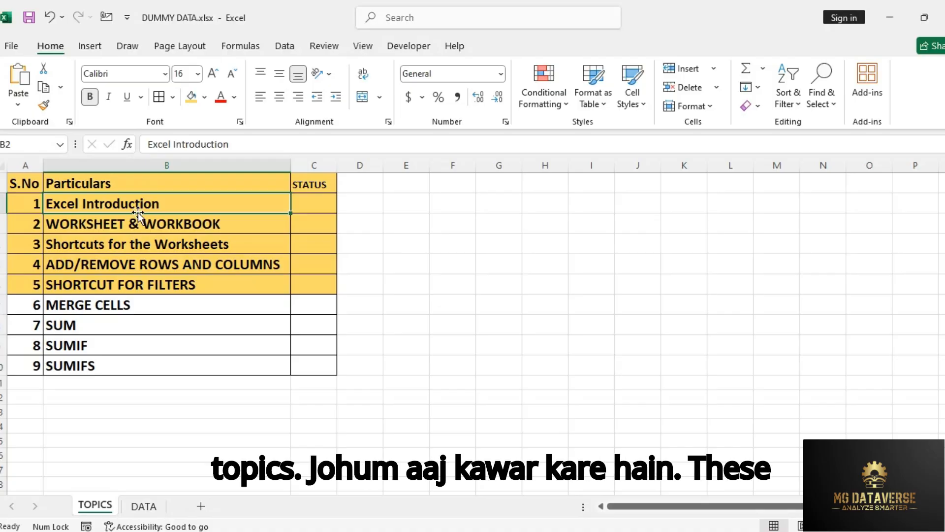
pyautogui.moveTo(140, 202); pyautogui.dragTo(144, 283)
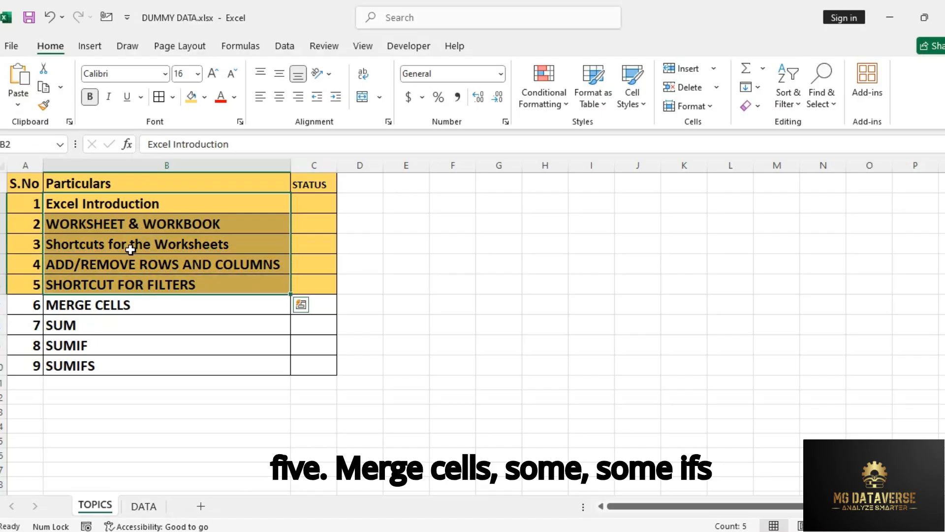
pyautogui.click(67, 303)
pyautogui.click(69, 325)
pyautogui.click(74, 346)
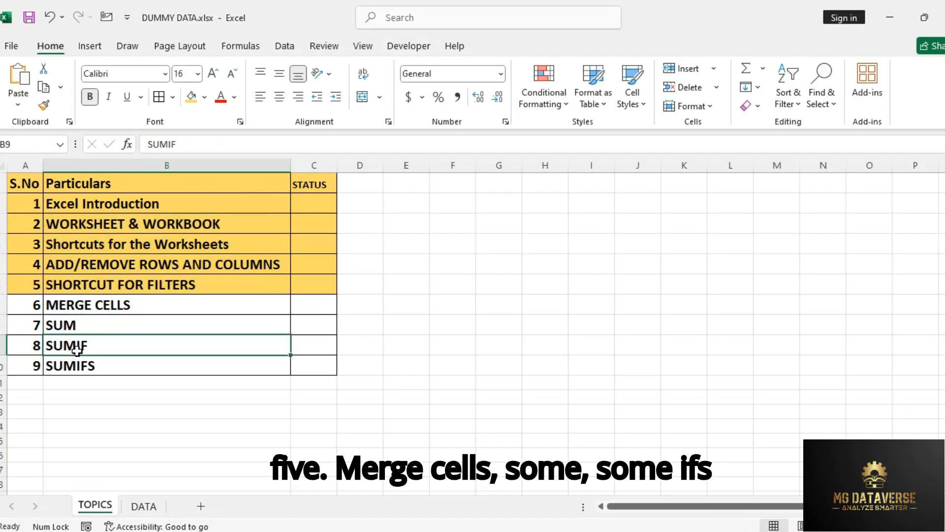
pyautogui.click(85, 363)
pyautogui.moveTo(123, 305); pyautogui.dragTo(126, 367)
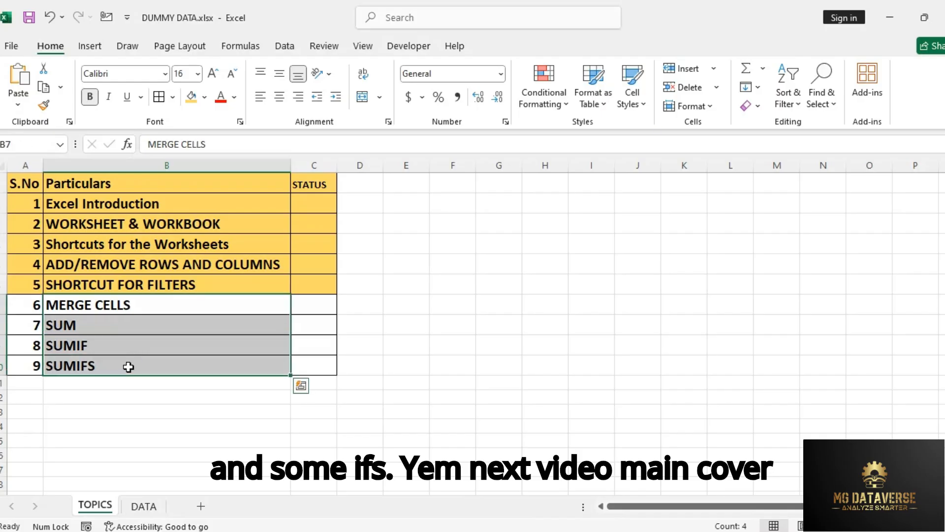
pyautogui.click(95, 204)
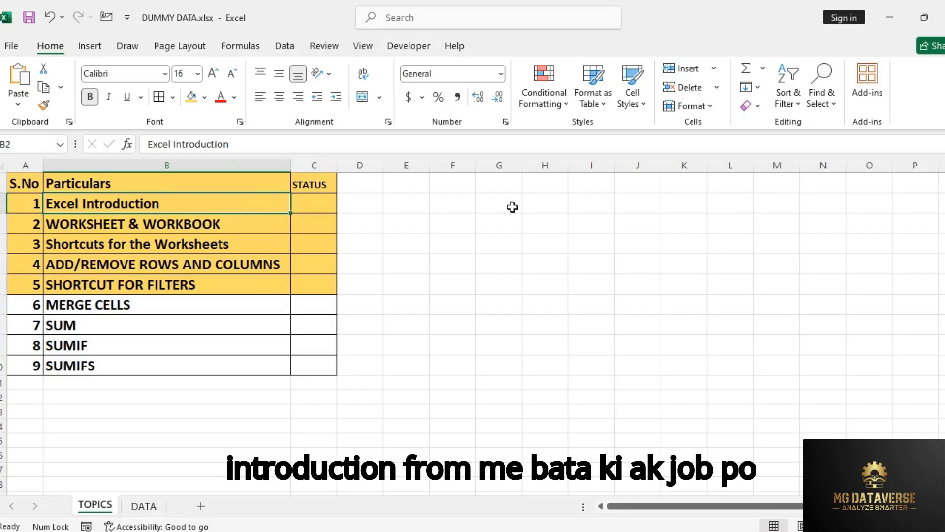
# Step: Enter MG DATAVERSE in cell G2 and auto-fit the width of column G to the text
pyautogui.click(510, 205)
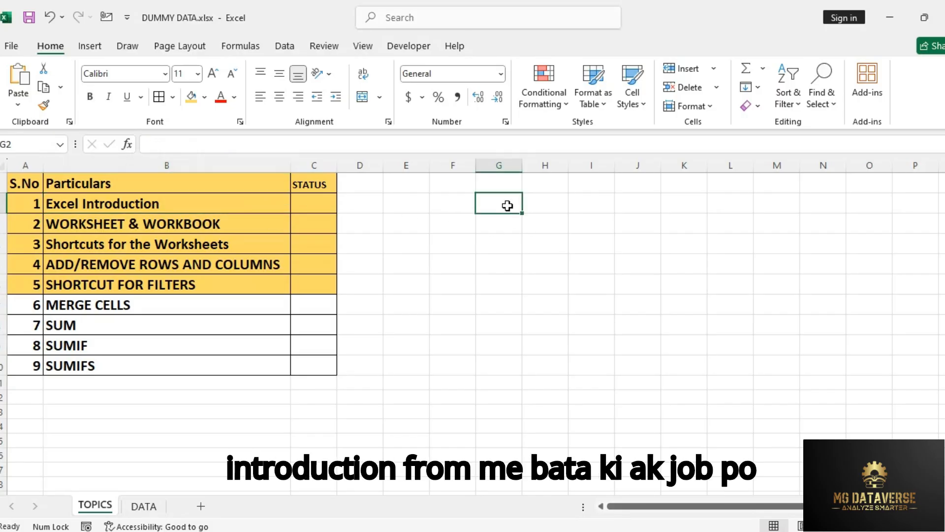
pyautogui.click(496, 262)
pyautogui.click(498, 204)
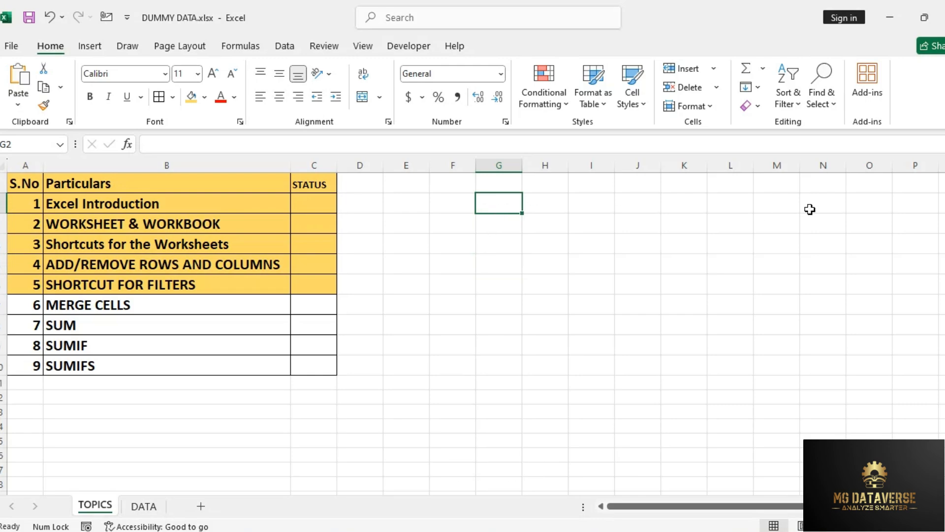
pyautogui.click(494, 216)
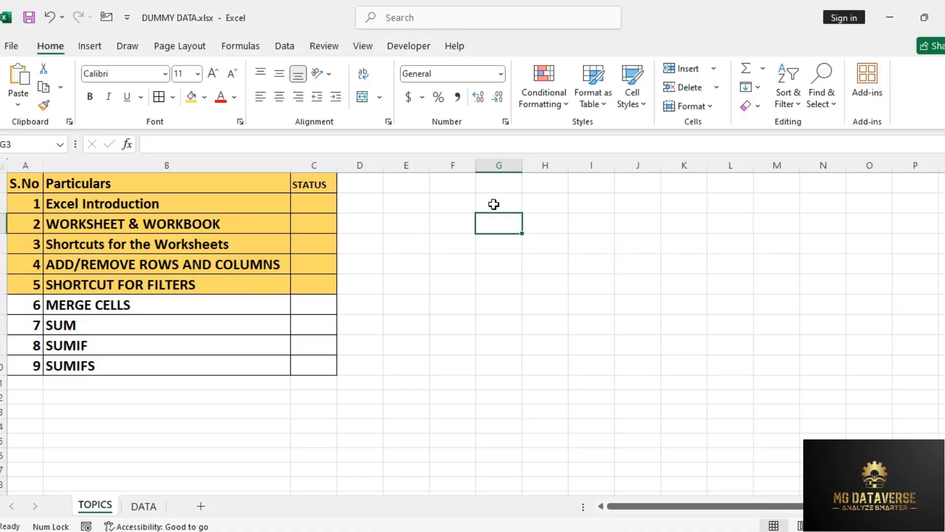
pyautogui.click(494, 204)
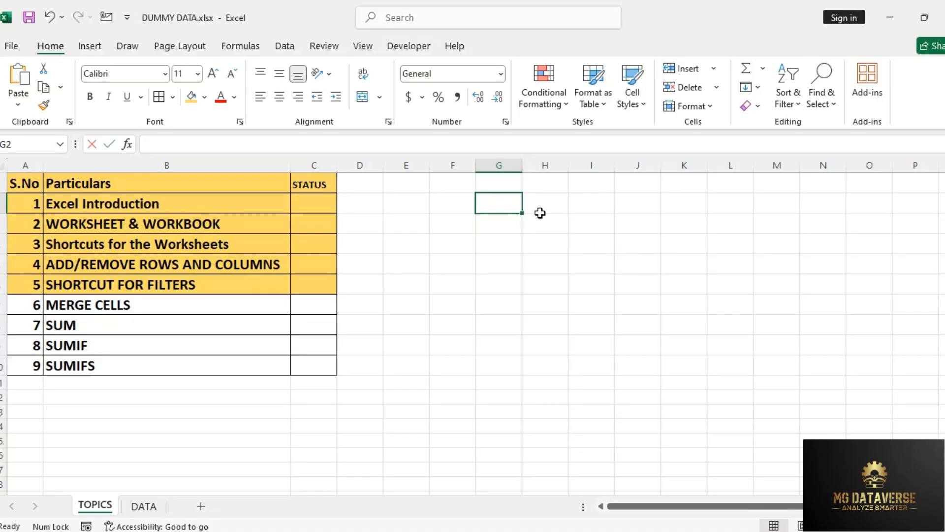
pyautogui.write('j')
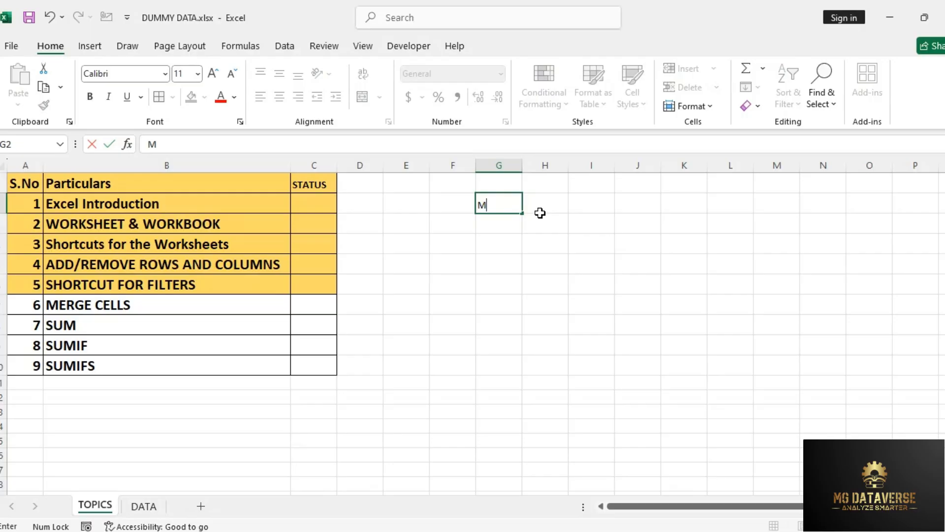
pyautogui.write('G DATAVERSE')
pyautogui.press('Return')
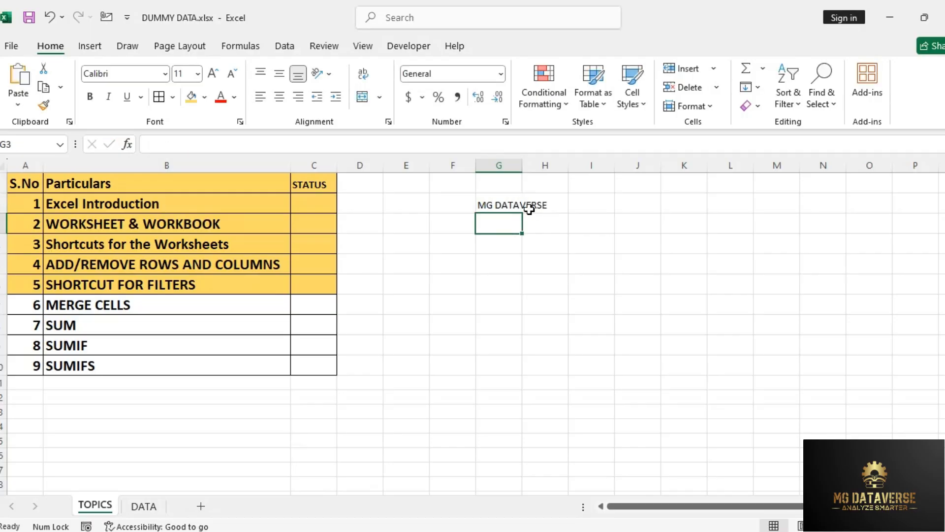
pyautogui.click(513, 204)
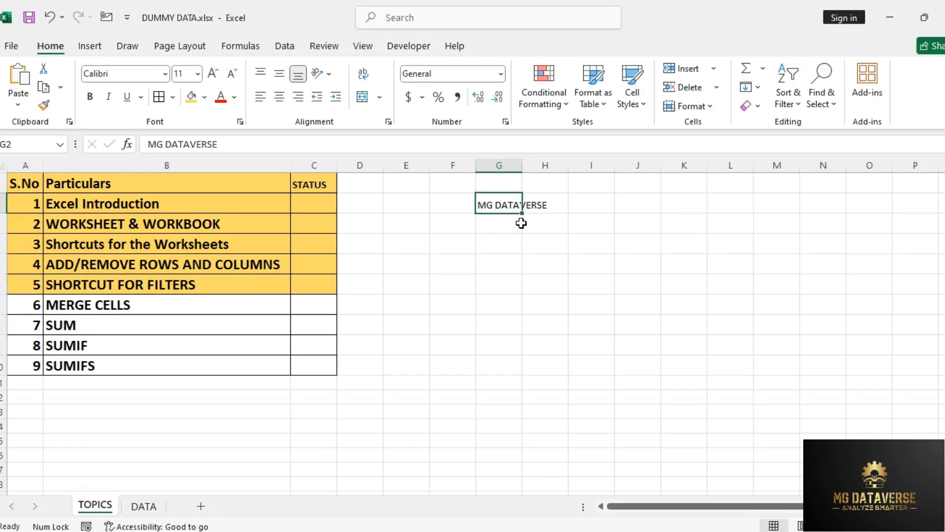
pyautogui.doubleClick(524, 167)
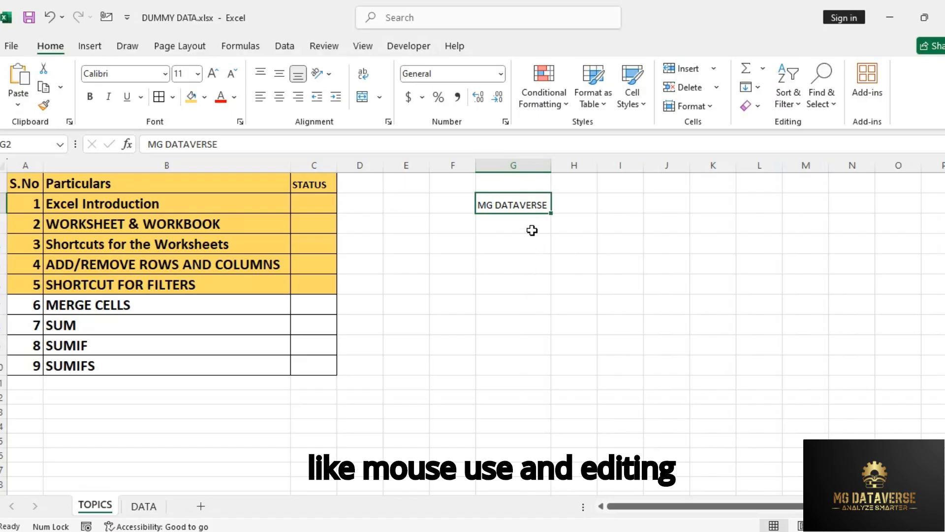
# Step: Edit cell G2 in place, removing the word DATAVERSE so that it contains only MG
pyautogui.press('Up')
pyautogui.press('Down')
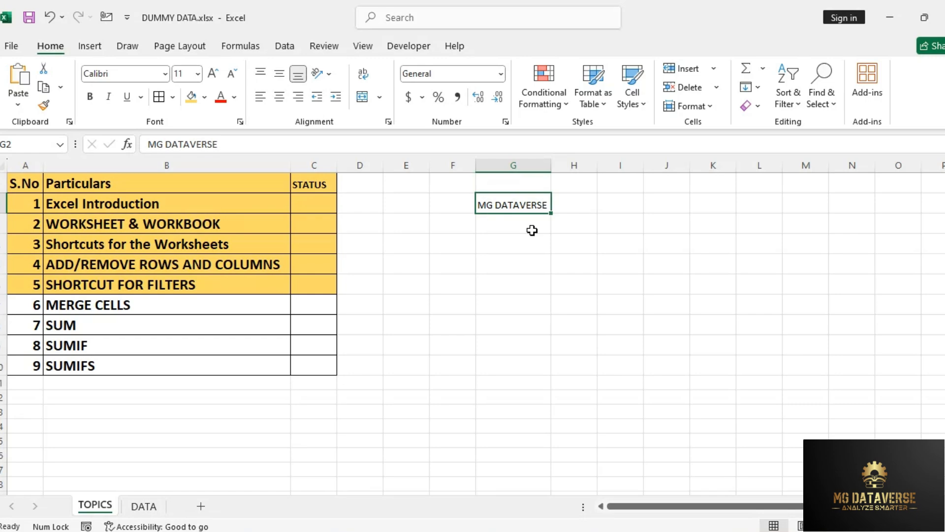
pyautogui.press('Up')
pyautogui.press('Down')
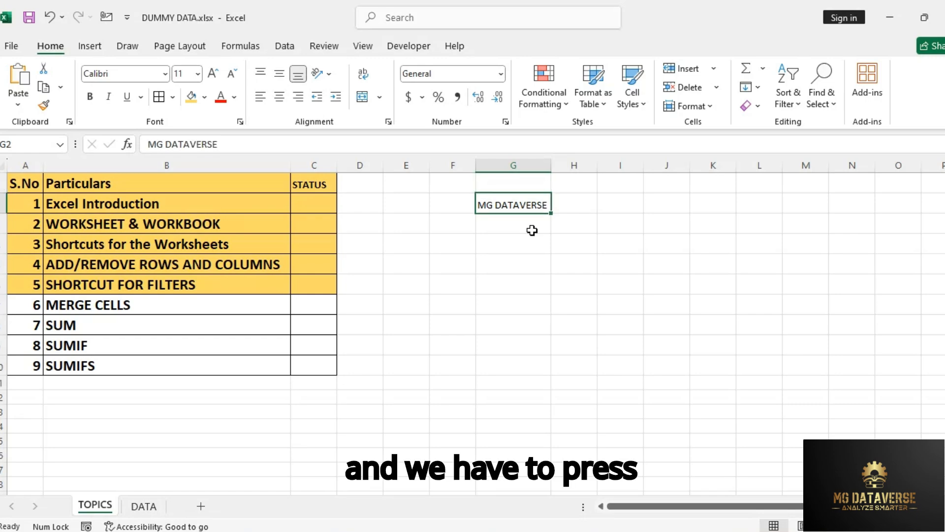
pyautogui.press('F2')
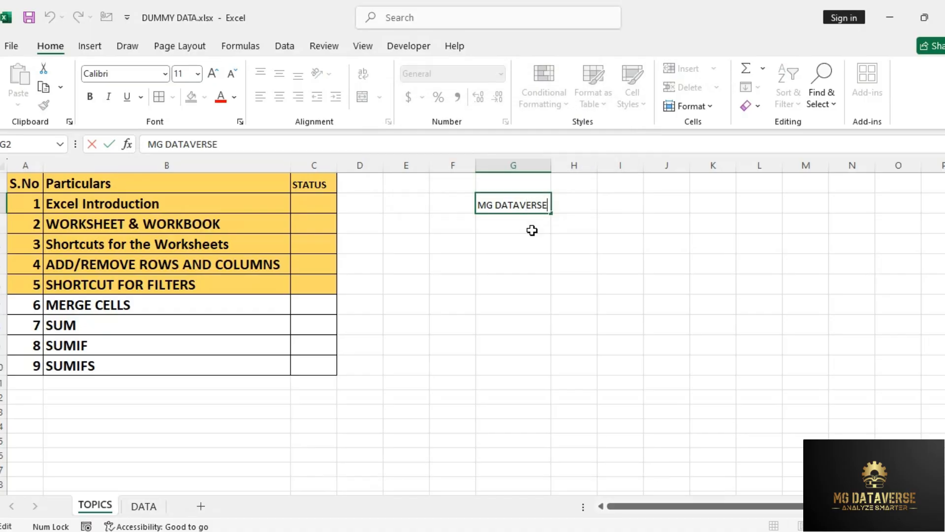
pyautogui.hotkey('ctrl', 'shift', 'Left')
pyautogui.press('BackSpace')
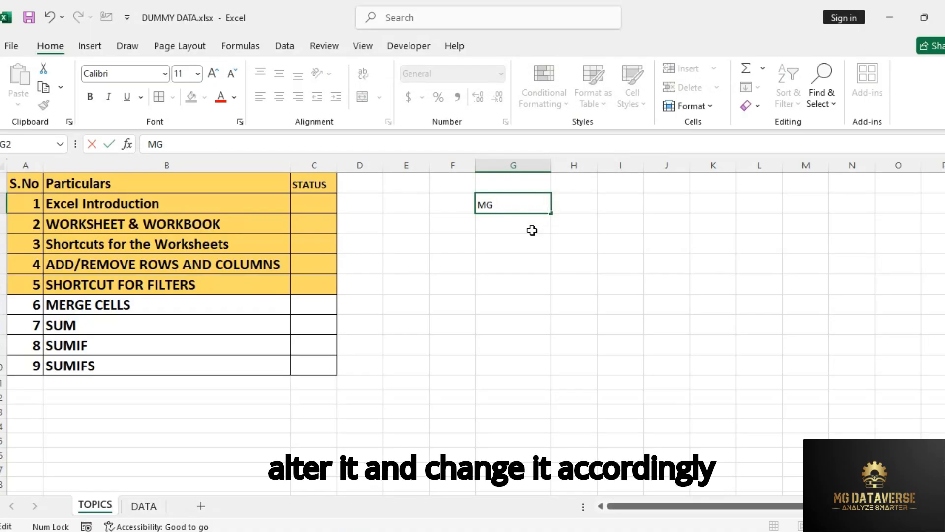
pyautogui.press('Return')
pyautogui.press('Up')
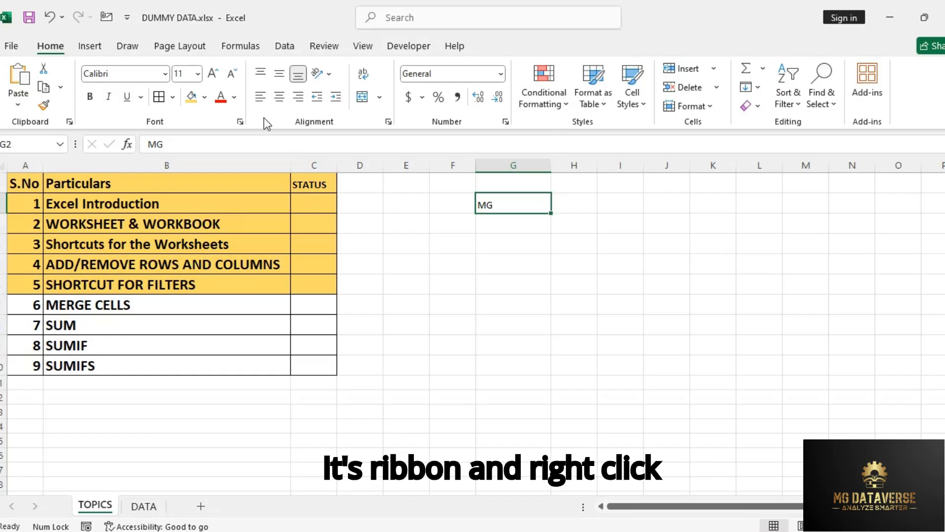
# Step: Collapse the ribbon to hide its commands and expand it again
pyautogui.rightClick(319, 104)
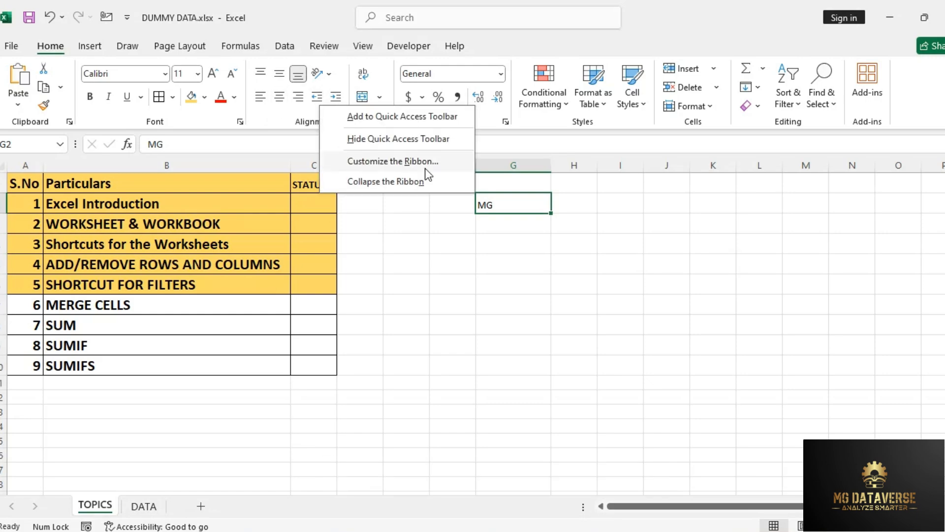
pyautogui.click(386, 182)
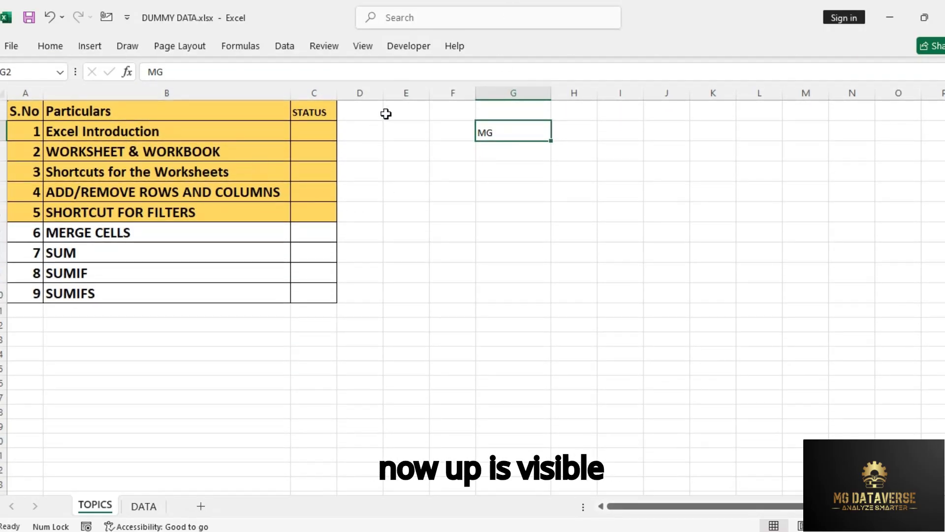
pyautogui.rightClick(256, 45)
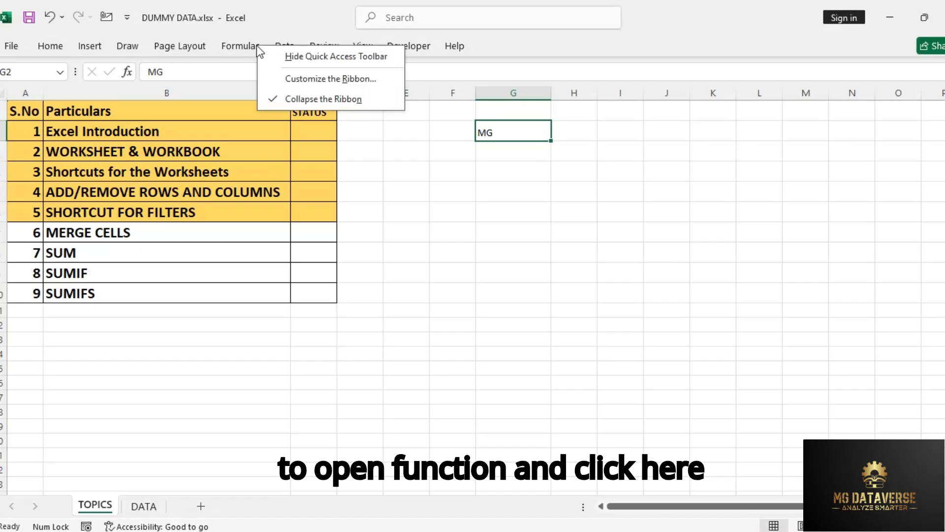
pyautogui.click(289, 105)
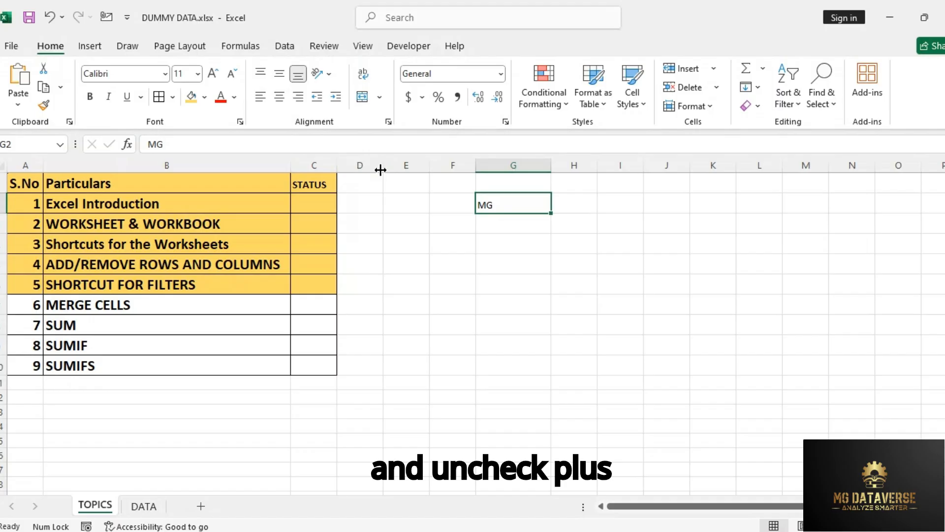
# Step: Clear the text from cell G2 and move the selection to cell D2
pyautogui.click(474, 219)
pyautogui.click(495, 207)
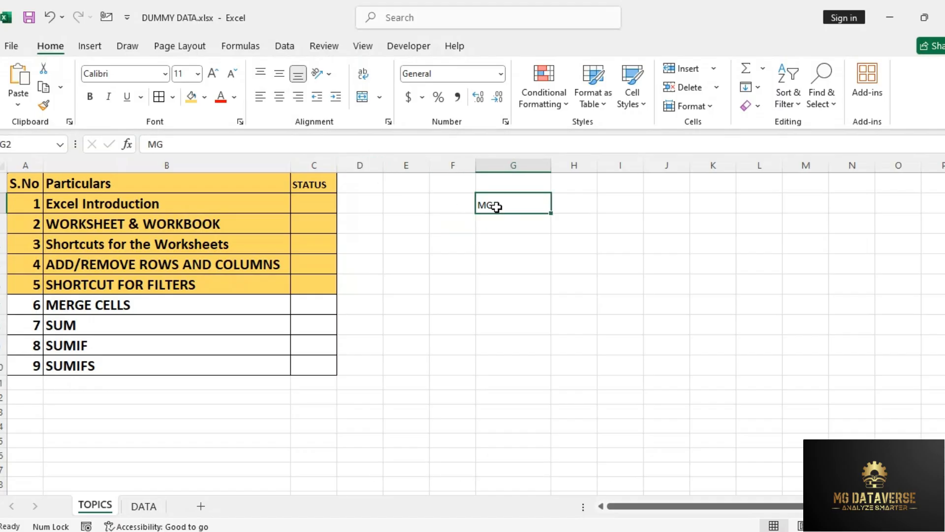
pyautogui.press('Delete')
pyautogui.press('Left')
pyautogui.press('Left')
pyautogui.press('Left')
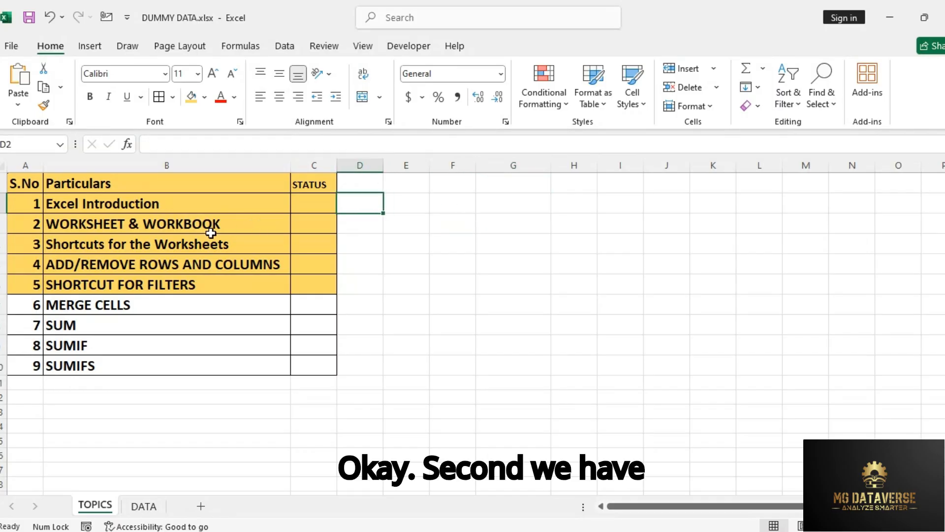
# Step: Enter DONE as the status for the Excel Introduction topic in cell C2
pyautogui.click(308, 202)
pyautogui.write('DONE')
pyautogui.press('Return')
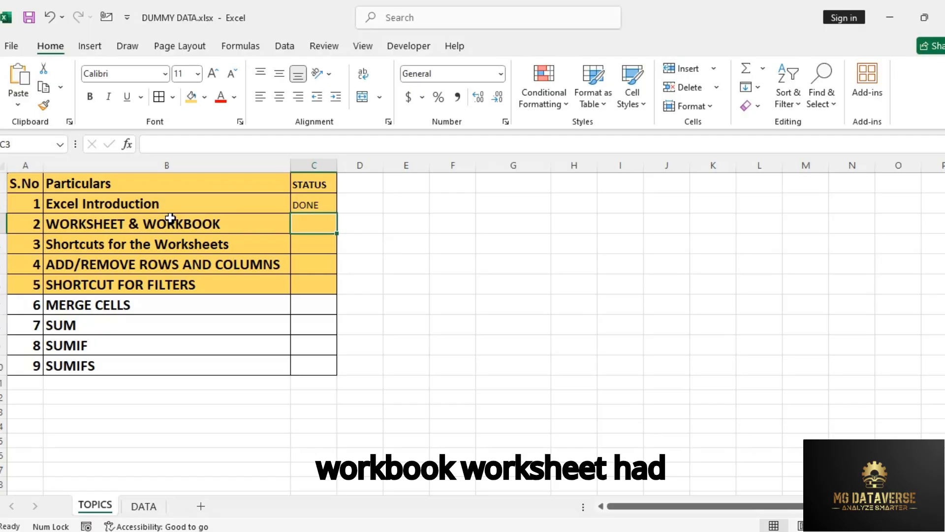
# Step: Switch between the TOPICS and DATA worksheets to view both sheets of the workbook
pyautogui.click(151, 397)
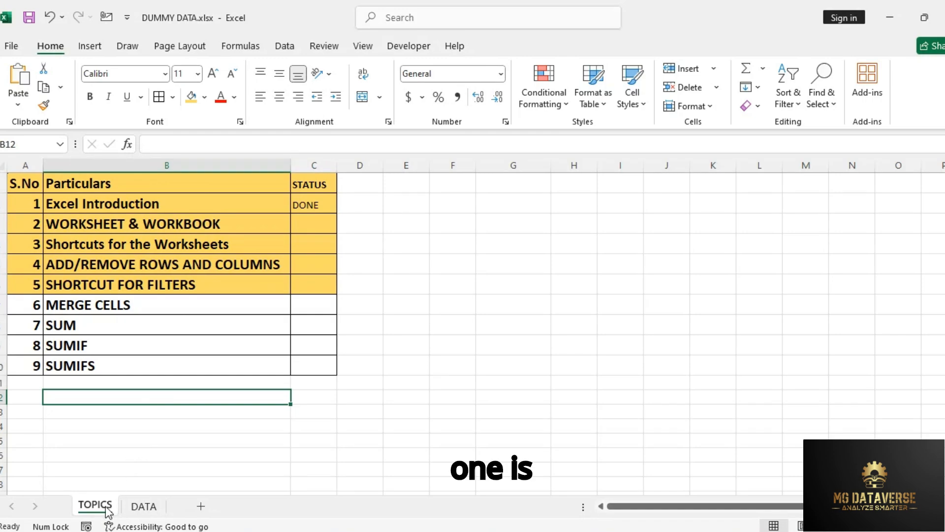
pyautogui.click(144, 506)
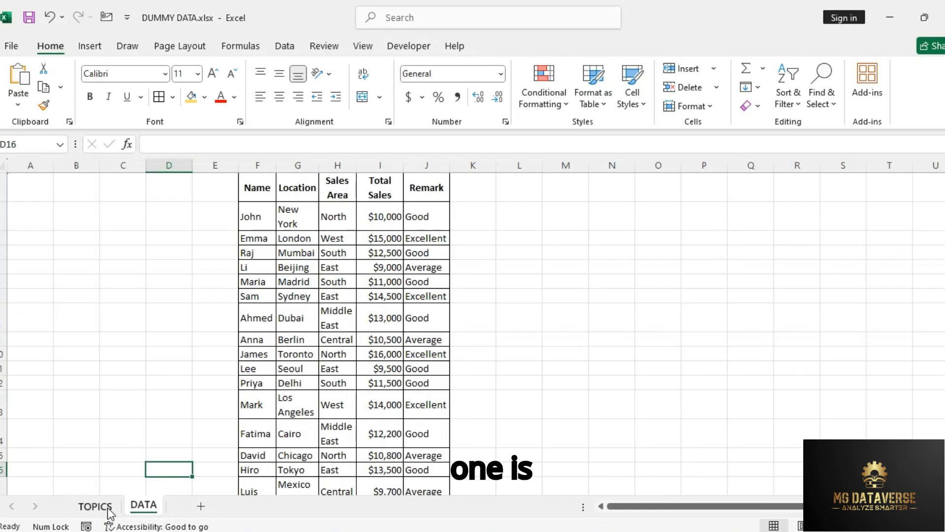
pyautogui.click(109, 510)
pyautogui.click(143, 507)
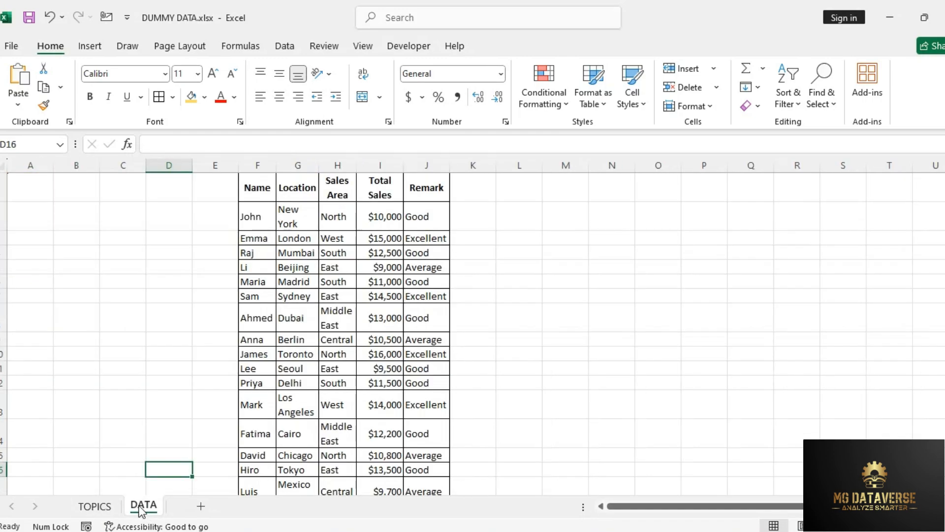
# Step: Add four blank worksheets after the DATA sheet
pyautogui.click(197, 507)
pyautogui.click(249, 507)
pyautogui.click(295, 507)
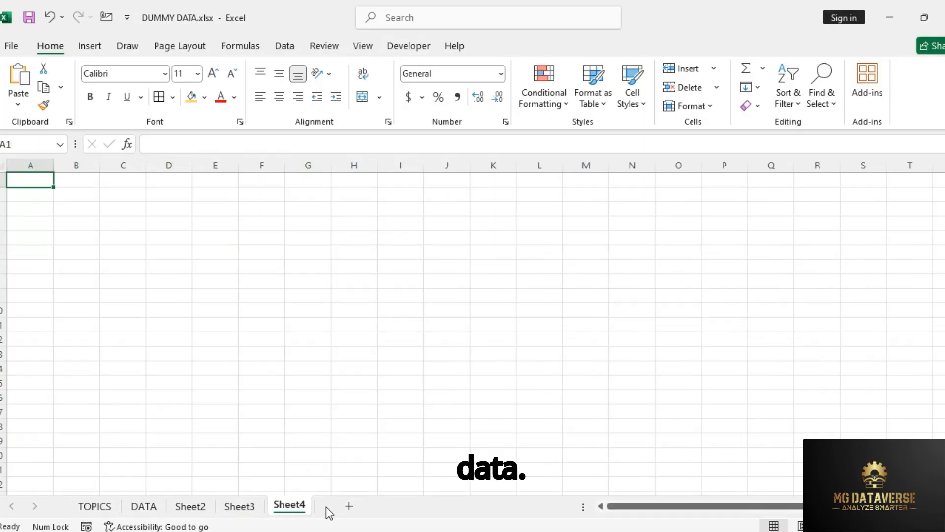
pyautogui.click(349, 506)
# Step: View each worksheet from Sheet2 to Sheet5 in turn, and return through DATA to the TOPICS sheet
pyautogui.click(191, 507)
pyautogui.click(240, 508)
pyautogui.click(290, 507)
pyautogui.click(339, 508)
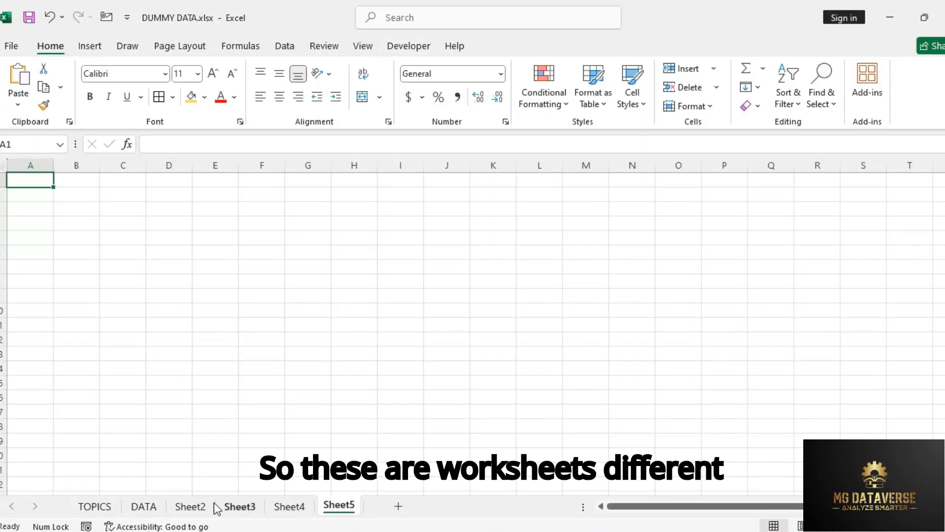
pyautogui.click(156, 507)
pyautogui.click(104, 507)
pyautogui.click(144, 298)
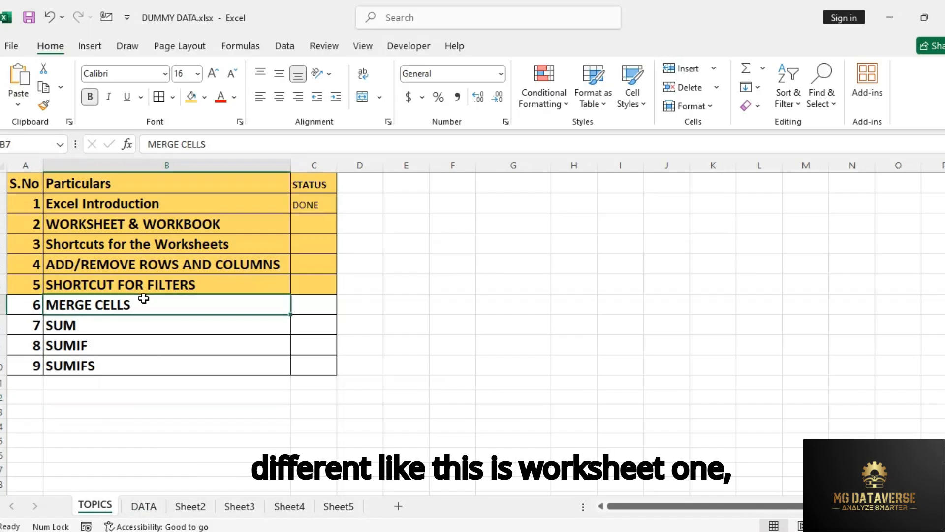
# Step: Rename the Sheet2 worksheet as RENAME
pyautogui.doubleClick(190, 507)
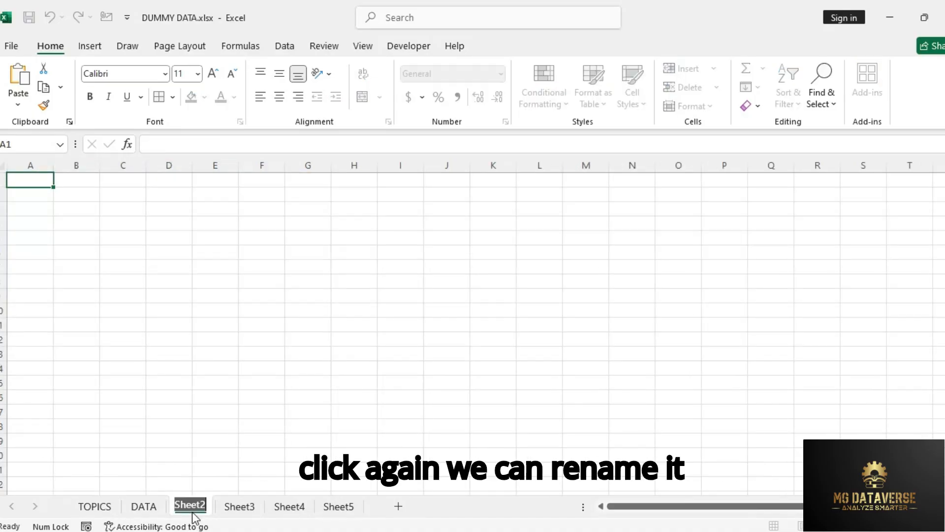
pyautogui.write('RENAME')
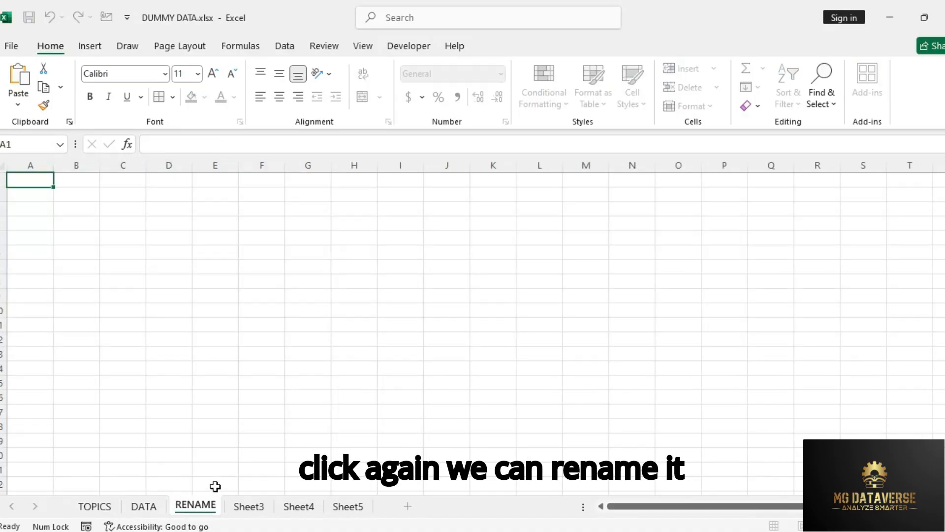
pyautogui.press('Return')
# Step: Return to the TOPICS sheet and enter DONE as the status for WORKSHEET & WORKBOOK in cell C3
pyautogui.click(148, 508)
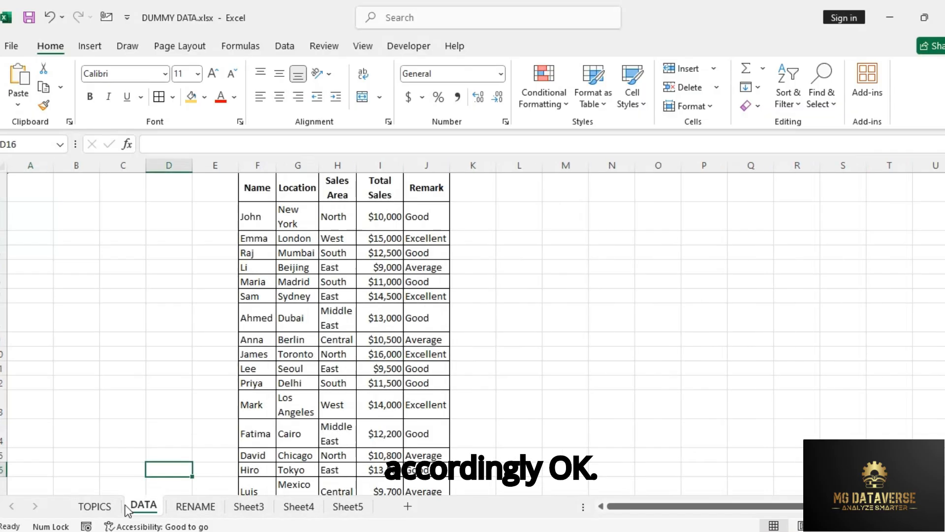
pyautogui.click(101, 507)
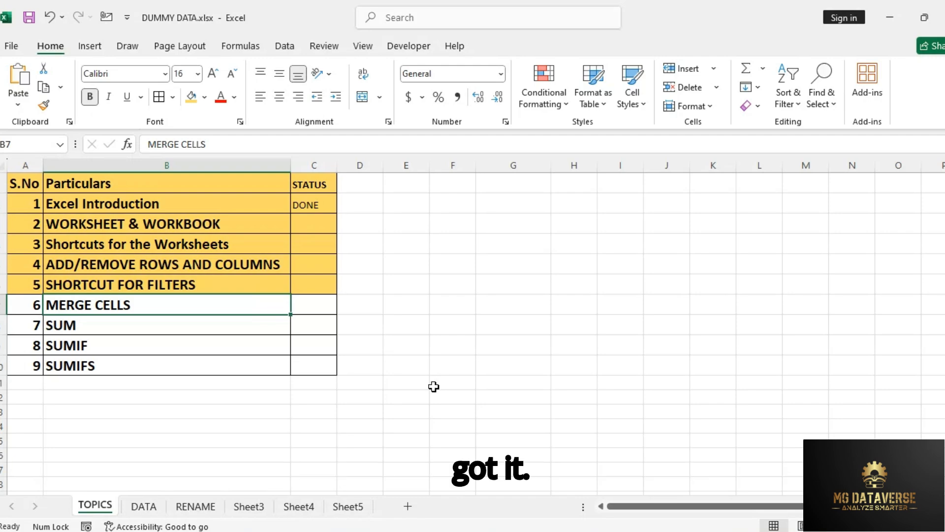
pyautogui.click(306, 226)
pyautogui.write('DONE')
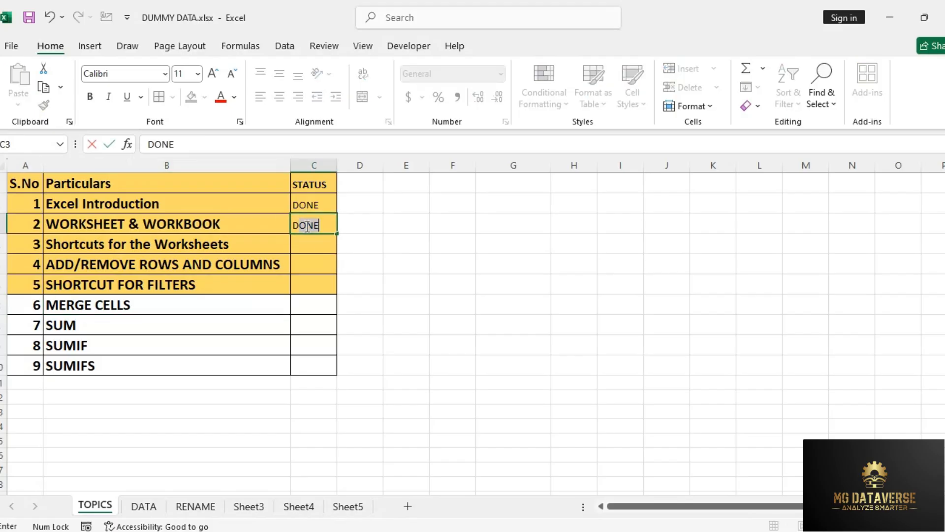
pyautogui.press('Return')
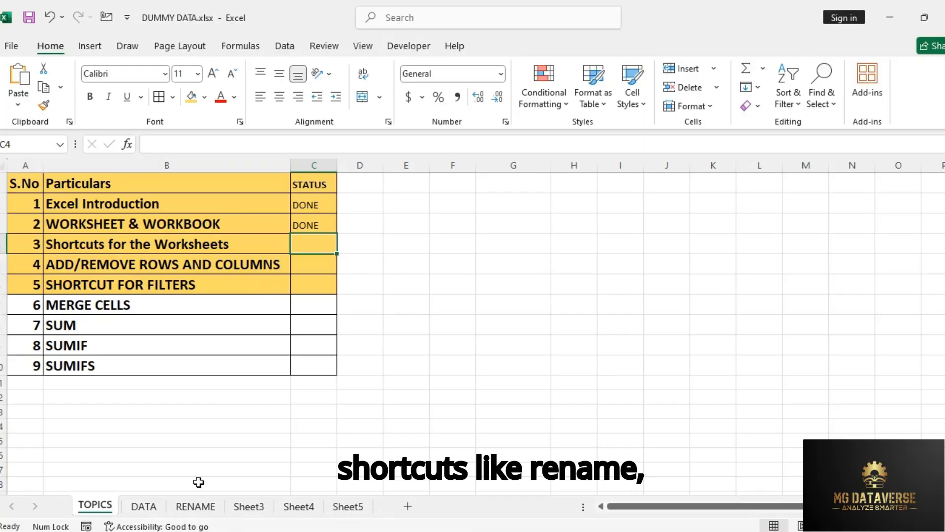
# Step: Rename the RENAME worksheet as MG DATAVERSE
pyautogui.click(203, 508)
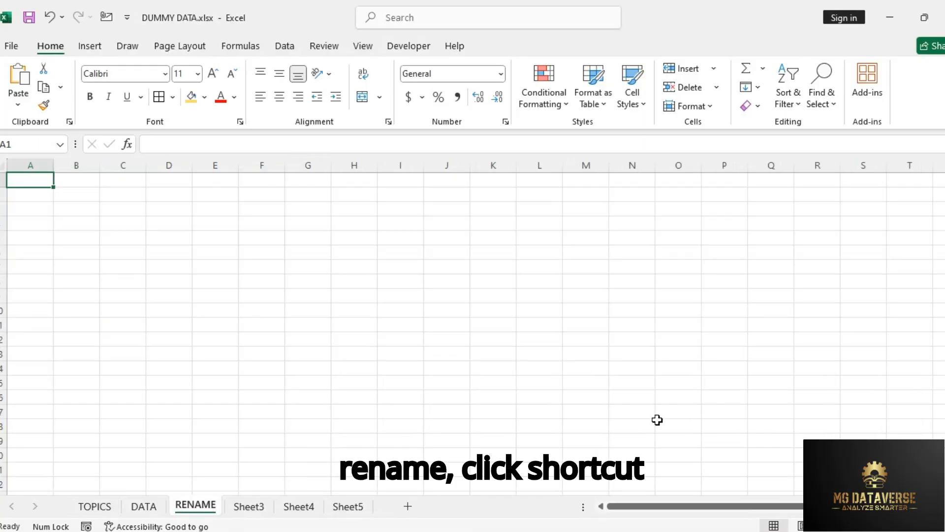
pyautogui.press('alt')
pyautogui.press('h')
pyautogui.press('o')
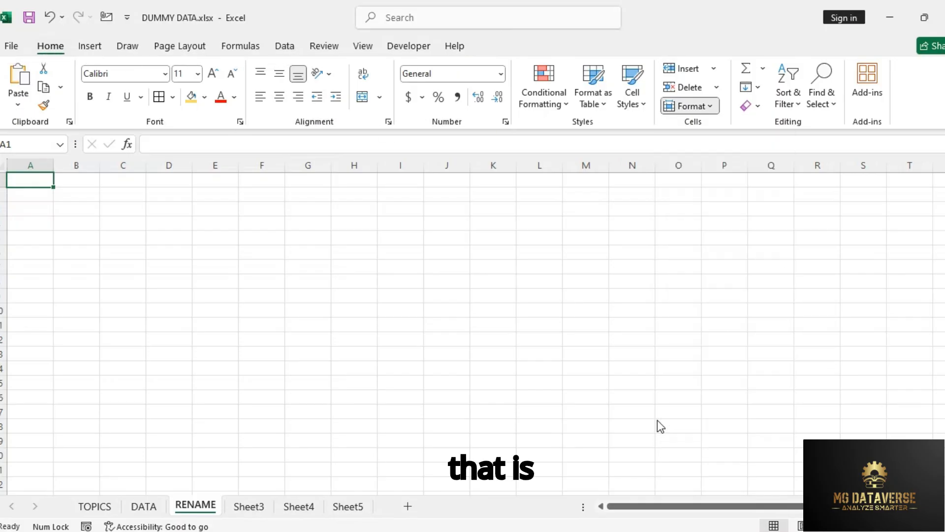
pyautogui.press('r')
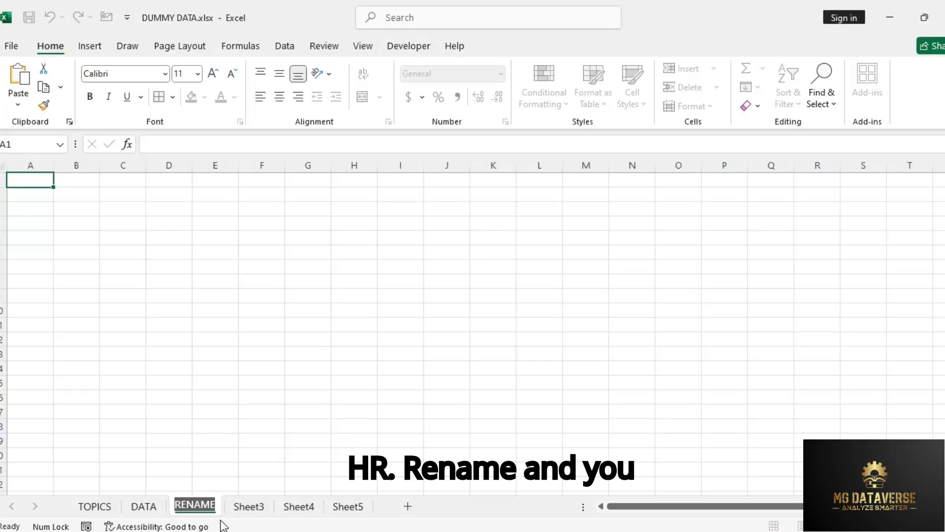
pyautogui.write('MG DATA')
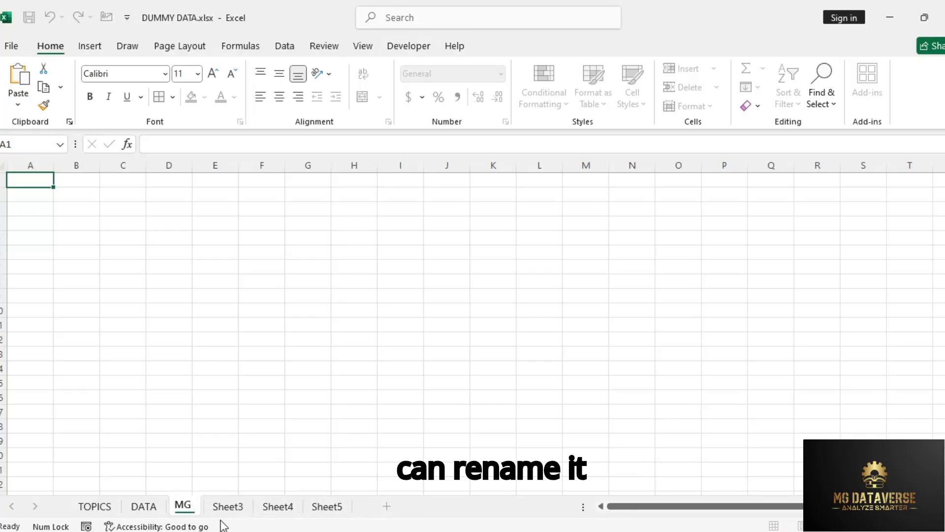
pyautogui.press('Return')
pyautogui.write('VERSE')
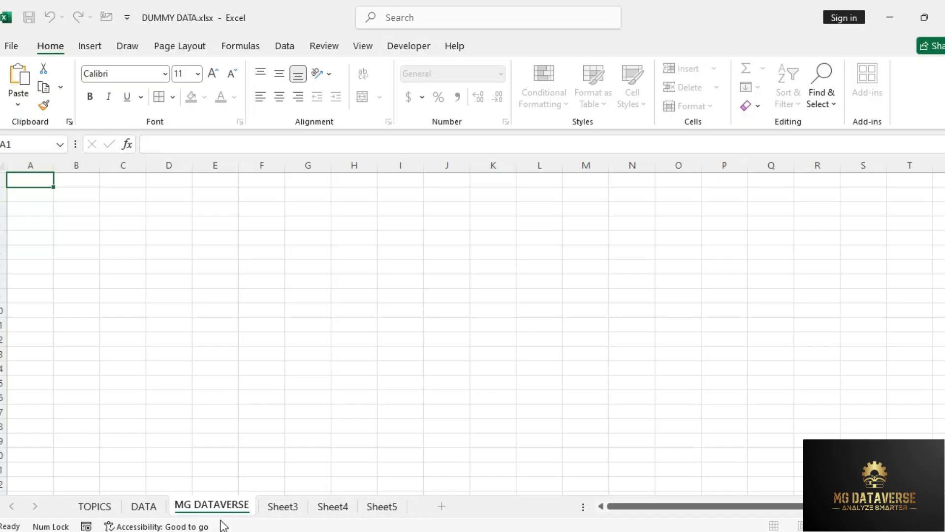
pyautogui.press('Return')
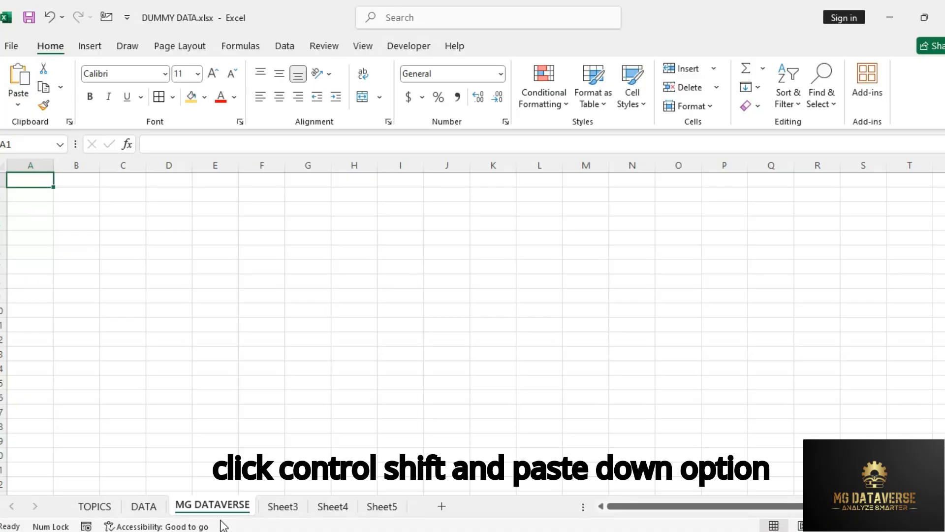
# Step: Move forward and backward through the neighbouring worksheets, ending on the MG DATAVERSE sheet
pyautogui.hotkey('ctrl', 'pagedown')
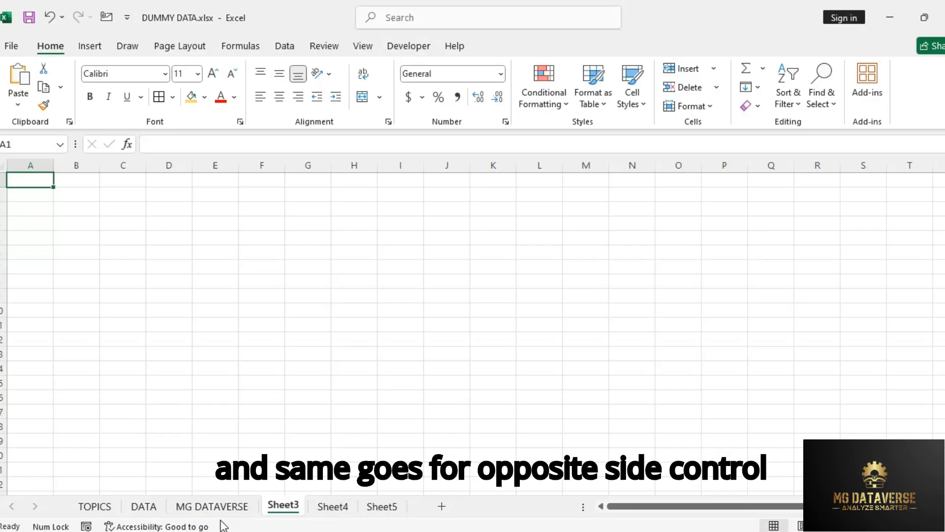
pyautogui.hotkey('ctrl', 'pageup')
pyautogui.hotkey('ctrl', 'pageup')
pyautogui.hotkey('ctrl', 'pageup')
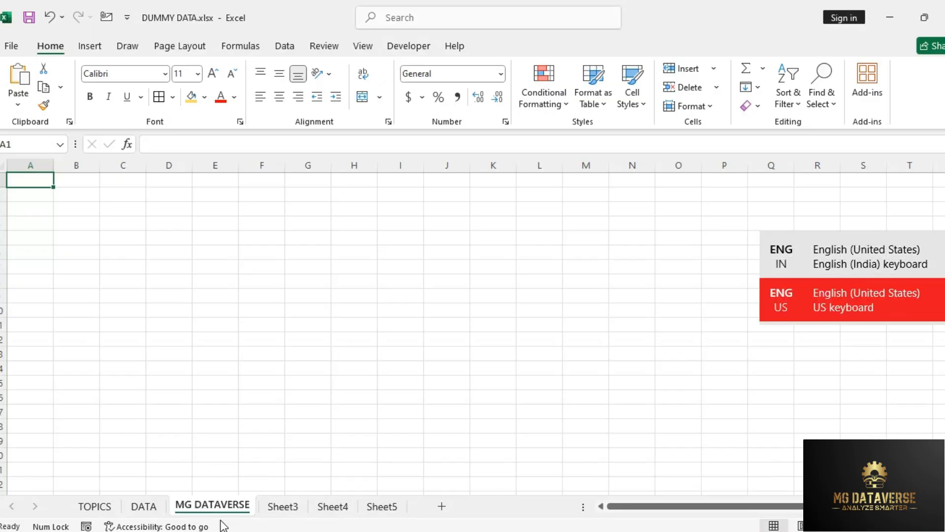
pyautogui.hotkey('ctrl', 'pagedown')
pyautogui.hotkey('ctrl', 'pagedown')
pyautogui.hotkey('ctrl', 'pagedown')
pyautogui.hotkey('ctrl', 'pagedown')
pyautogui.hotkey('ctrl', 'pagedown')
pyautogui.hotkey('ctrl', 'pageup')
pyautogui.hotkey('ctrl', 'pageup')
pyautogui.hotkey('ctrl', 'pageup')
pyautogui.hotkey('ctrl', 'pageup')
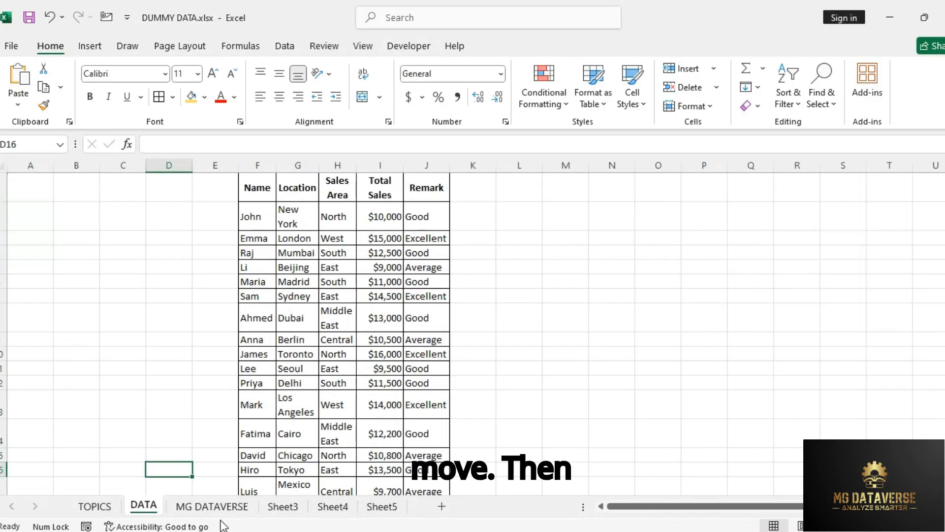
pyautogui.hotkey('ctrl', 'pagedown')
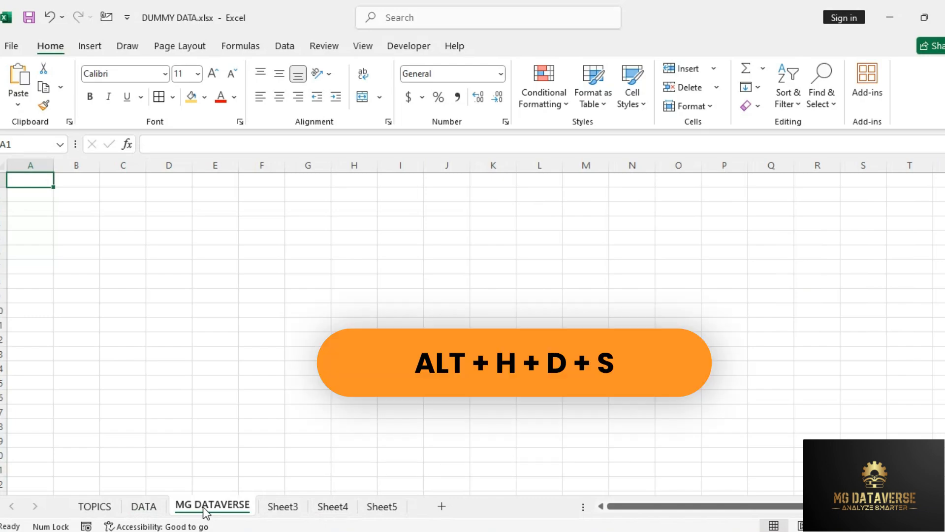
# Step: Delete the MG DATAVERSE worksheet
pyautogui.press('alt')
pyautogui.press('h')
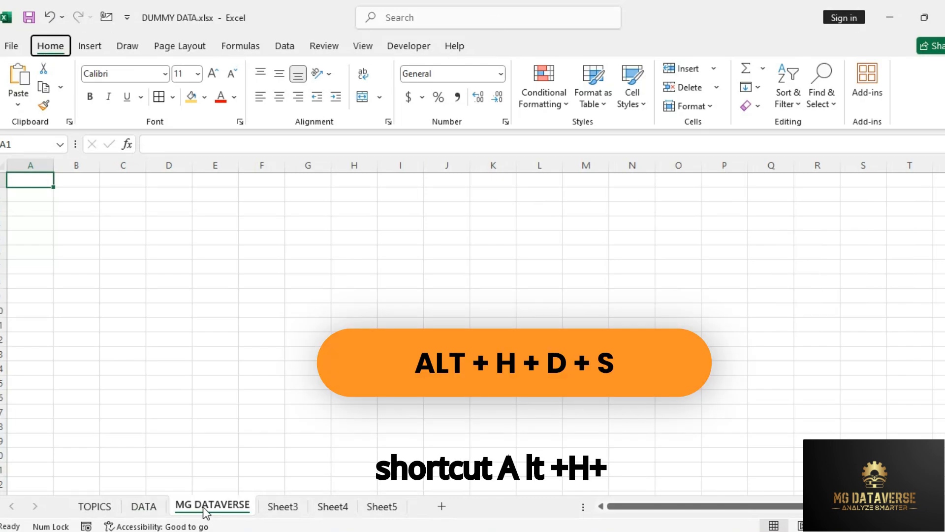
pyautogui.press('d')
pyautogui.press('s')
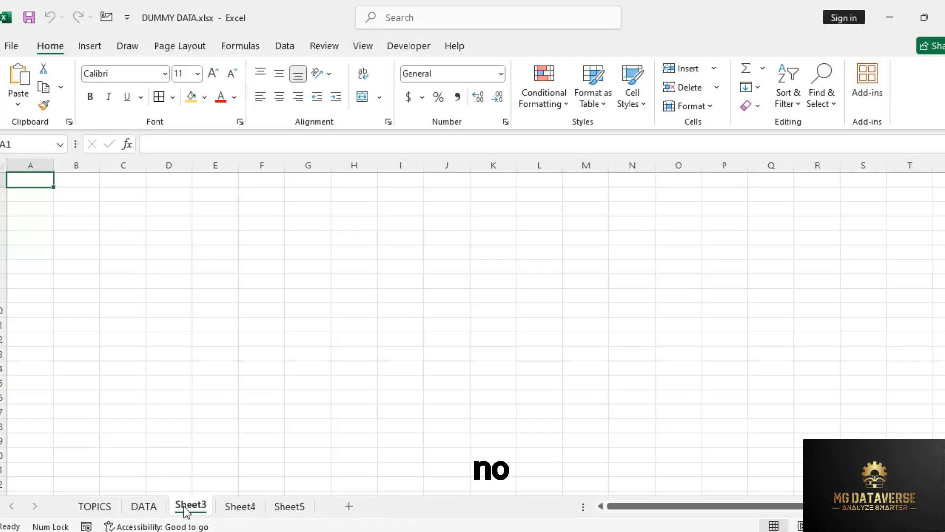
# Step: Try to delete the DATA worksheet, but cancel the deletion when asked for confirmation
pyautogui.click(156, 508)
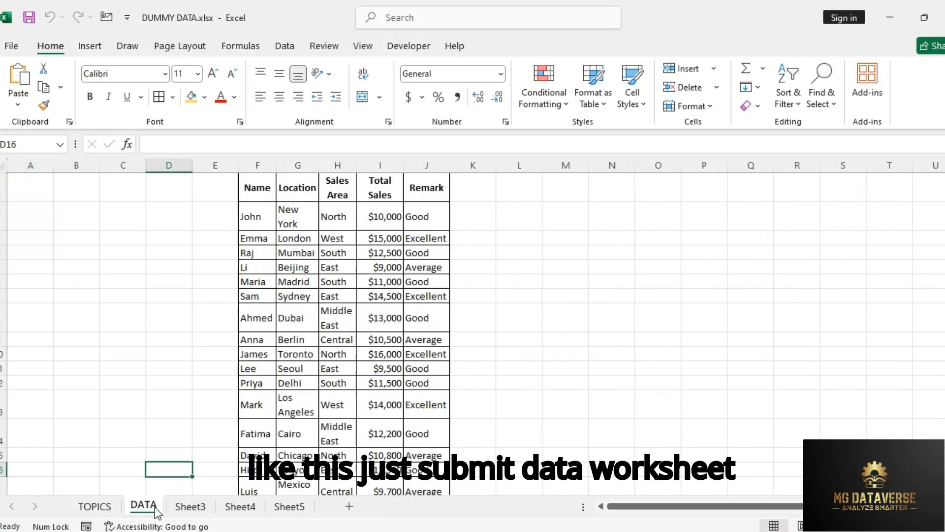
pyautogui.click(291, 340)
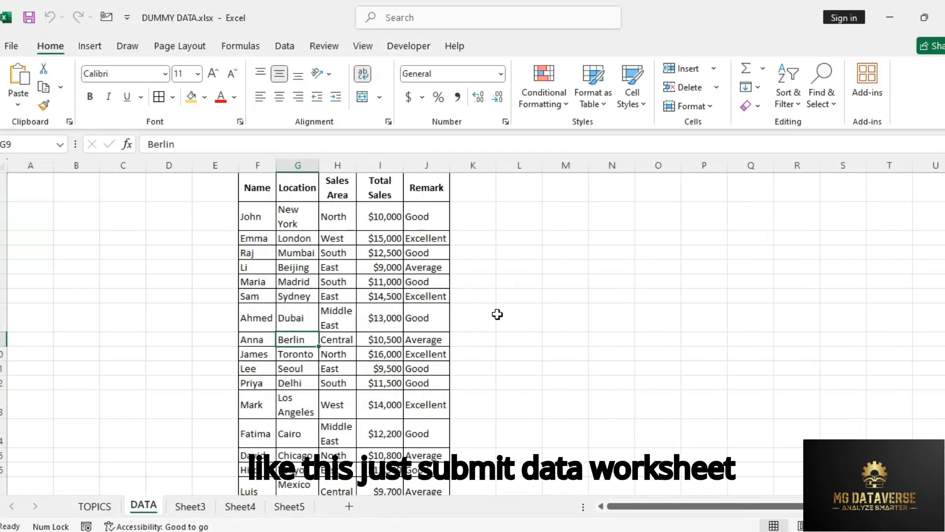
pyautogui.hotkey('alt', 'h')
pyautogui.press('d')
pyautogui.press('s')
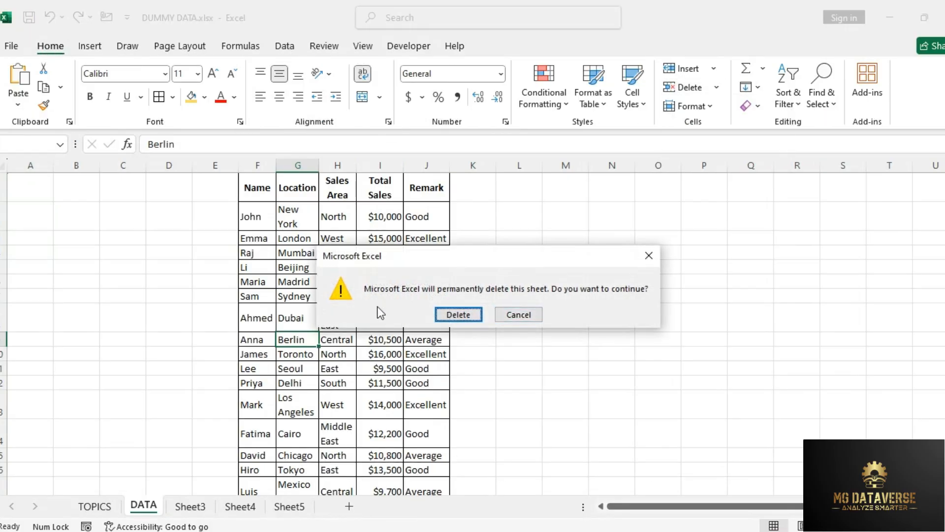
pyautogui.moveTo(483, 256); pyautogui.dragTo(464, 216)
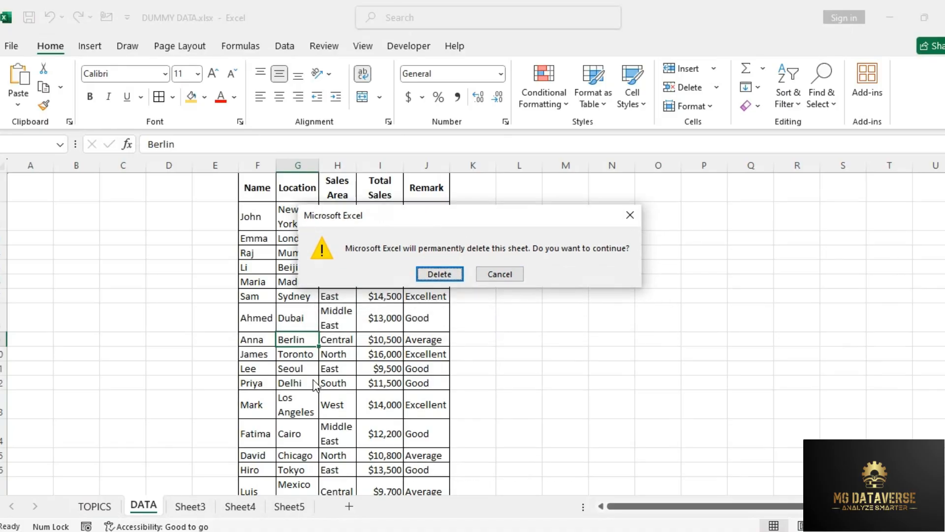
pyautogui.press('Escape')
pyautogui.click(297, 365)
# Step: Delete the blank Sheet3 worksheet
pyautogui.click(191, 506)
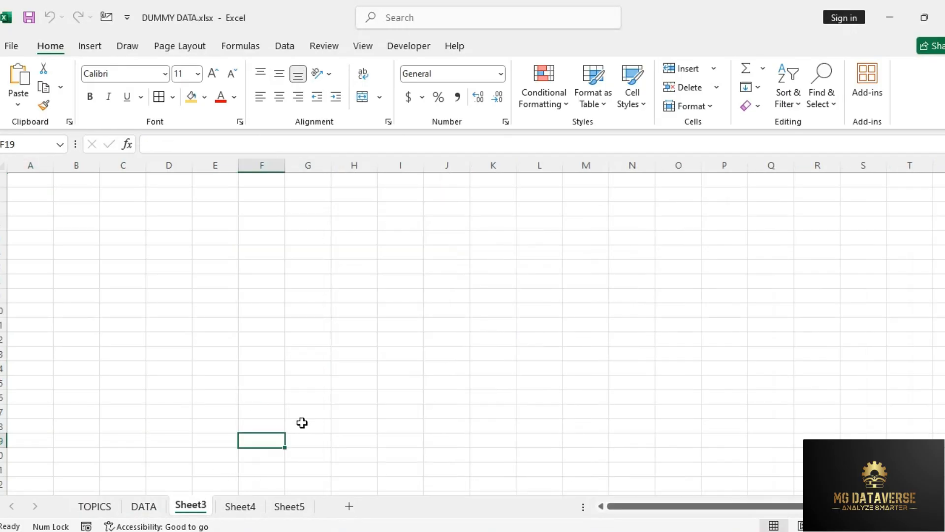
pyautogui.hotkey('alt', 'h')
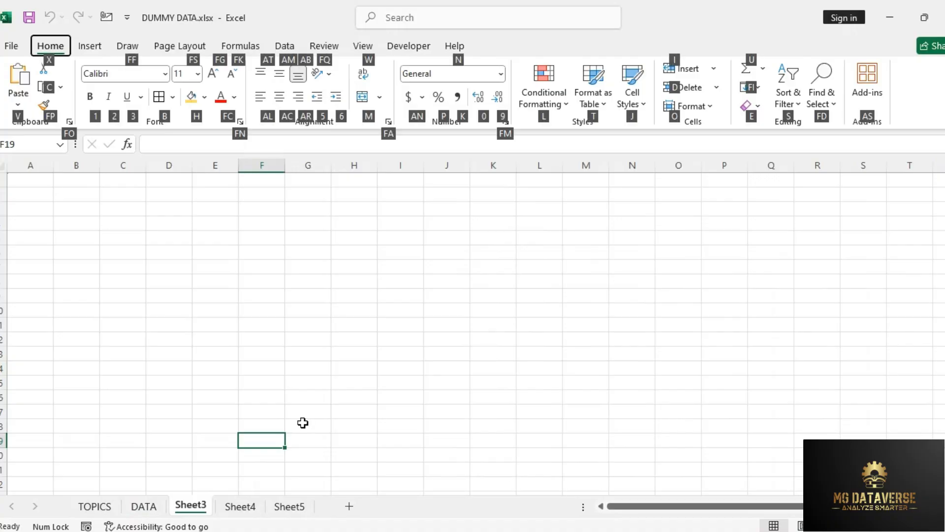
pyautogui.press('d')
pyautogui.press('s')
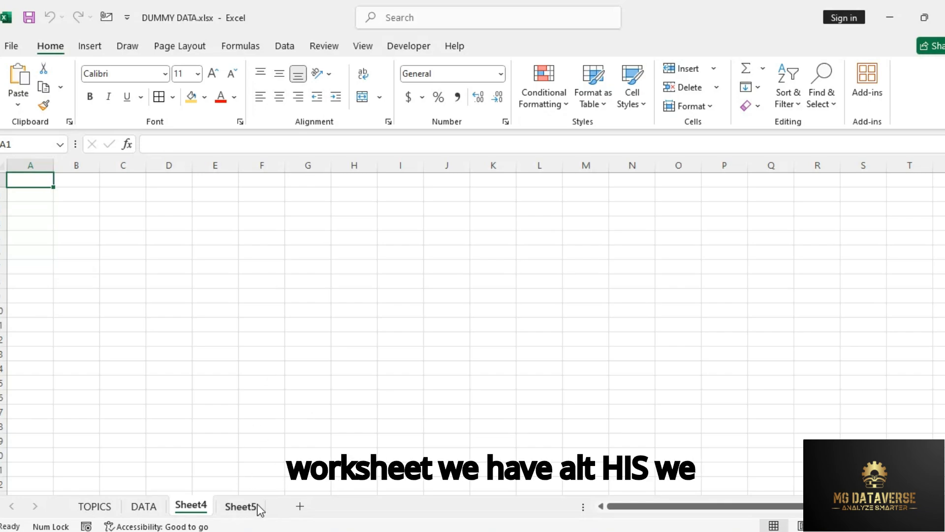
# Step: Insert a new blank worksheet in front of Sheet4
pyautogui.press('alt')
pyautogui.press('h')
pyautogui.press('i')
pyautogui.press('s')
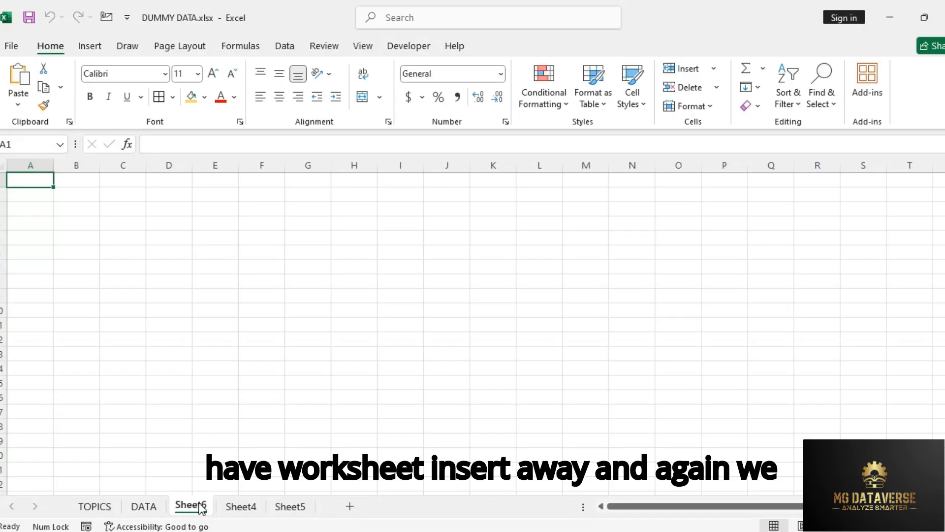
# Step: Insert two more blank worksheets, one after the other, in front of Sheet6
pyautogui.press('alt')
pyautogui.press('h')
pyautogui.press('i')
pyautogui.press('s')
pyautogui.press('alt')
pyautogui.press('h')
pyautogui.press('i')
pyautogui.press('s')
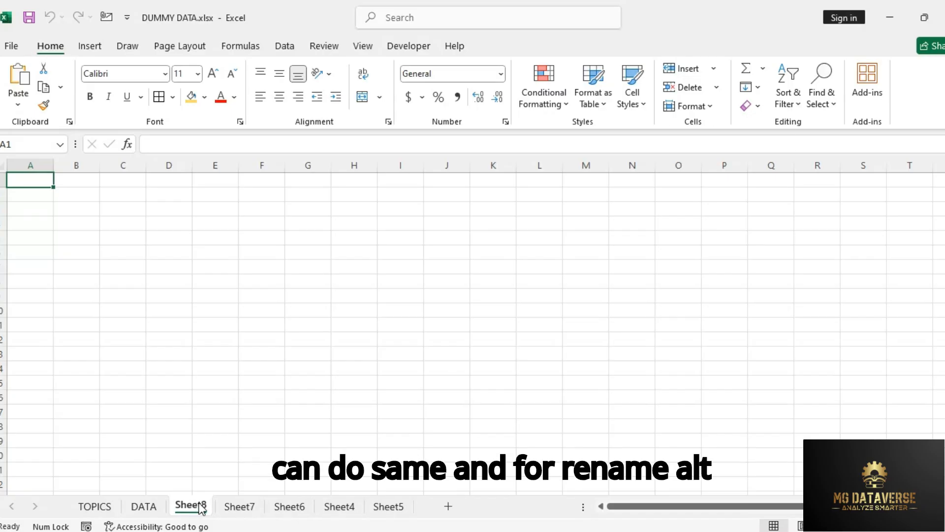
# Step: Rename the frontmost newly inserted worksheet, Sheet8, as NEW SHEET
pyautogui.press('alt')
pyautogui.write('hor')
pyautogui.write('NEW')
pyautogui.write('SHEET')
pyautogui.press('Return')
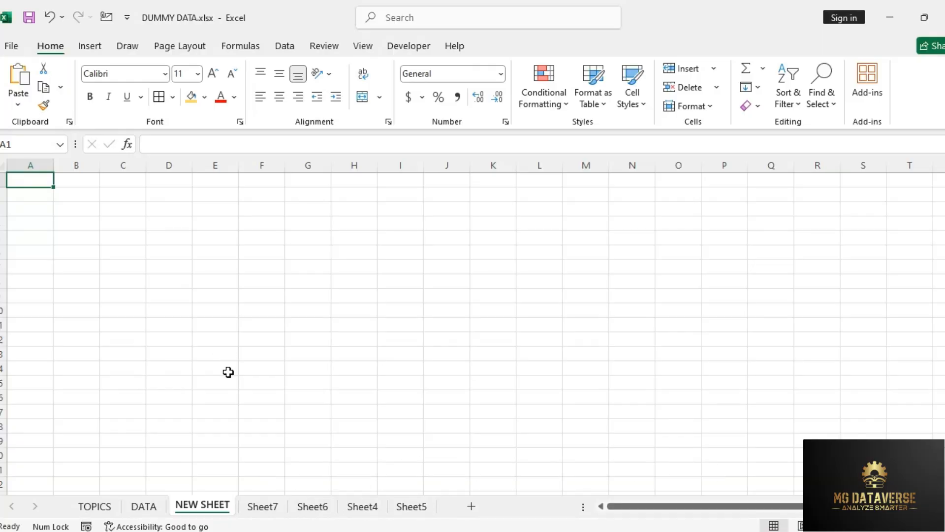
# Step: On the TOPICS sheet, enter DONE as the status of the Shortcuts for the Worksheets topic
pyautogui.click(104, 507)
pyautogui.click(169, 285)
pyautogui.click(303, 246)
pyautogui.write('DONE')
pyautogui.press('Return')
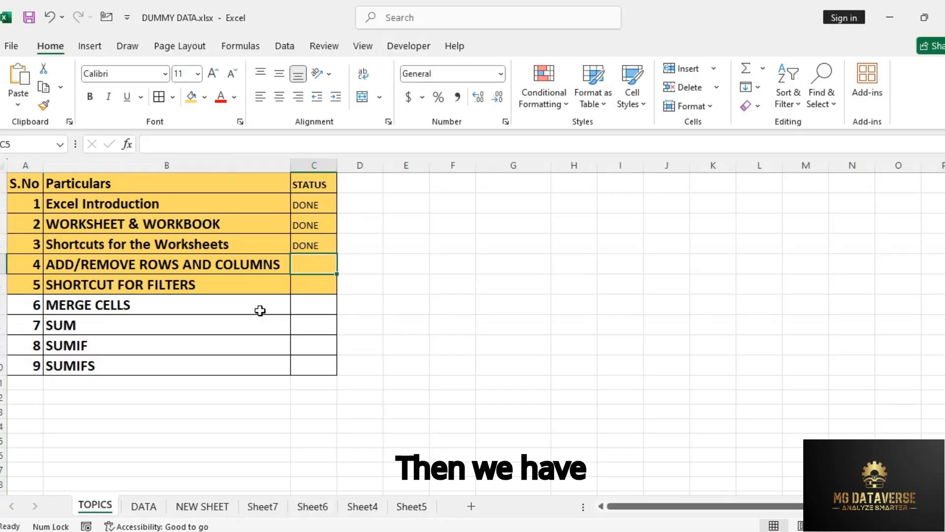
# Step: From the ADD/REMOVE ROWS AND COLUMNS topic, go to the DATA sheet and select whole columns J, K and L in turn
pyautogui.click(57, 266)
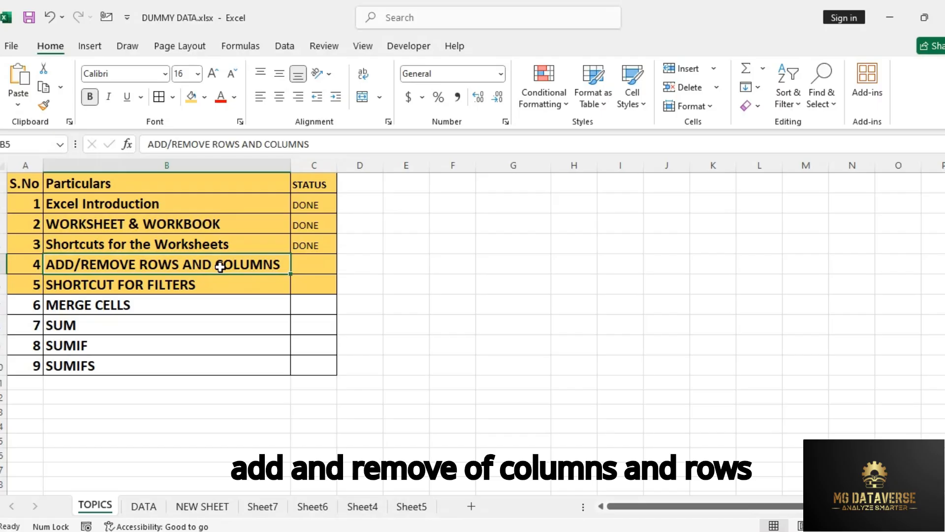
pyautogui.click(143, 507)
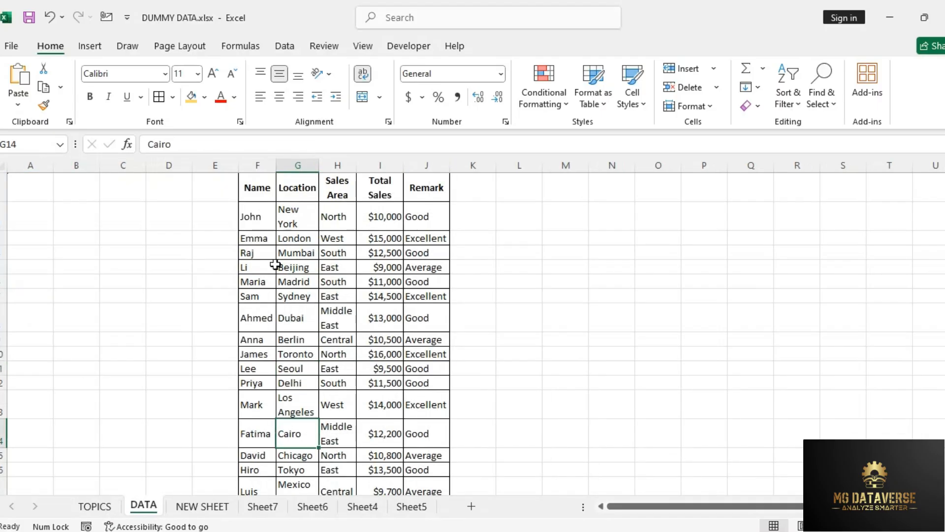
pyautogui.click(398, 256)
pyautogui.click(438, 184)
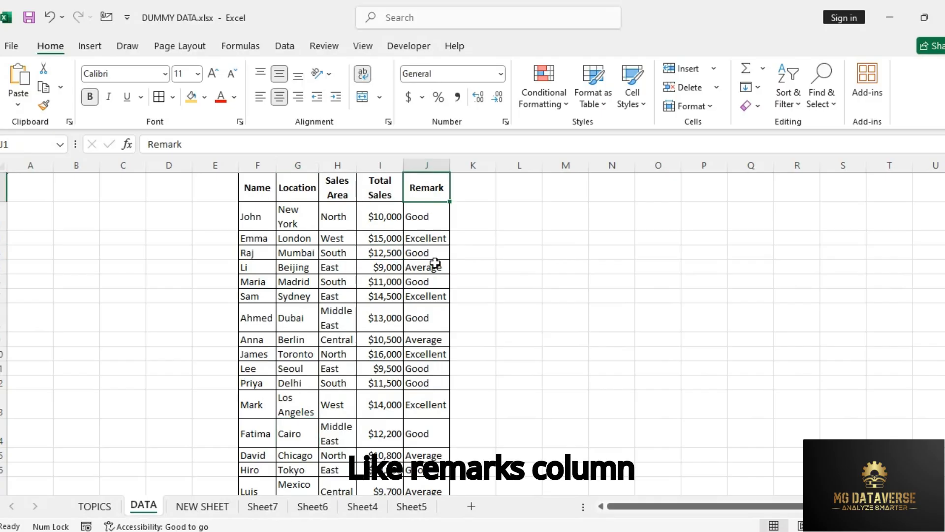
pyautogui.click(430, 163)
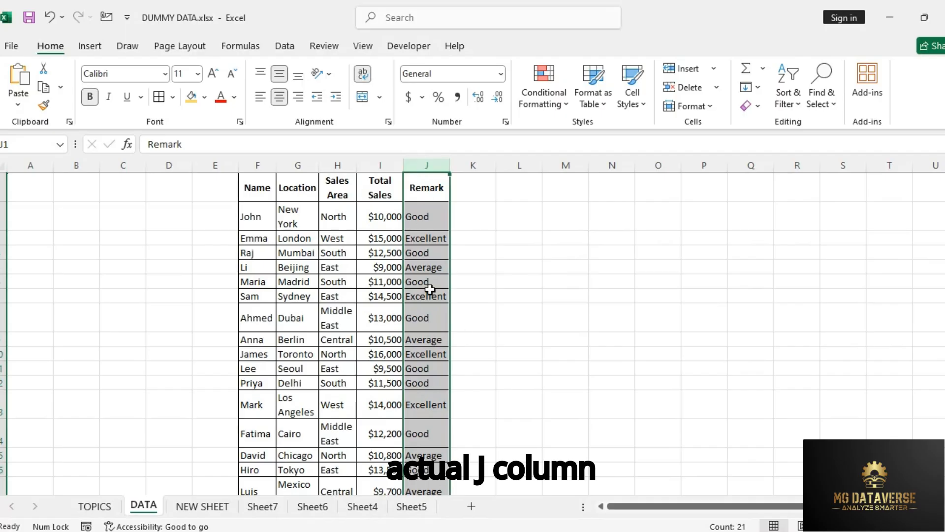
pyautogui.click(382, 296)
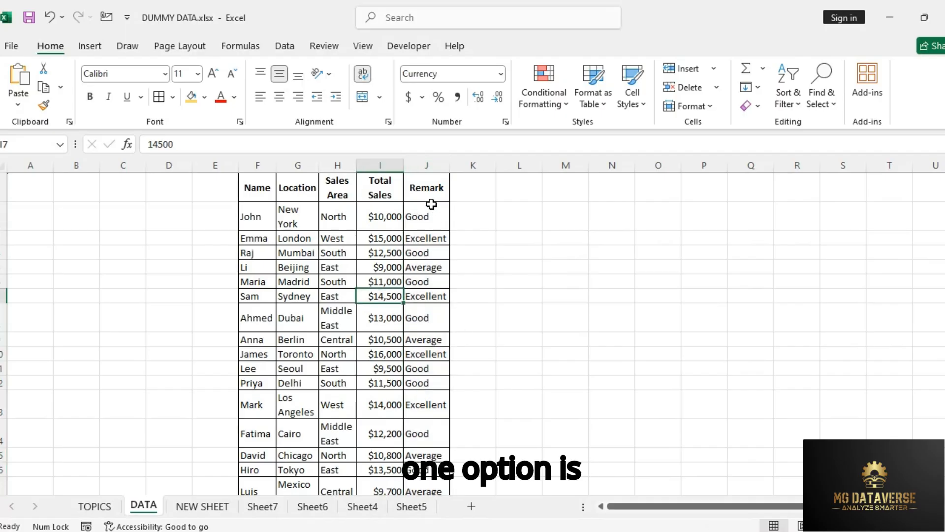
pyautogui.click(426, 164)
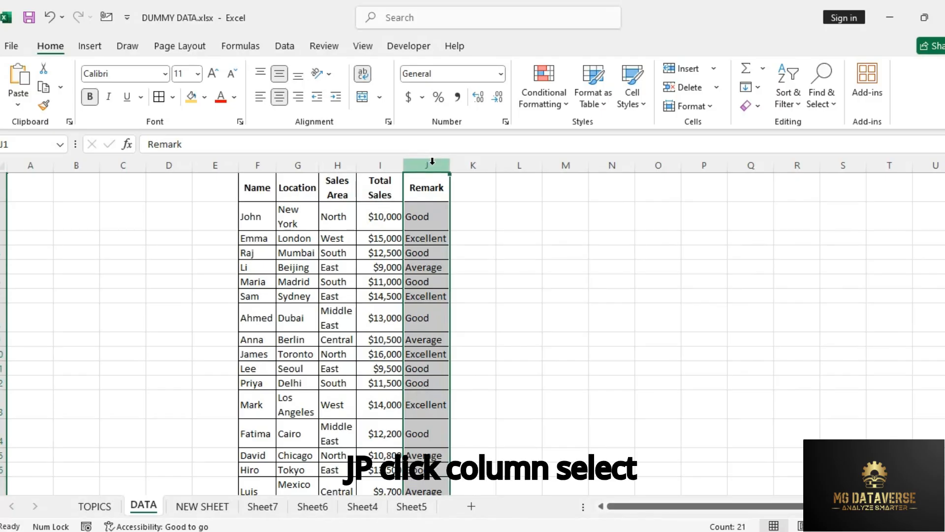
pyautogui.click(480, 160)
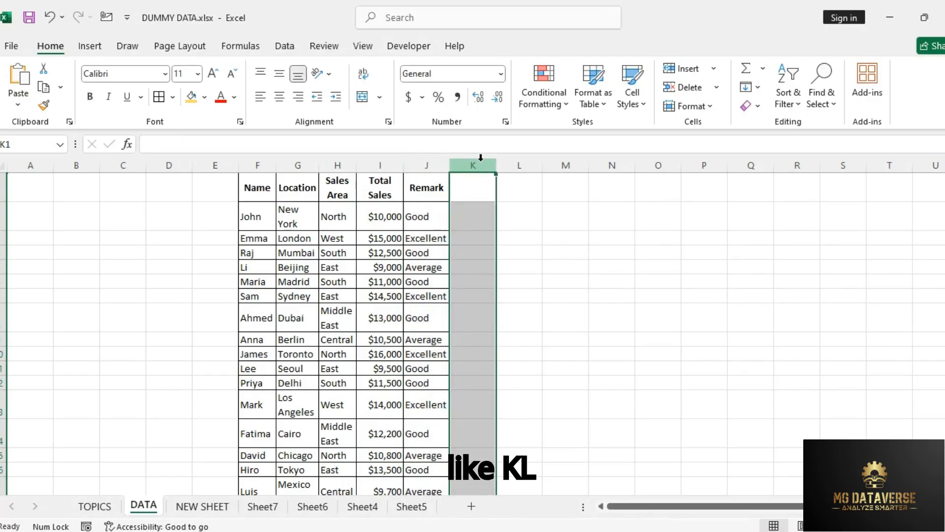
pyautogui.click(514, 160)
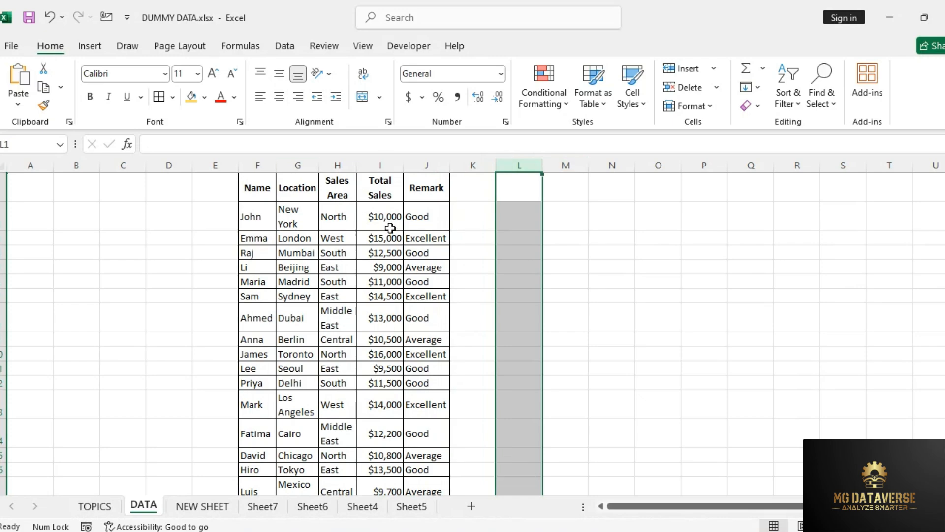
# Step: Delete the entire Remark column from the DATA sheet, and undo the deletion
pyautogui.click(435, 160)
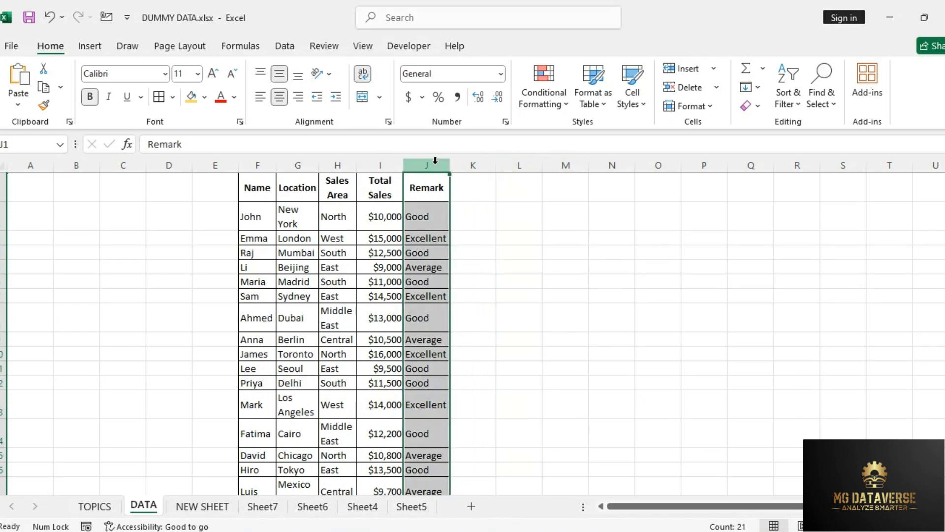
pyautogui.rightClick(431, 162)
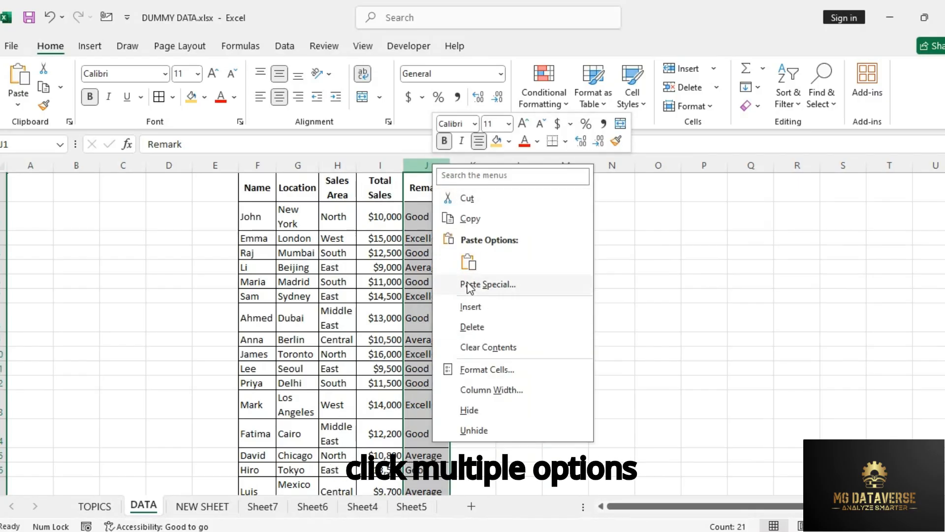
pyautogui.click(496, 327)
pyautogui.click(436, 265)
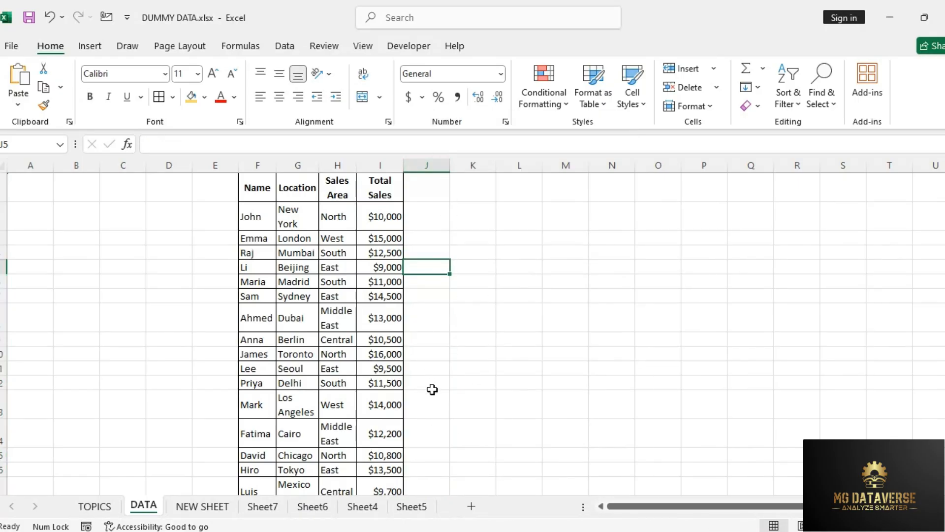
pyautogui.hotkey('ctrl', 'z')
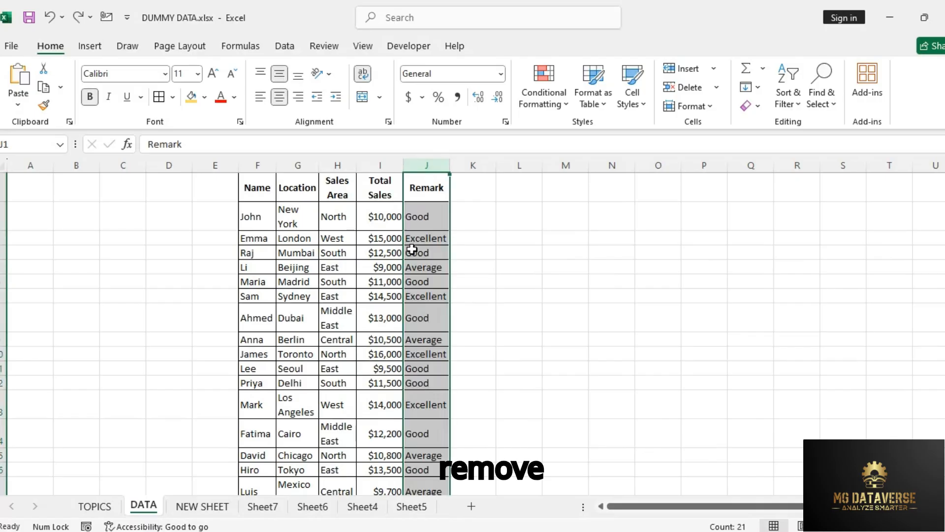
pyautogui.click(413, 252)
pyautogui.click(405, 235)
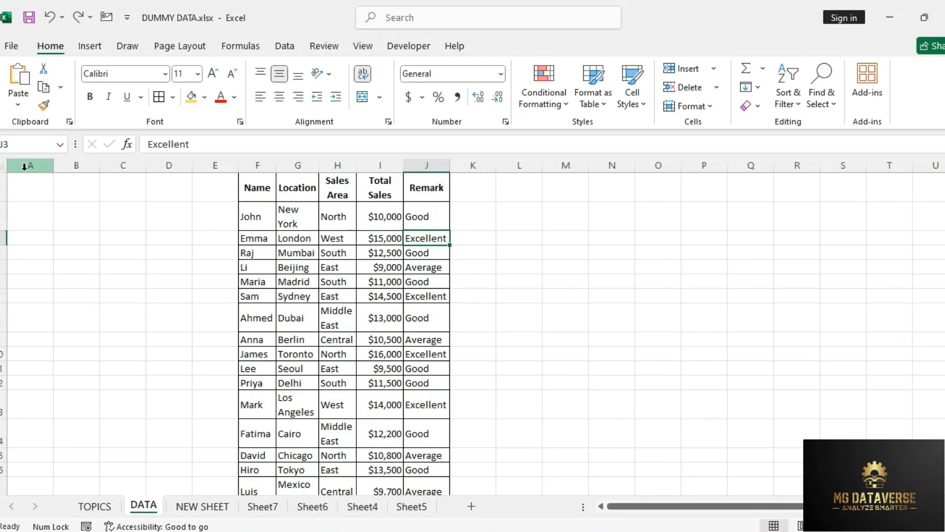
# Step: Select column E, cells A1:T1 and cells A6:R6 in turn to contrast vertical columns with horizontal rows
pyautogui.click(207, 165)
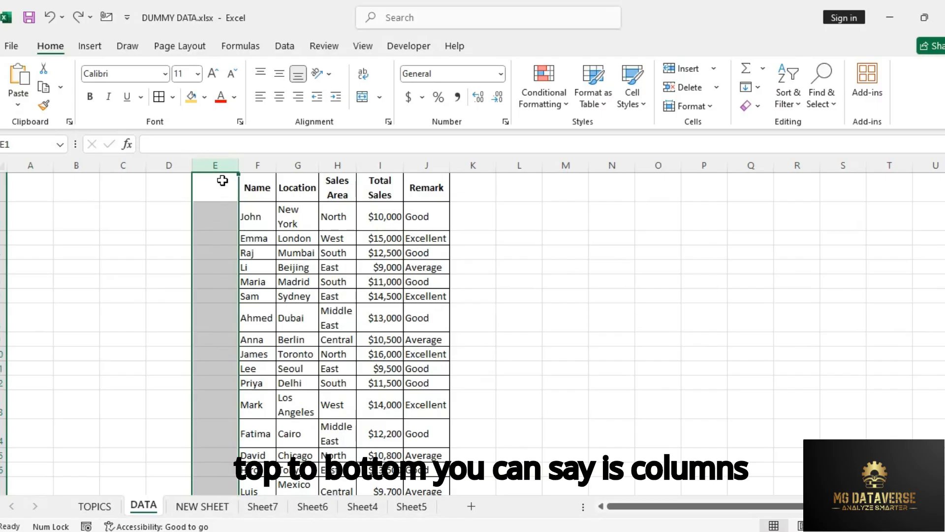
pyautogui.click(48, 185)
pyautogui.moveTo(49, 185); pyautogui.dragTo(882, 186)
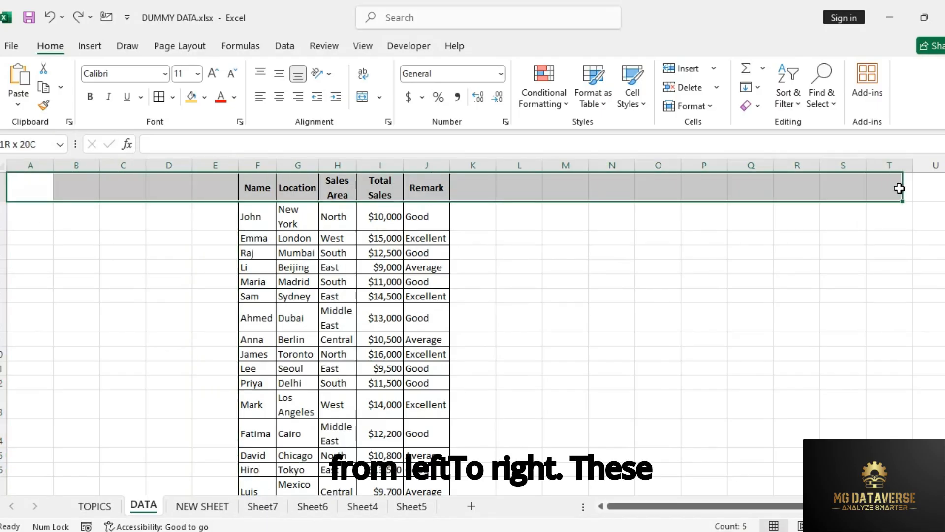
pyautogui.moveTo(39, 279); pyautogui.dragTo(798, 281)
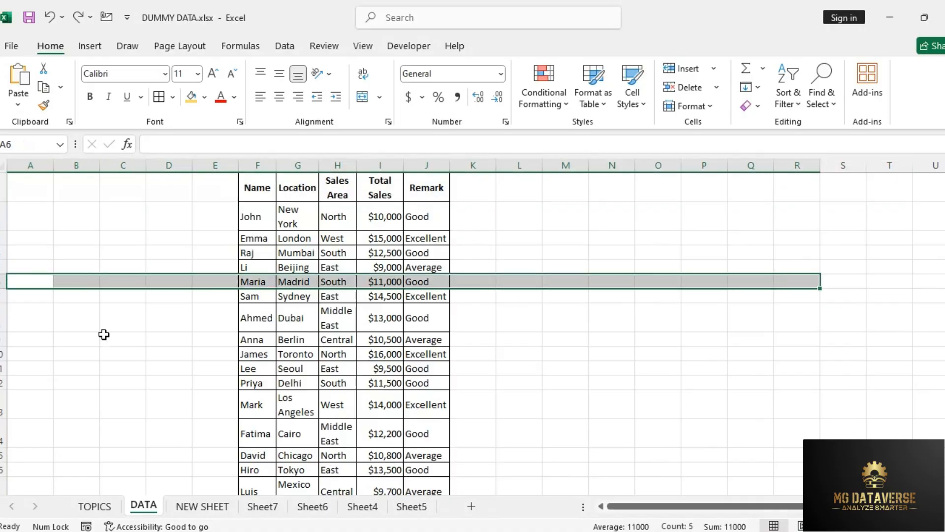
pyautogui.click(37, 339)
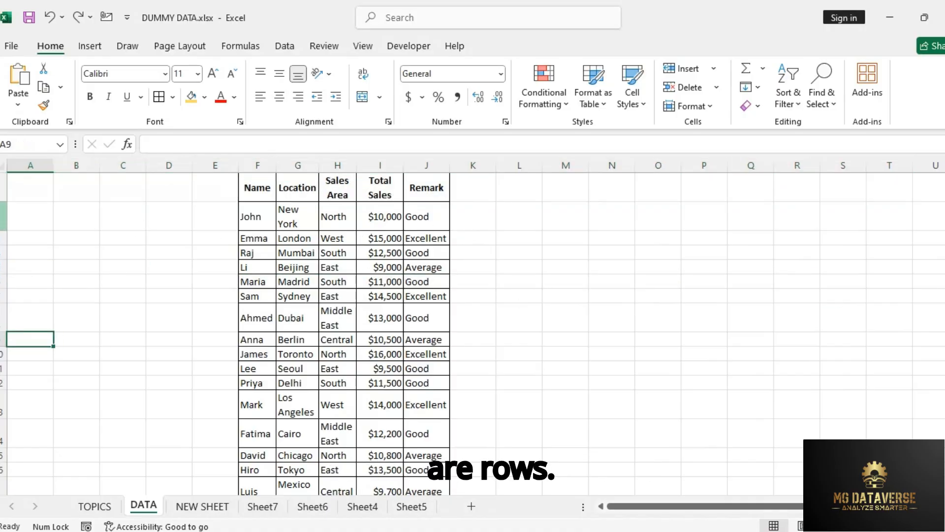
# Step: Delete row 2, the first record below the table headers, and undo the deletion
pyautogui.click(3, 216)
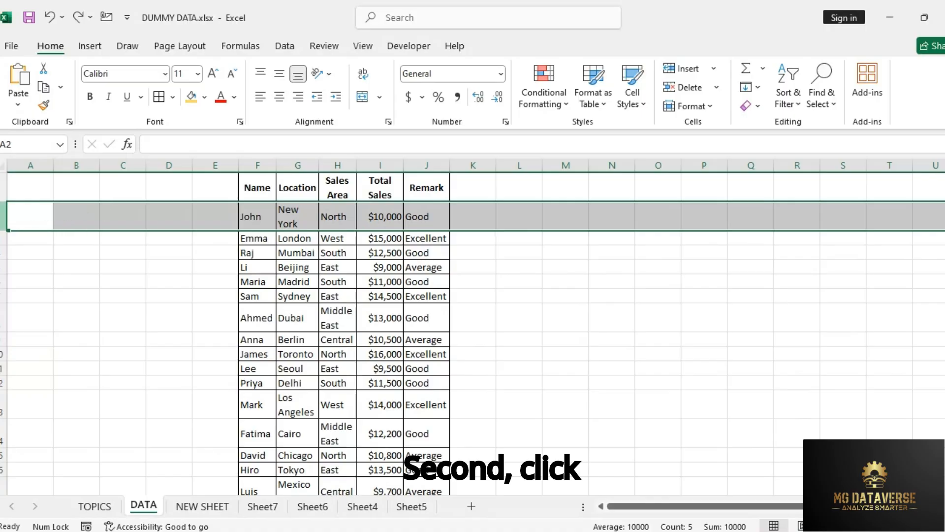
pyautogui.rightClick(3, 225)
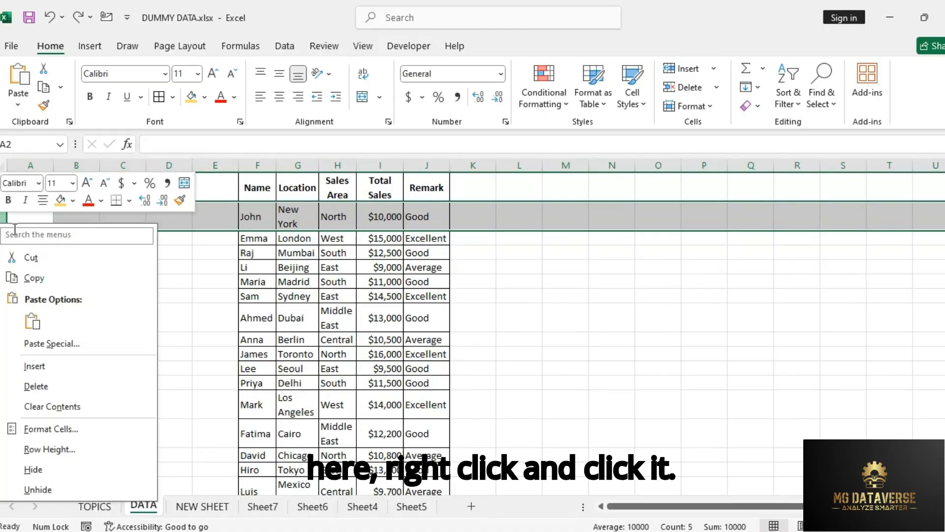
pyautogui.click(36, 386)
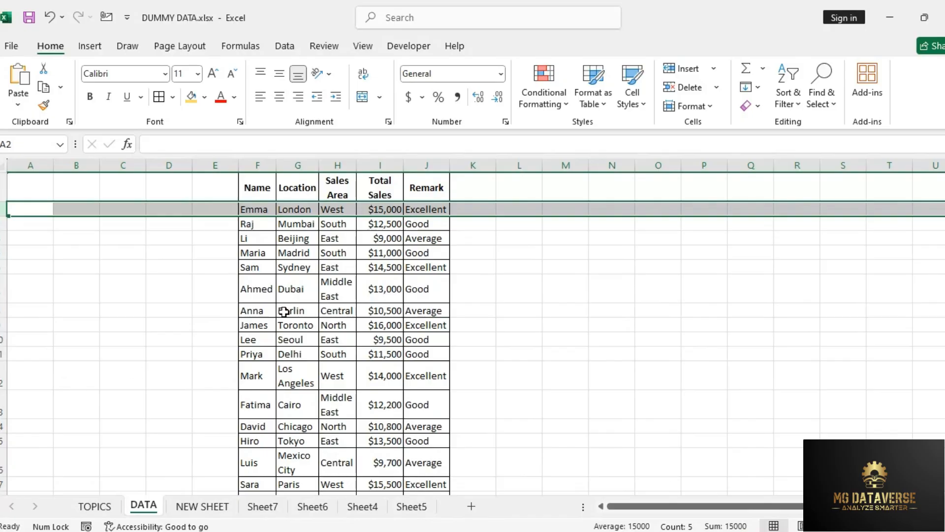
pyautogui.click(306, 289)
pyautogui.hotkey('ctrl', 'z')
pyautogui.click(332, 254)
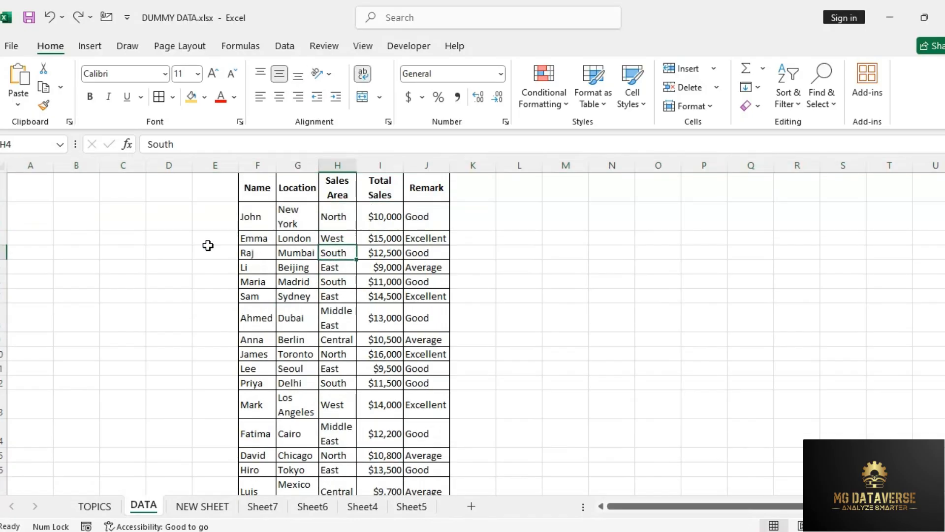
pyautogui.click(208, 246)
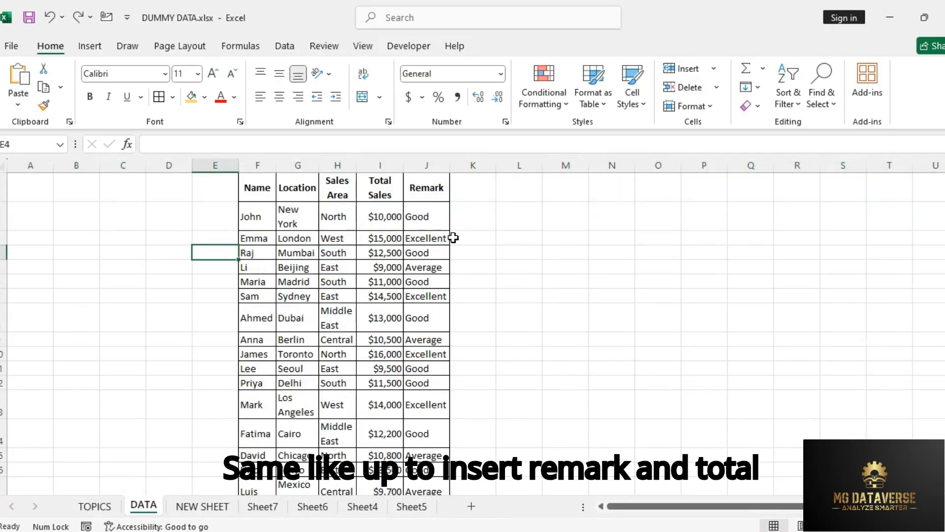
# Step: Insert a blank column between the Total Sales and Remark columns
pyautogui.click(413, 190)
pyautogui.click(389, 190)
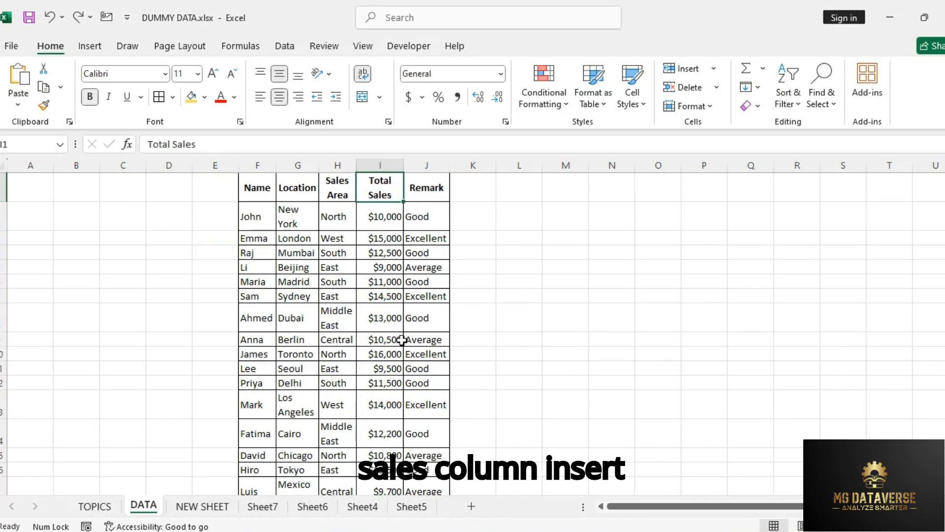
pyautogui.click(429, 187)
pyautogui.click(427, 166)
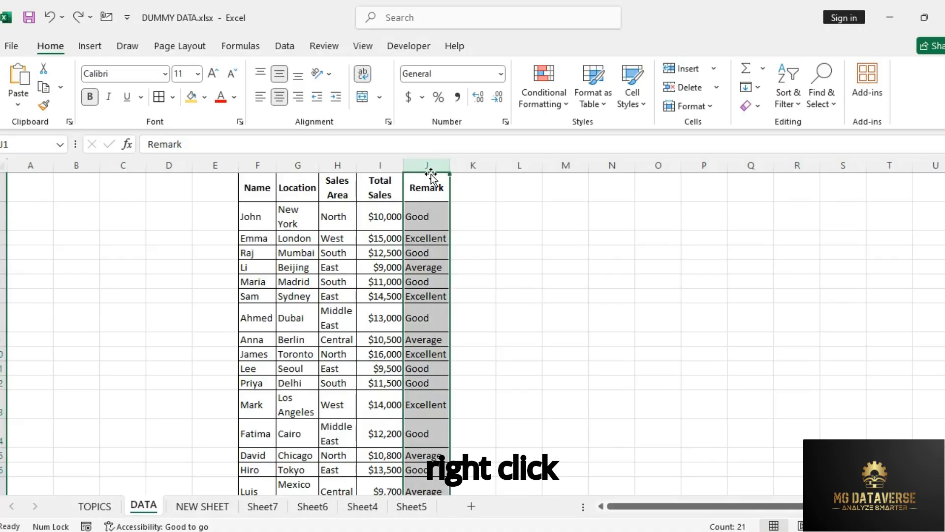
pyautogui.rightClick(432, 172)
pyautogui.click(485, 299)
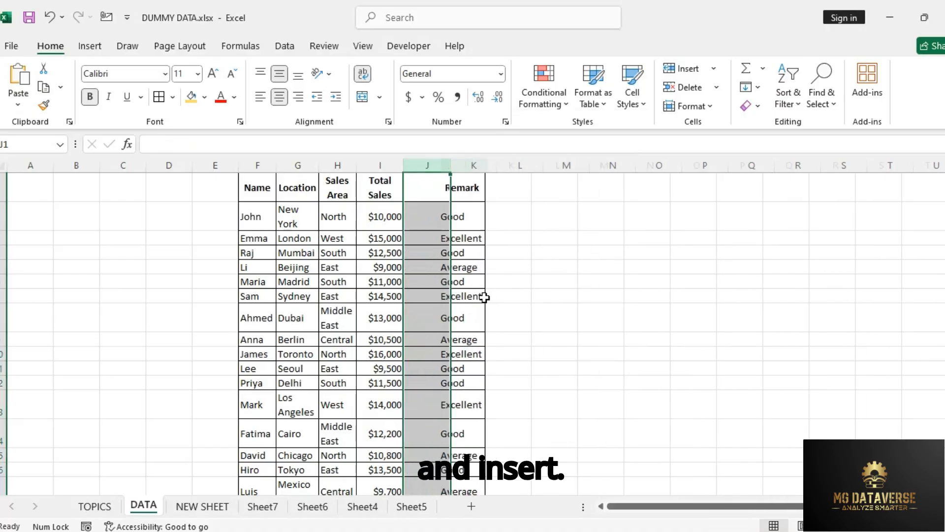
pyautogui.click(416, 261)
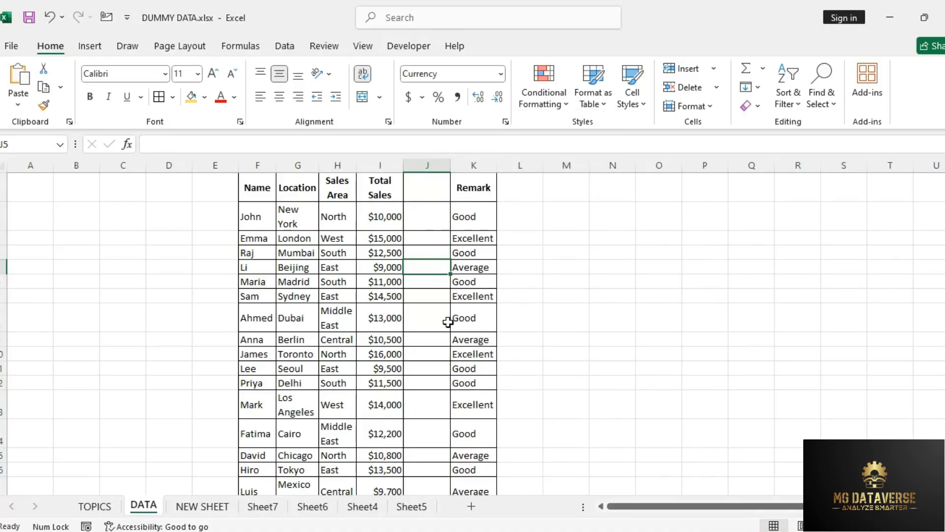
# Step: Insert a blank column between the Sales Area and Total Sales columns
pyautogui.click(380, 161)
pyautogui.rightClick(380, 163)
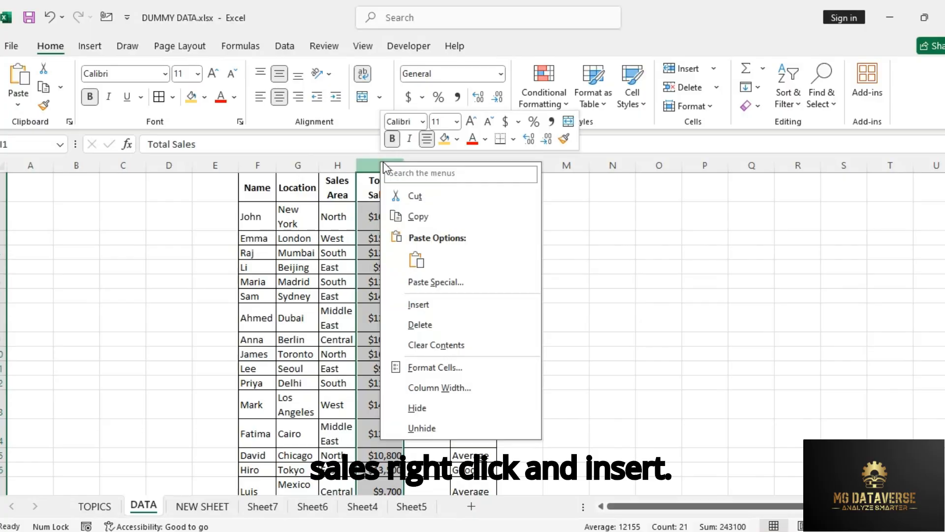
pyautogui.click(432, 305)
pyautogui.click(431, 310)
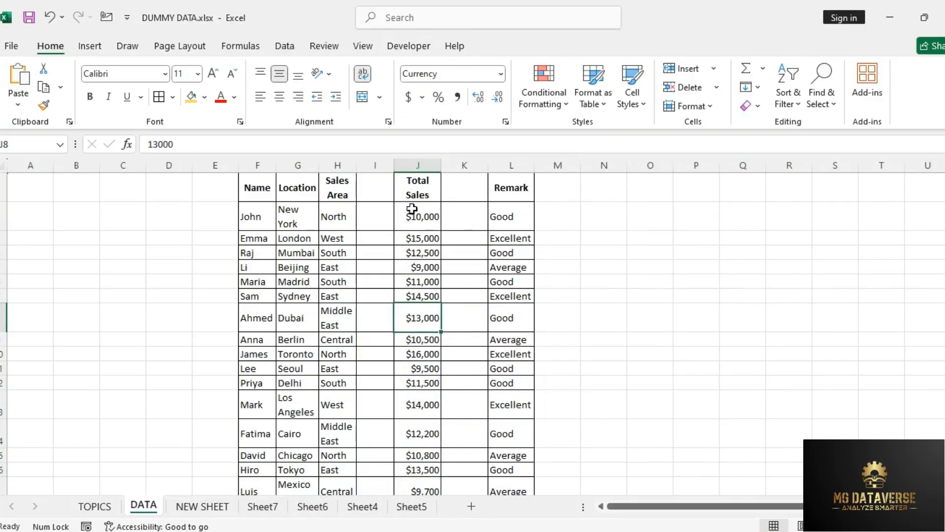
# Step: Undo both column insertions in the sales table
pyautogui.hotkey('ctrl', 'z')
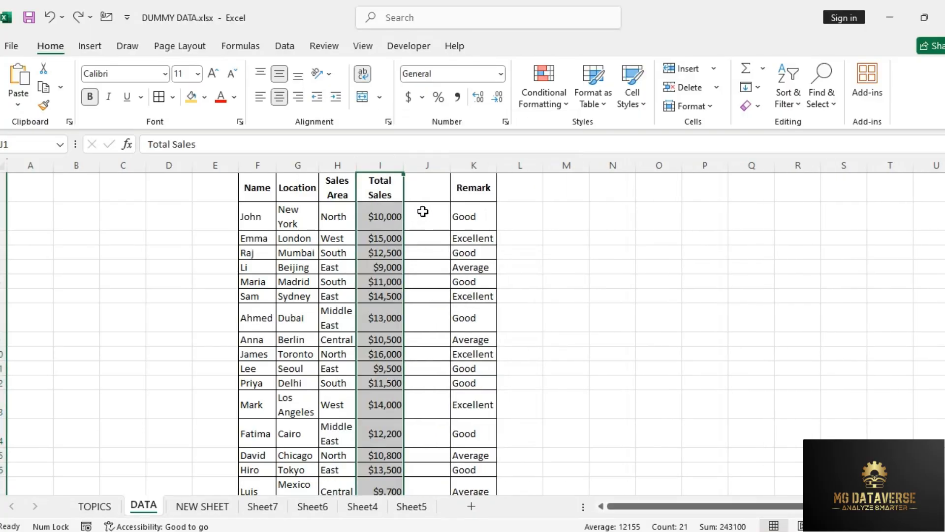
pyautogui.hotkey('ctrl', 'z')
pyautogui.click(426, 225)
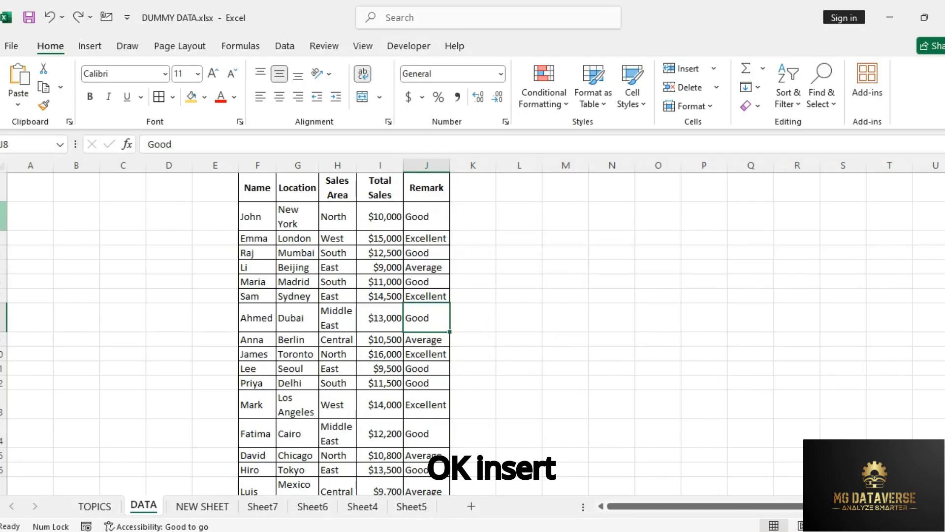
# Step: Insert a blank row above row 2, directly below the table headers
pyautogui.click(2, 216)
pyautogui.rightClick(4, 216)
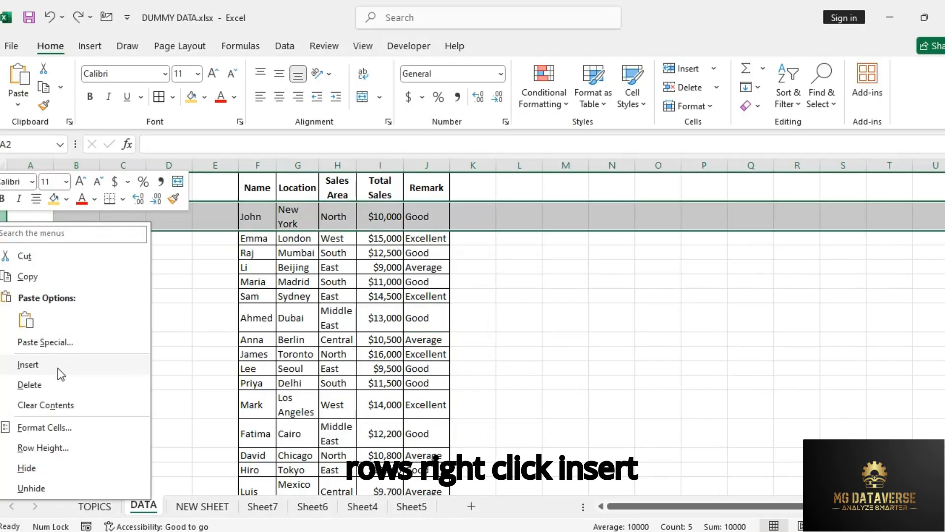
pyautogui.click(27, 364)
# Step: Insert a blank row above row 5 of the sales table
pyautogui.click(3, 267)
pyautogui.rightClick(3, 267)
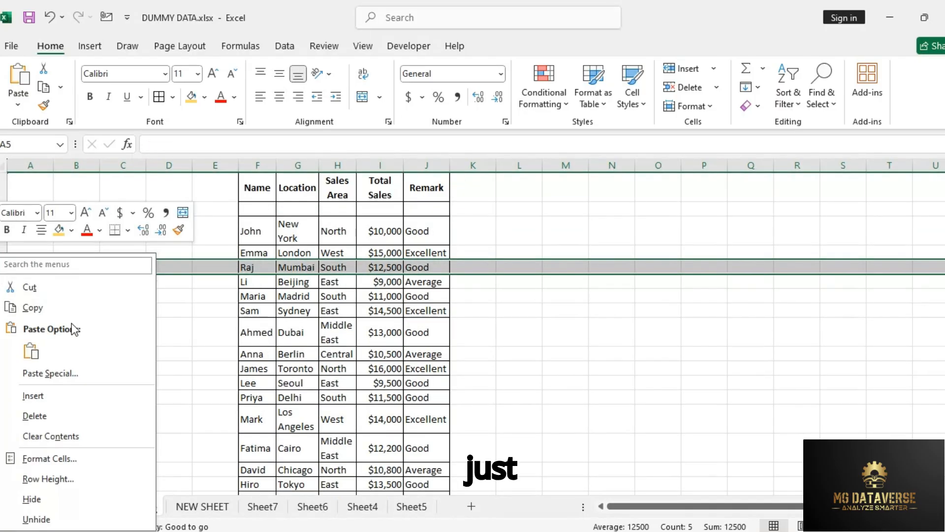
pyautogui.click(66, 395)
pyautogui.click(295, 310)
pyautogui.click(294, 267)
# Step: Undo both row insertions in the sales table
pyautogui.hotkey('ctrl', 'z')
pyautogui.hotkey('ctrl', 'z')
pyautogui.click(427, 215)
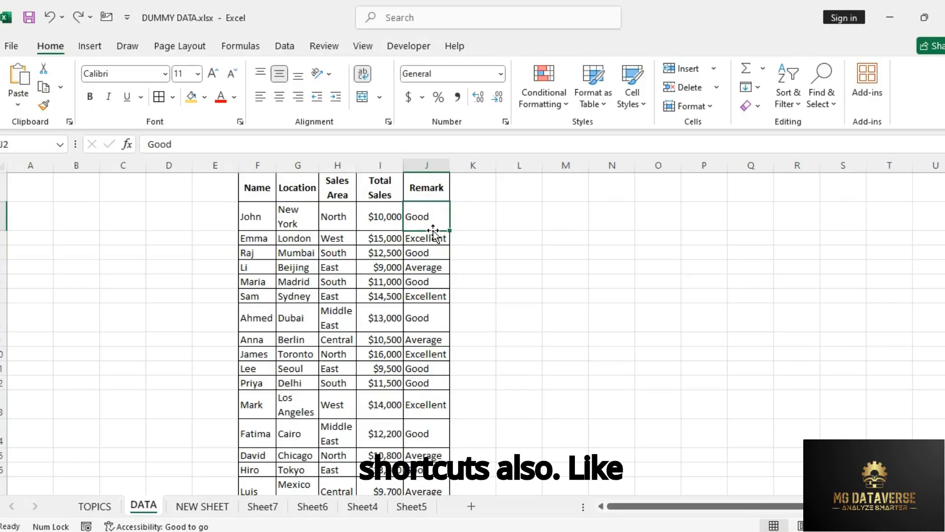
pyautogui.click(439, 252)
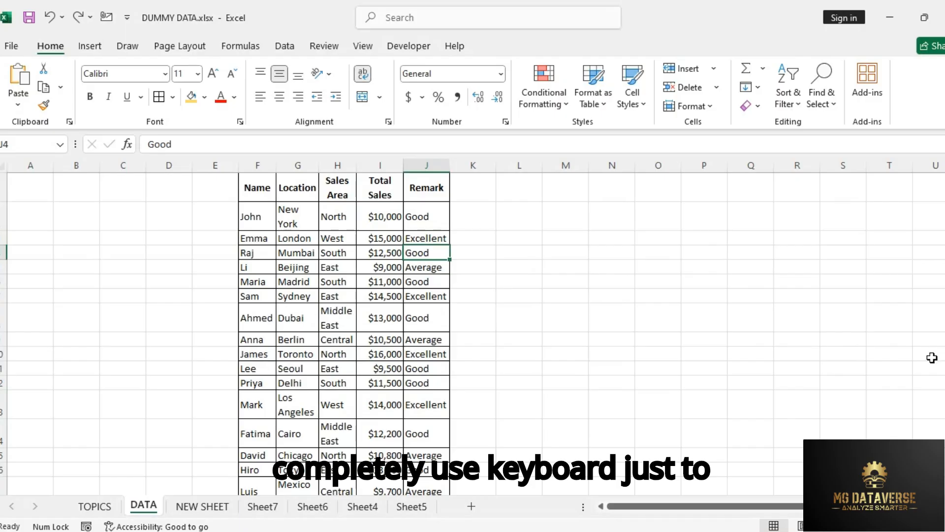
# Step: Select the entire Remark column, starting from its header cell J1
pyautogui.press('Up')
pyautogui.press('Up')
pyautogui.press('Up')
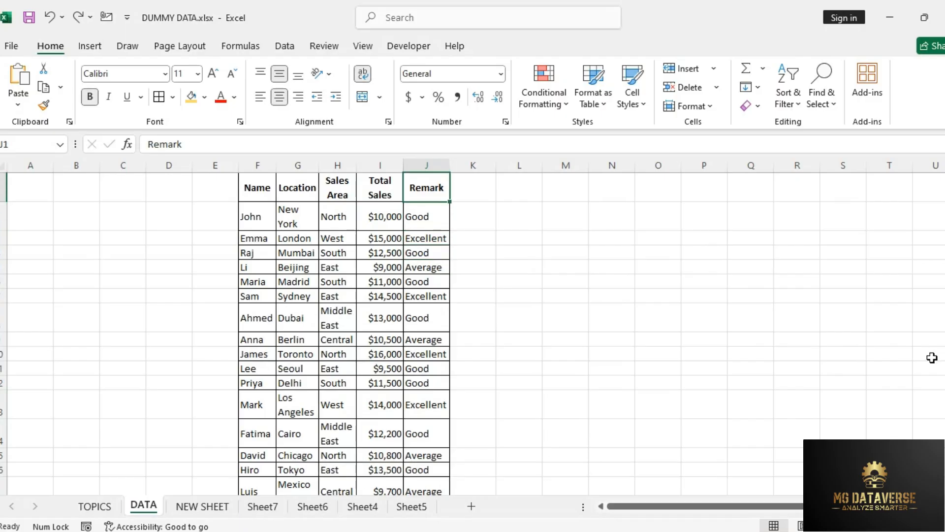
pyautogui.press('Right')
pyautogui.press('Left')
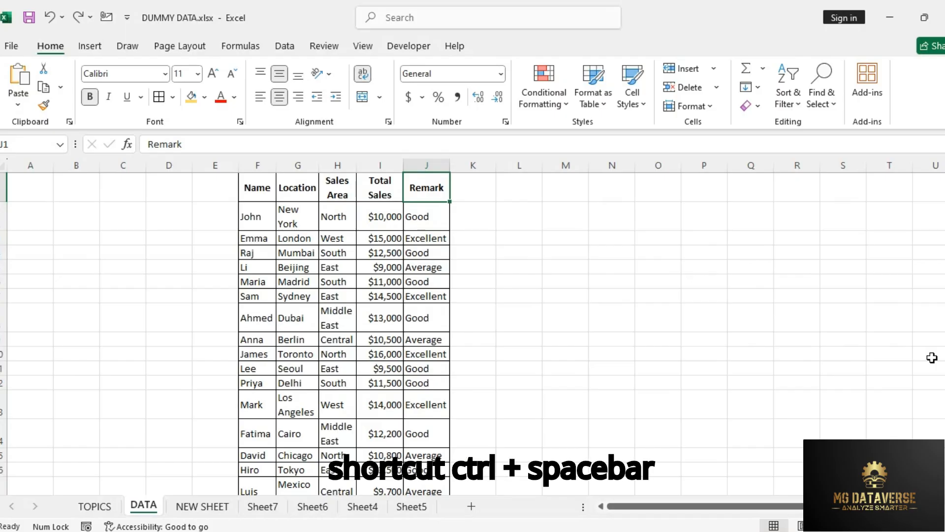
pyautogui.hotkey('ctrl', 'space')
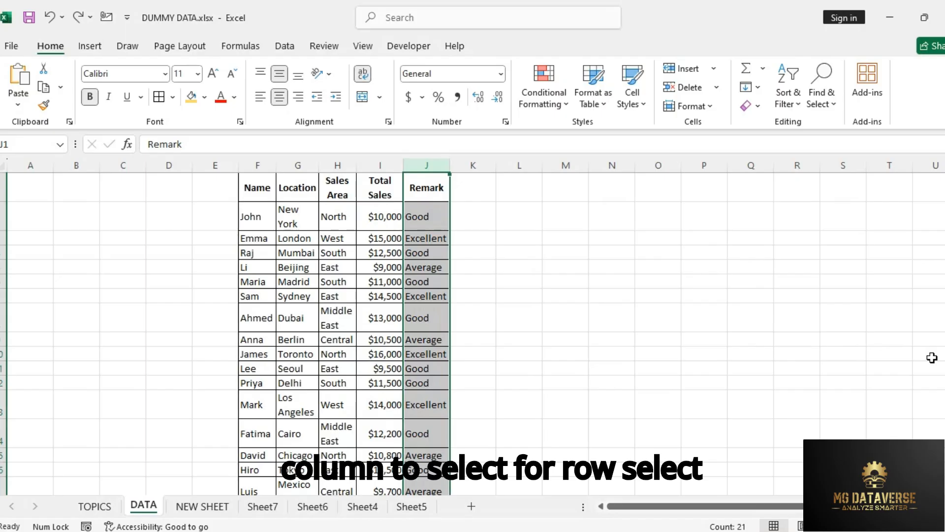
# Step: Select the entire header row of the sheet, row 1, and release the selection
pyautogui.press('Up')
pyautogui.hotkey('shift', 'space')
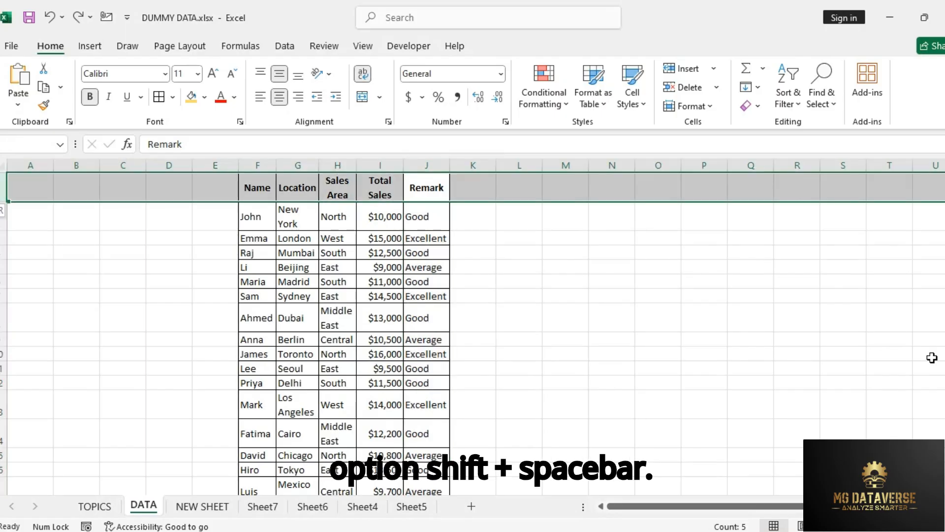
pyautogui.press('Right')
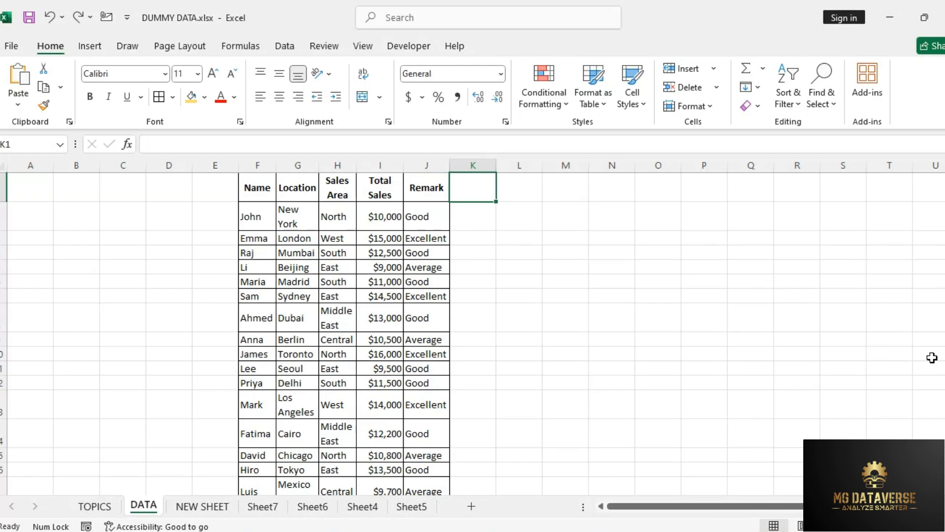
# Step: Delete the entire Remark column and undo the deletion
pyautogui.press('Left')
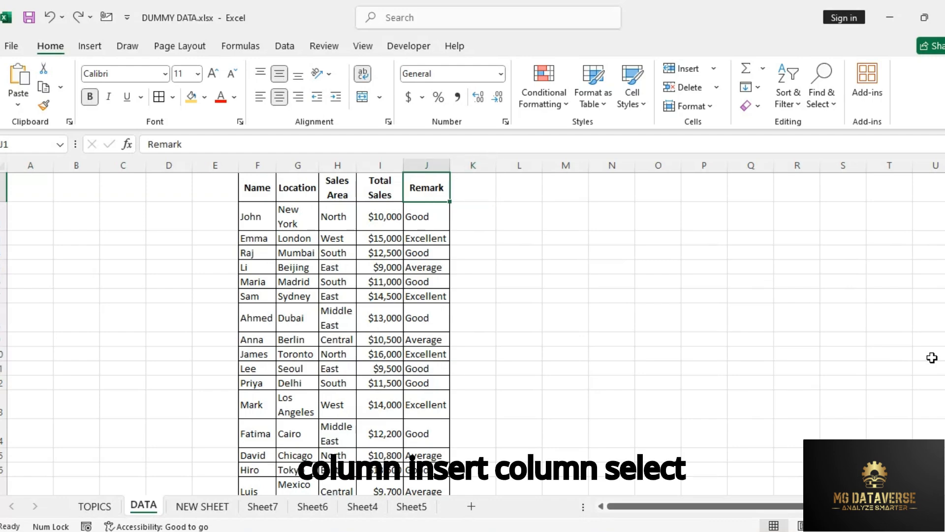
pyautogui.hotkey('ctrl', 'space')
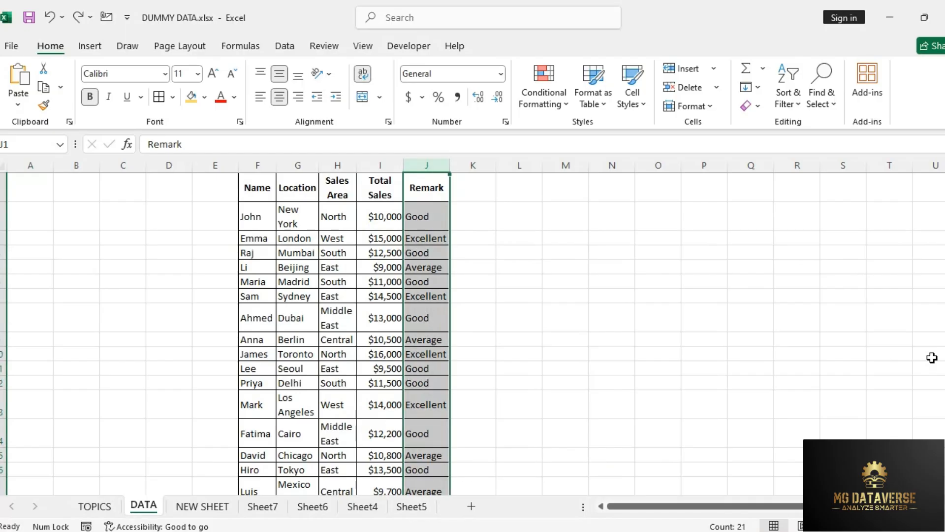
pyautogui.hotkey('ctrl', '-')
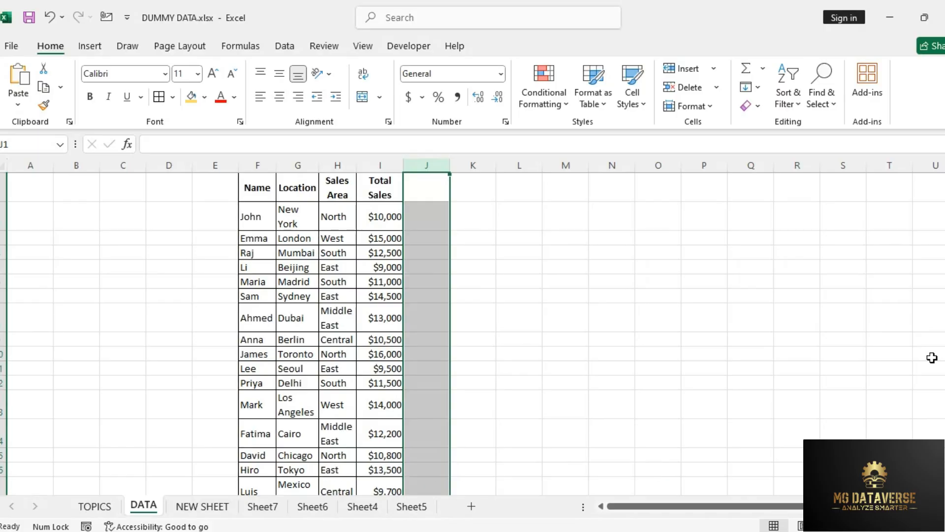
pyautogui.hotkey('ctrl', 'z')
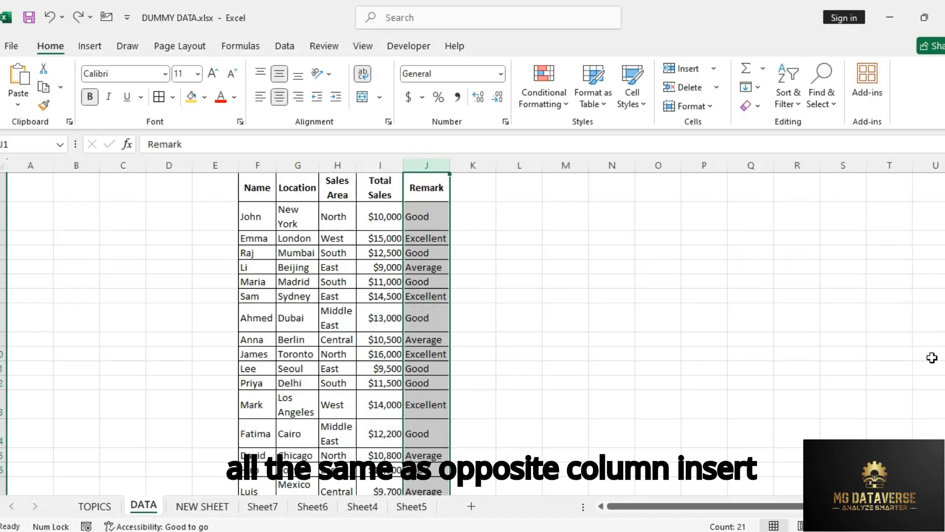
# Step: Insert a blank column between Total Sales and Remark and delete it again
pyautogui.hotkey('ctrl', '+')
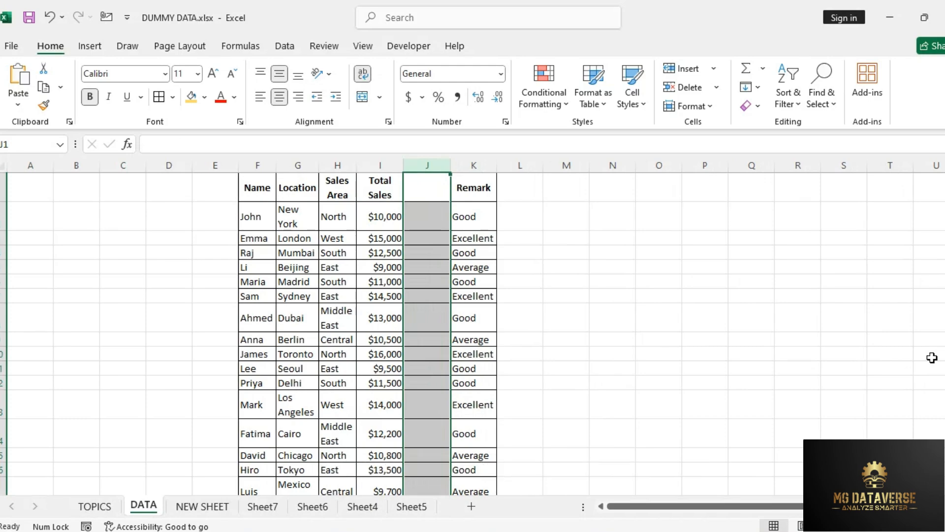
pyautogui.hotkey('ctrl', '-')
# Step: Insert a blank row above row 8 of the sales table and delete it again
pyautogui.press('Left')
pyautogui.press('Left')
pyautogui.press('Left')
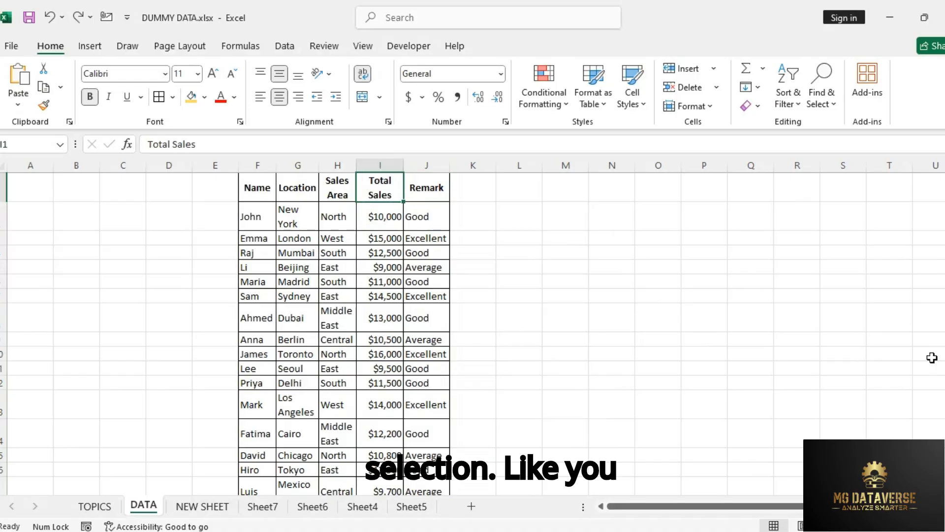
pyautogui.press('Down')
pyautogui.press('Left')
pyautogui.press('Down')
pyautogui.press('Up')
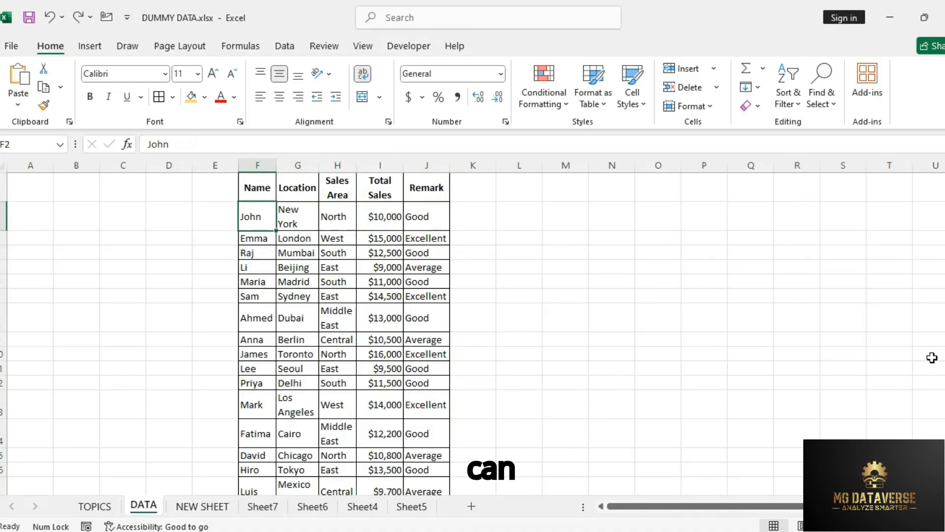
pyautogui.press('Down')
pyautogui.press('Down')
pyautogui.press('Down')
pyautogui.press('Down')
pyautogui.press('Down')
pyautogui.press('Down')
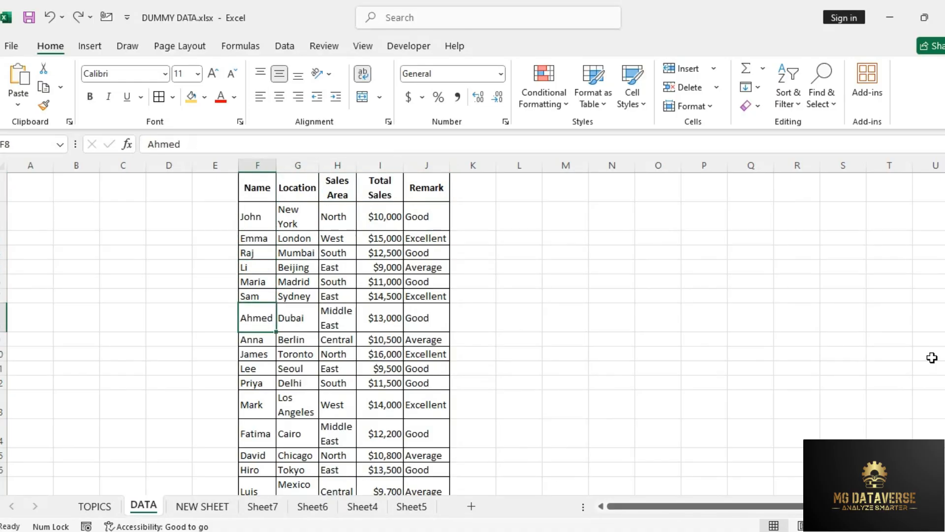
pyautogui.press('Down')
pyautogui.press('Up')
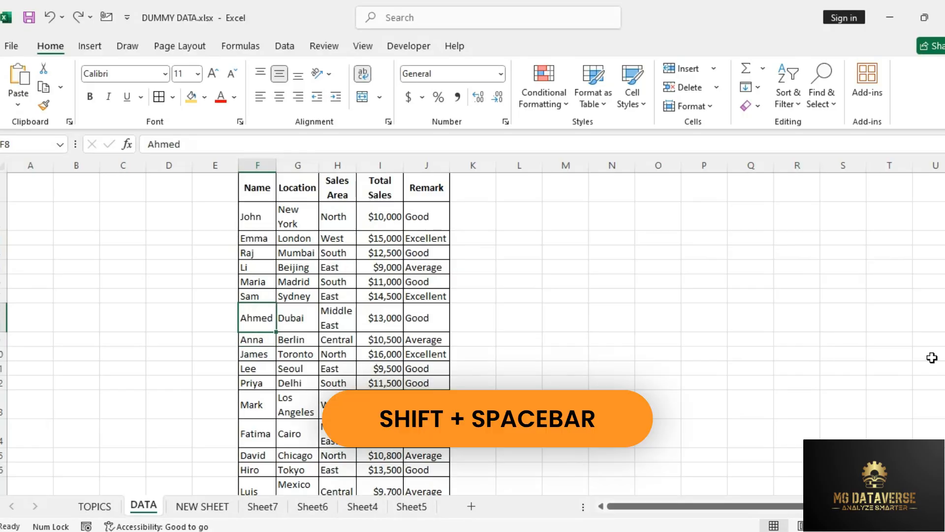
pyautogui.hotkey('shift', 'space')
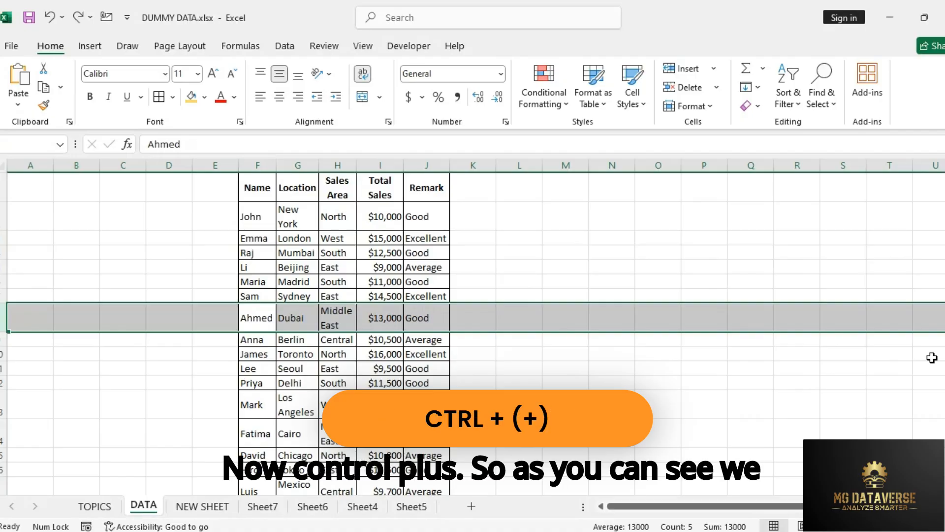
pyautogui.hotkey('ctrl', '+')
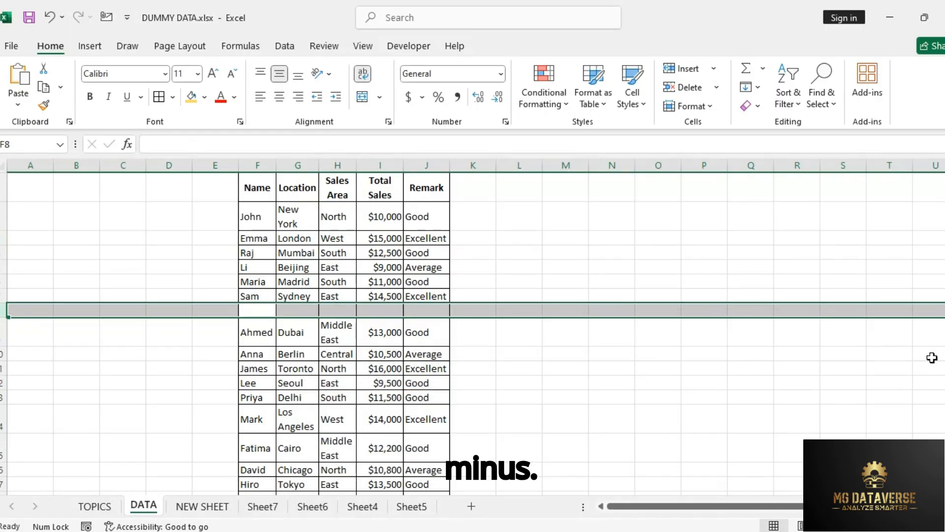
pyautogui.hotkey('ctrl', '-')
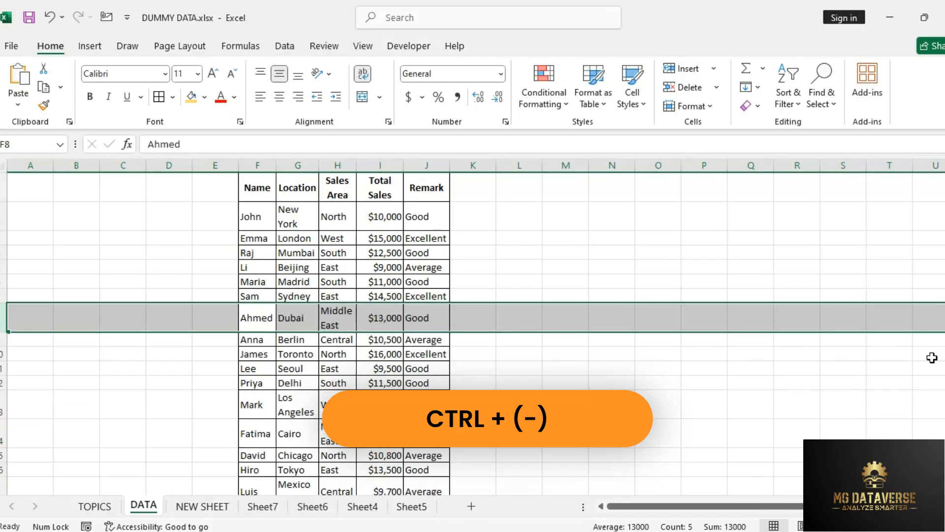
# Step: Enter the shortcut note "CTRL + (+)" in cell C2
pyautogui.press('Up')
pyautogui.press('Up')
pyautogui.press('Up')
pyautogui.press('Left')
pyautogui.press('Up')
pyautogui.press('Left')
pyautogui.press('Left')
pyautogui.press('Up')
pyautogui.press('Up')
pyautogui.write('CTRL +')
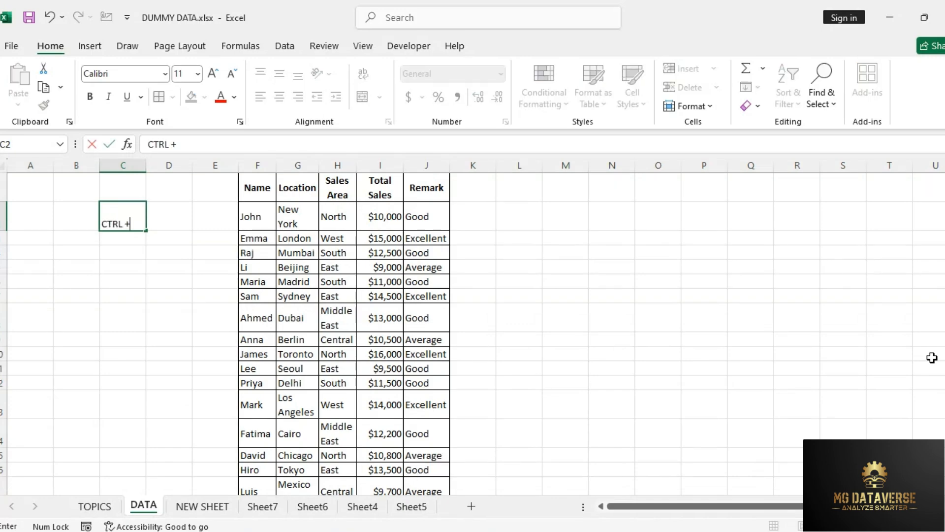
pyautogui.write(' (+)')
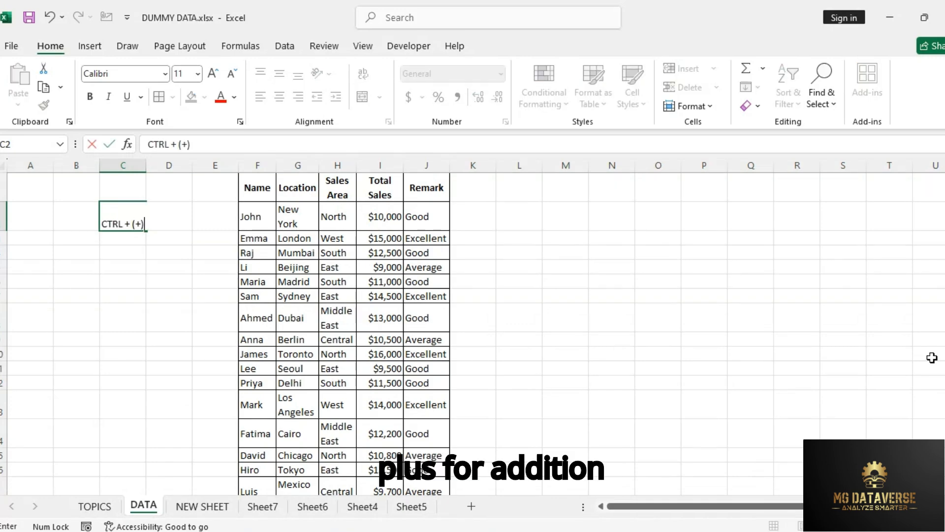
pyautogui.press('Return')
# Step: Enter the label "Addition of Rows/Column" in cell B2, beside the shortcut note
pyautogui.press('Up')
pyautogui.press('Left')
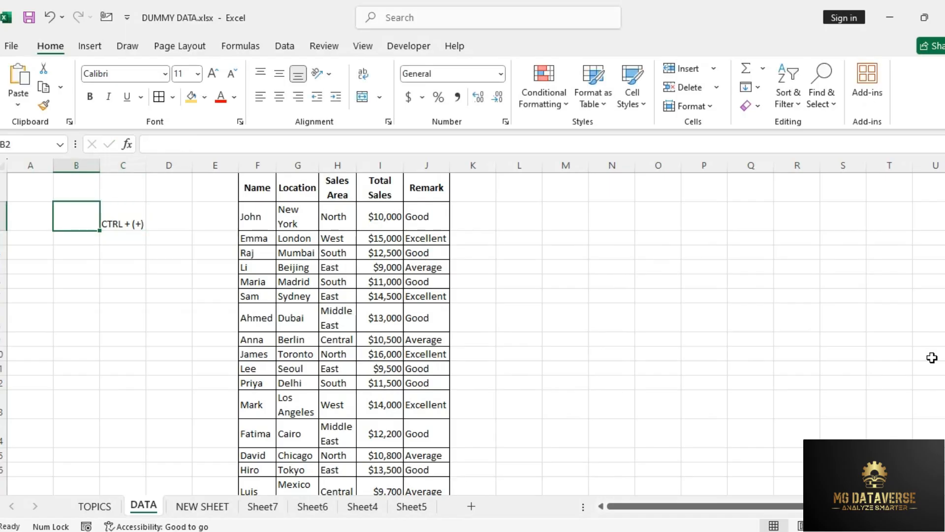
pyautogui.write('Additio')
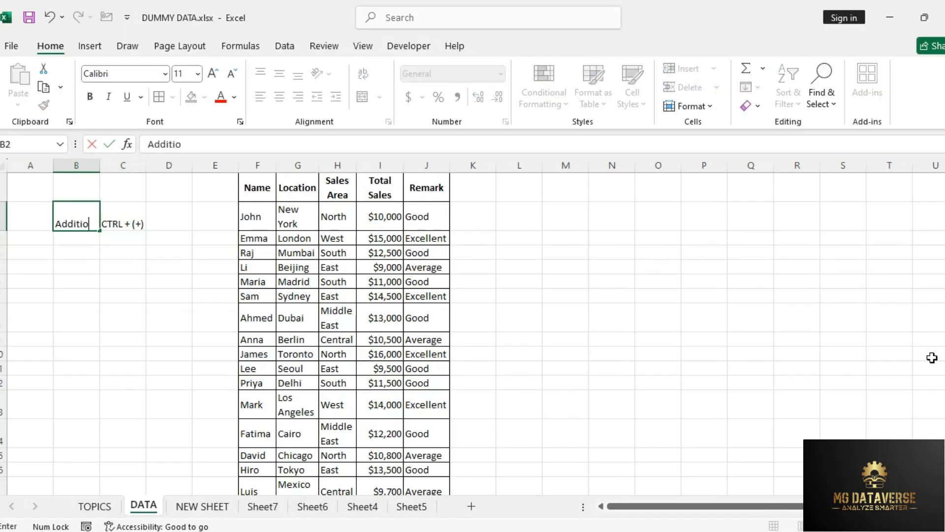
pyautogui.write('n of Ro')
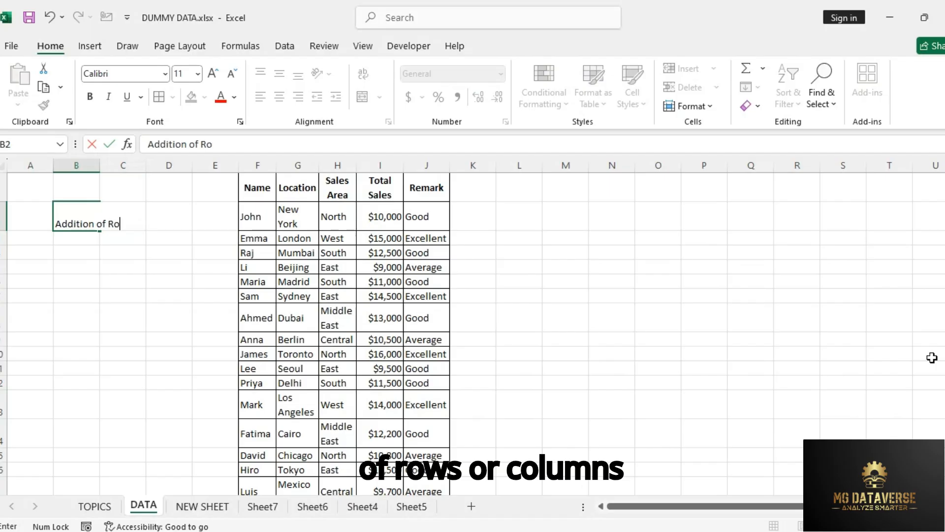
pyautogui.write('ws/olumn')
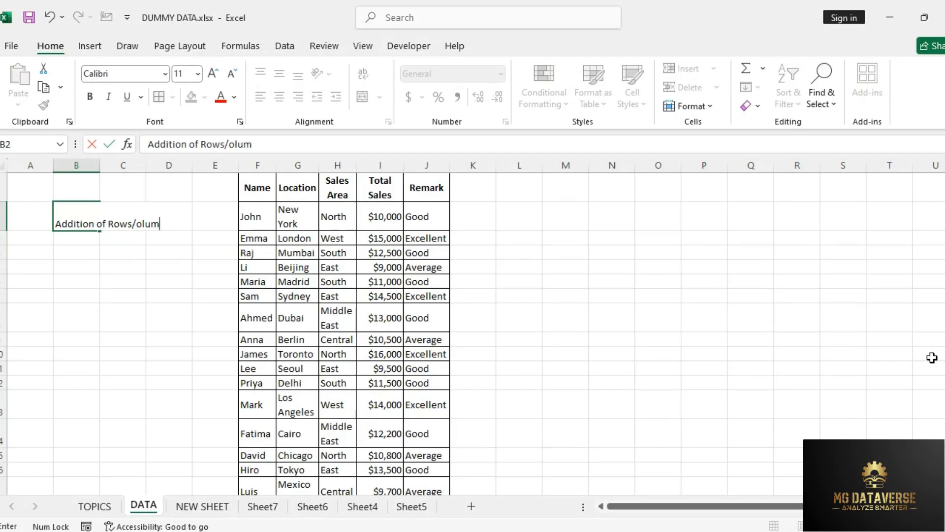
pyautogui.press('BackSpace')
pyautogui.press('BackSpace')
pyautogui.press('BackSpace')
pyautogui.press('BackSpace')
pyautogui.press('BackSpace')
pyautogui.write('Column')
pyautogui.press('Return')
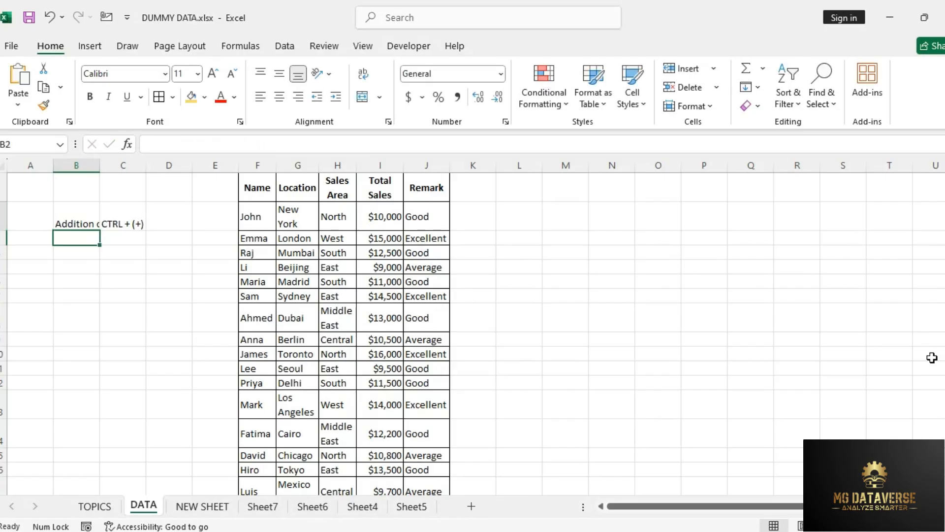
# Step: AutoFit the widths of columns B and C to the contents of B2:C2
pyautogui.press('Up')
pyautogui.hotkey('shift', 'Right')
pyautogui.press('alt')
pyautogui.press('h')
pyautogui.press('o')
pyautogui.press('i')
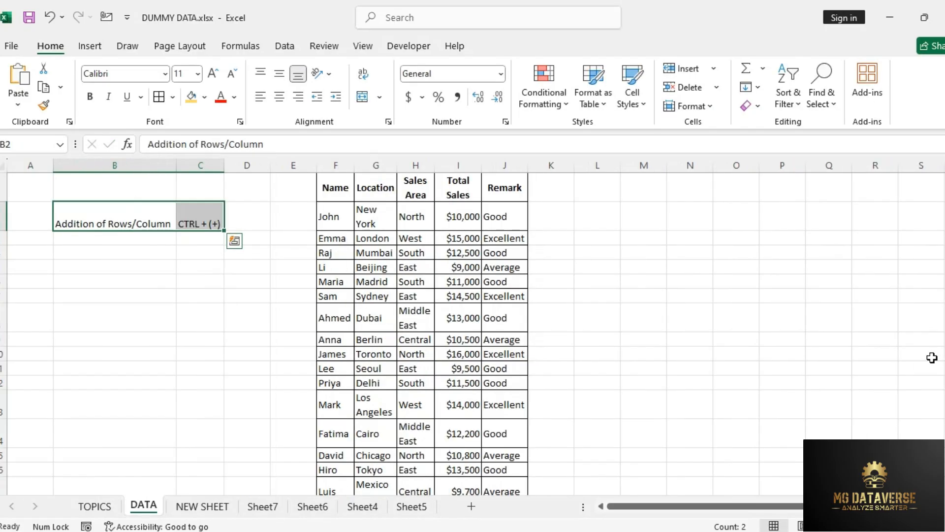
# Step: Fill the B2 label down into B3 and change its first word so it reads "DELETE of Rows/Column"
pyautogui.press('Down')
pyautogui.hotkey('ctrl', 'd')
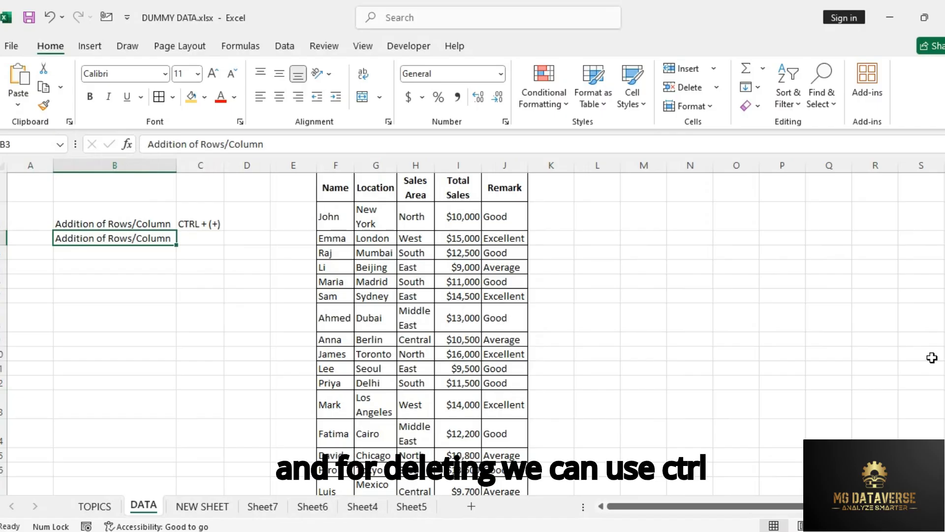
pyautogui.press('F2')
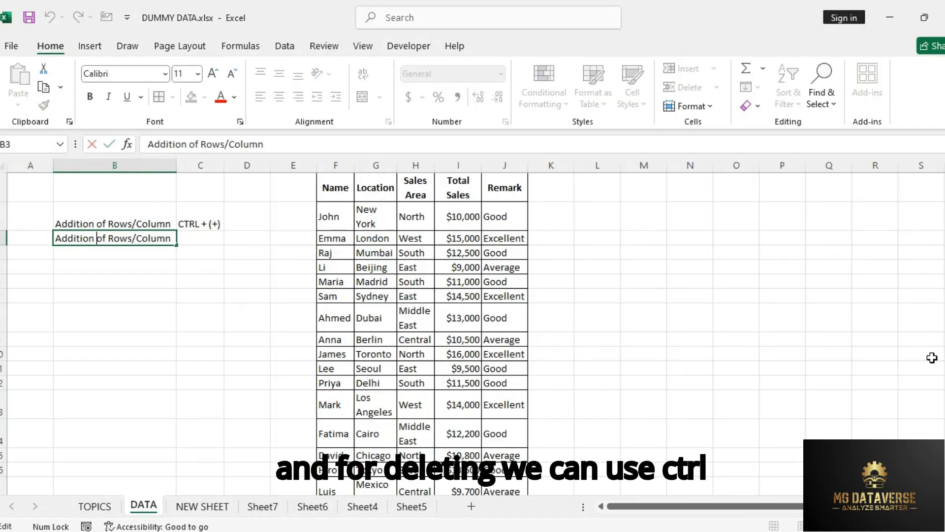
pyautogui.press('Home')
pyautogui.hotkey('ctrl', 'shift', 'Right')
pyautogui.write('DELETE')
pyautogui.hotkey('ctrl', 'Right')
pyautogui.press('Right')
pyautogui.press('Right')
pyautogui.press('Right')
# Step: Fill the C2 shortcut down into C3 and change it to "CTRL + (-)"
pyautogui.press('Tab')
pyautogui.hotkey('ctrl', 'd')
pyautogui.press('F2')
pyautogui.press('Left')
pyautogui.press('Left')
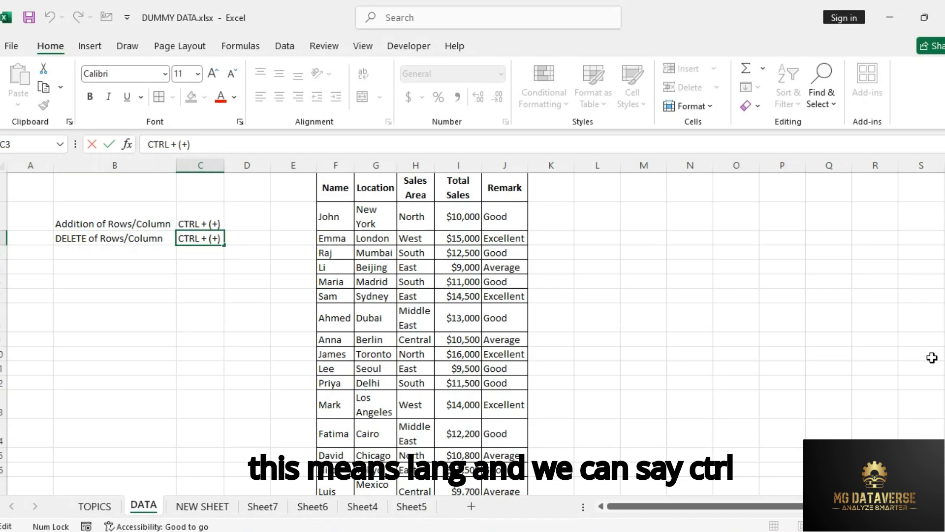
pyautogui.press('Delete')
pyautogui.write('-')
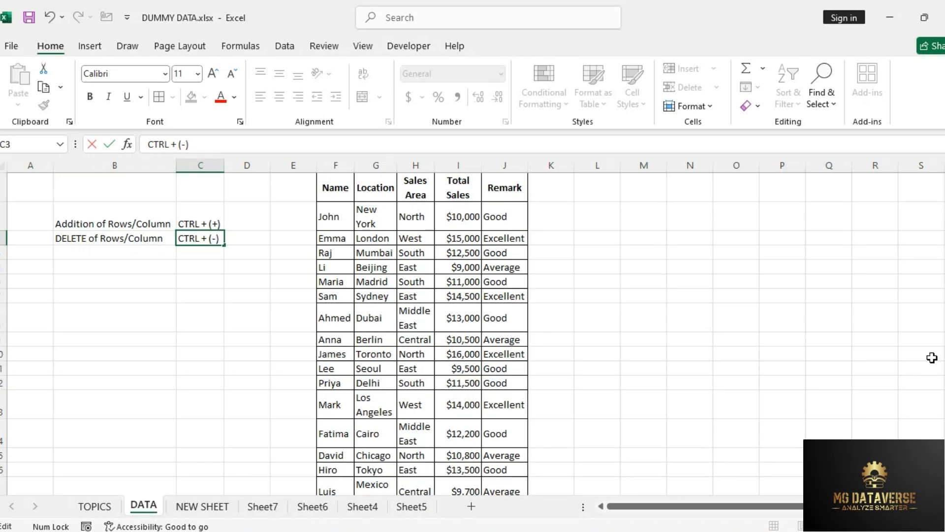
pyautogui.press('Return')
# Step: Highlight the two shortcut notes in B2:C3 for review and release the selection
pyautogui.press('Up')
pyautogui.press('Up')
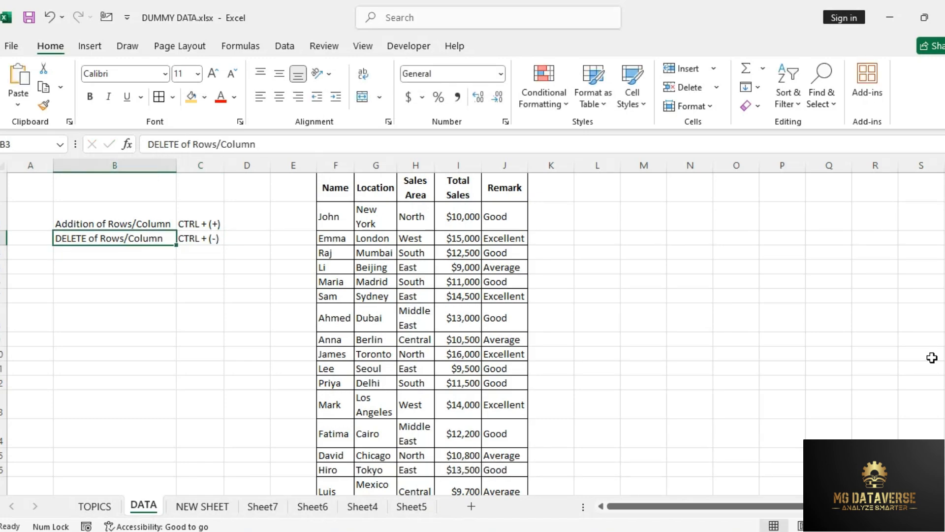
pyautogui.hotkey('shift', 'Right')
pyautogui.hotkey('shift', 'Down')
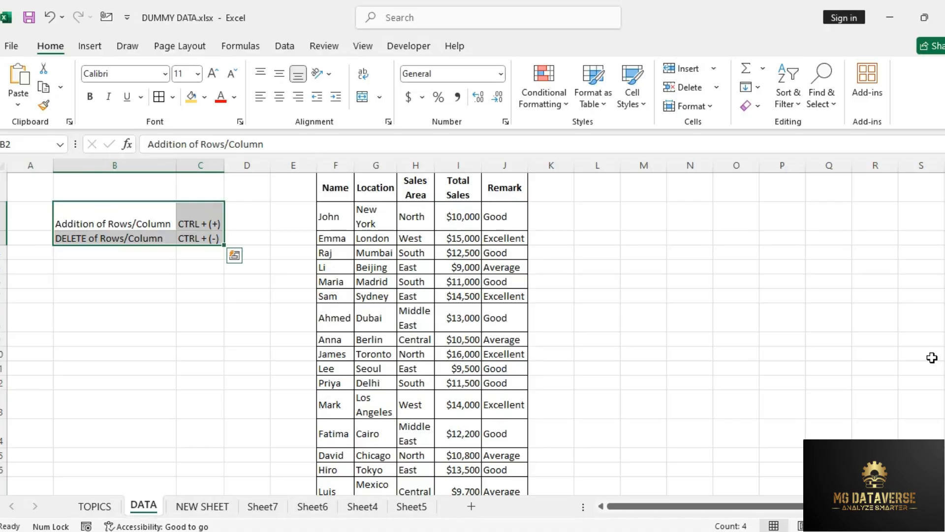
pyautogui.press('Up')
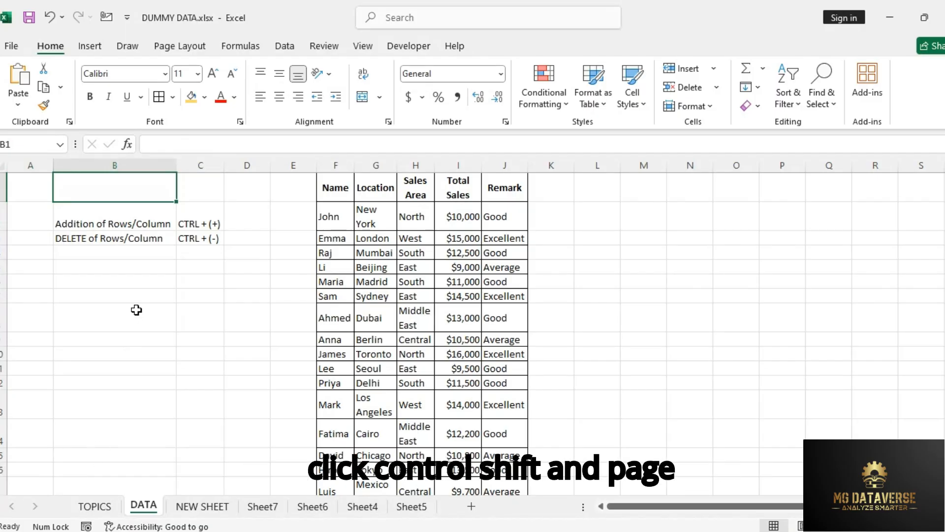
# Step: On the TOPICS sheet, mark ADD/REMOVE ROWS AND COLUMNS as DONE and move on to the SHORTCUT FOR FILTERS row
pyautogui.hotkey('ctrl', 'pageup')
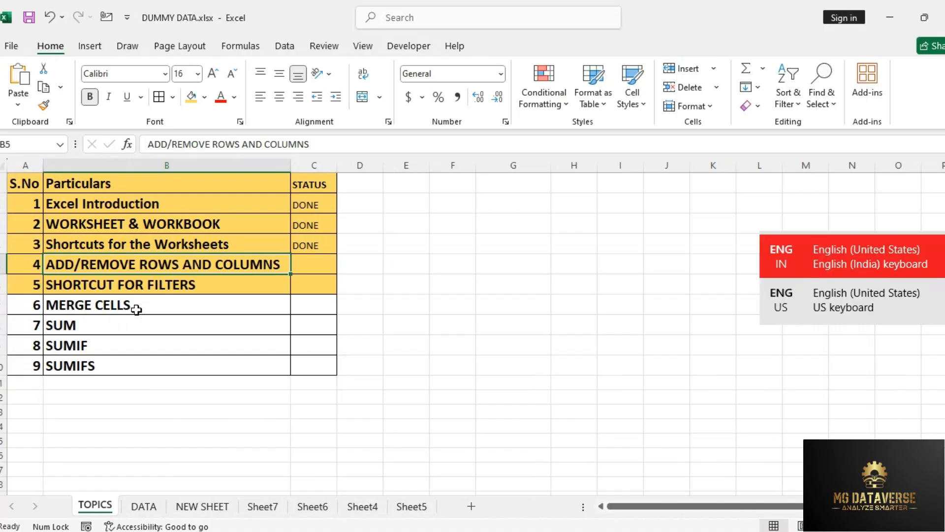
pyautogui.press('Right')
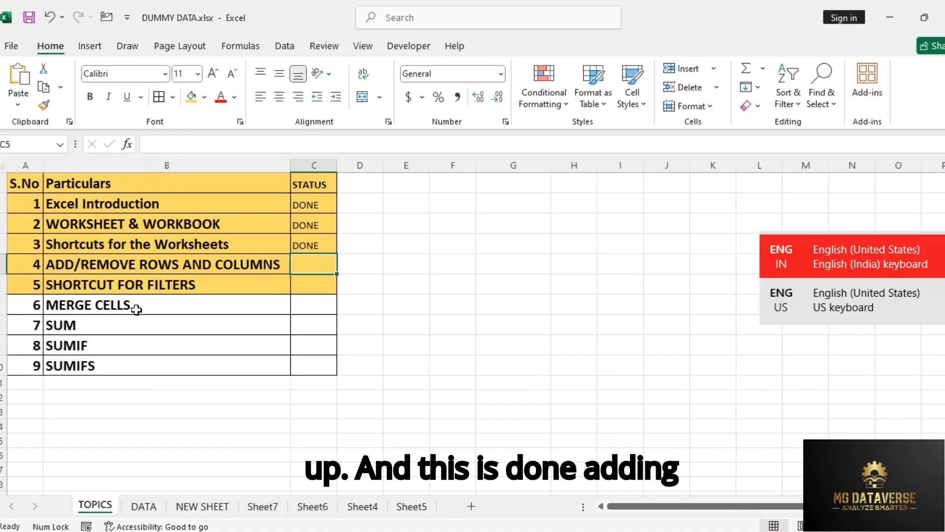
pyautogui.hotkey('ctrl', 'd')
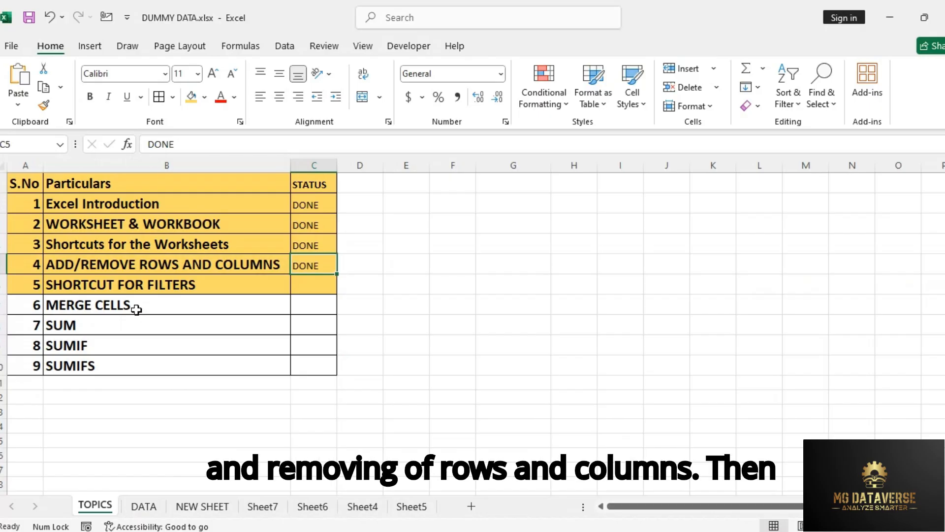
pyautogui.press('Down')
pyautogui.press('Left')
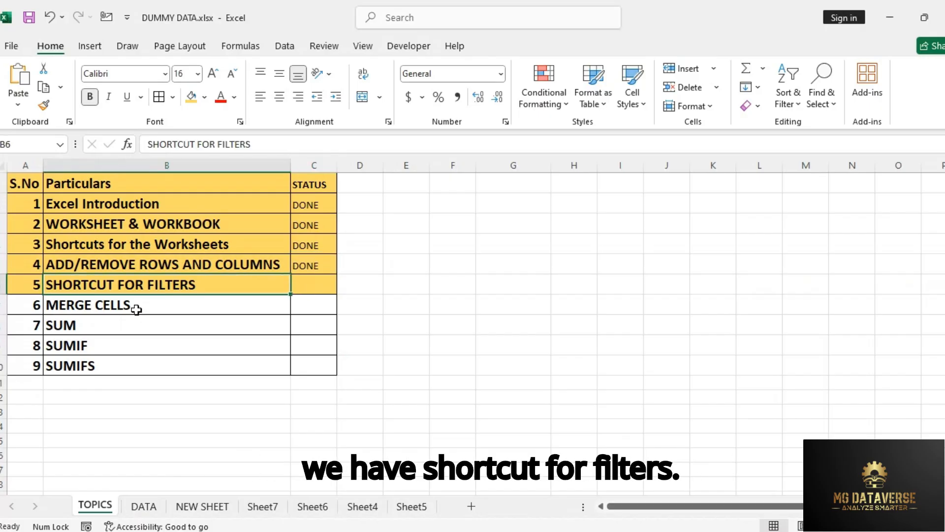
pyautogui.press('Right')
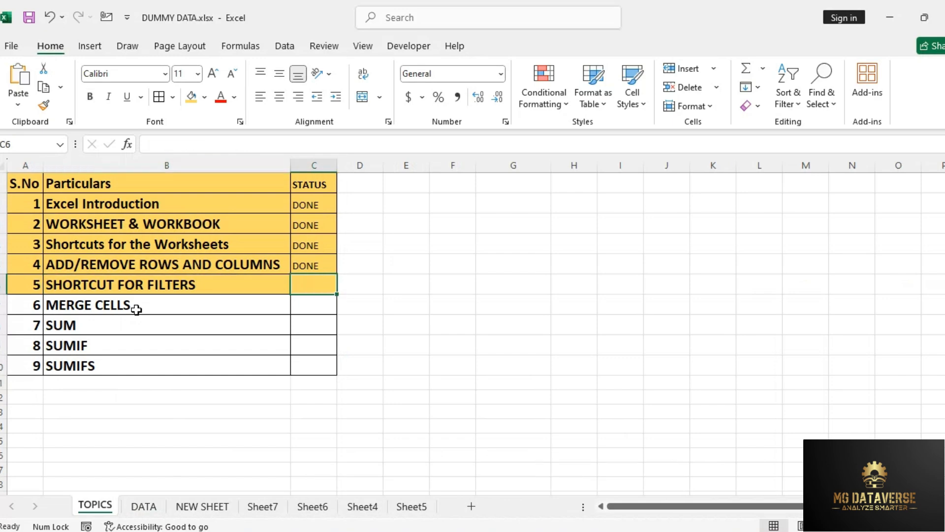
# Step: On the DATA sheet, turn on filtering for the table headings starting from the Name heading in F1
pyautogui.hotkey('ctrl', 'pagedown')
pyautogui.press('Right')
pyautogui.press('Right')
pyautogui.press('Right')
pyautogui.press('Right')
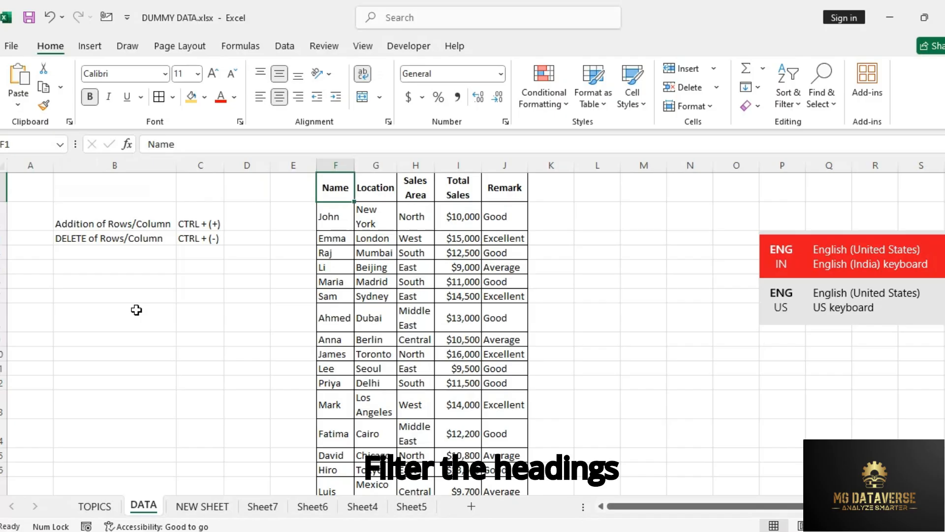
pyautogui.hotkey('shift', 'Right')
pyautogui.hotkey('shift', 'Right')
pyautogui.hotkey('shift', 'Right')
pyautogui.hotkey('shift', 'Right')
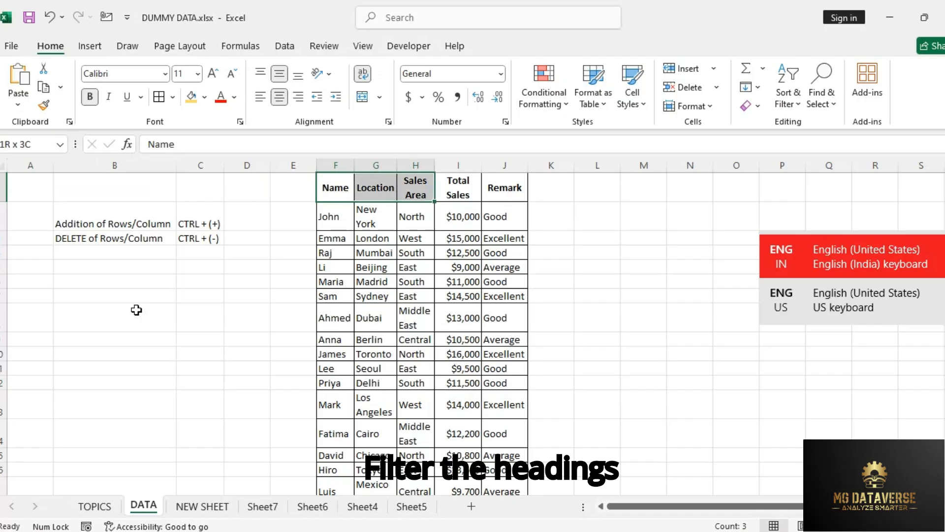
pyautogui.hotkey('shift', 'Left')
pyautogui.hotkey('shift', 'Left')
pyautogui.hotkey('shift', 'Left')
pyautogui.hotkey('shift', 'Left')
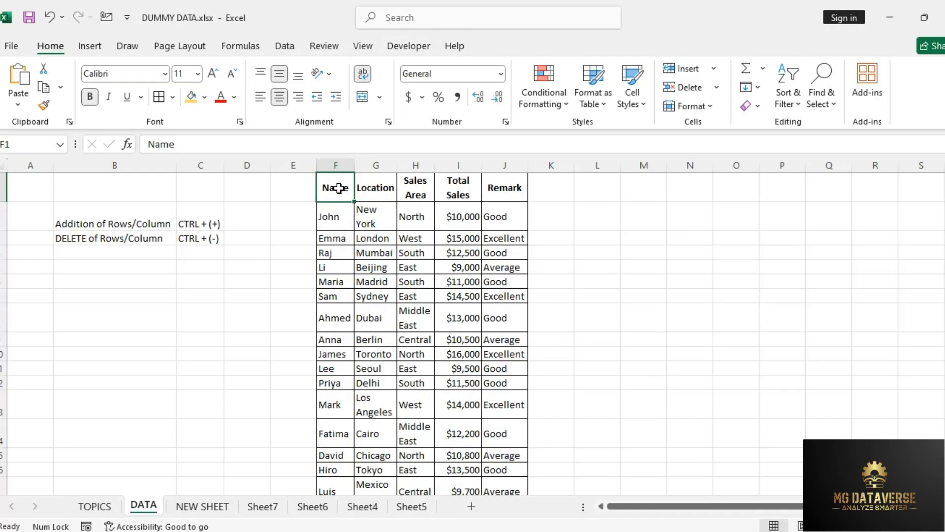
pyautogui.click(285, 46)
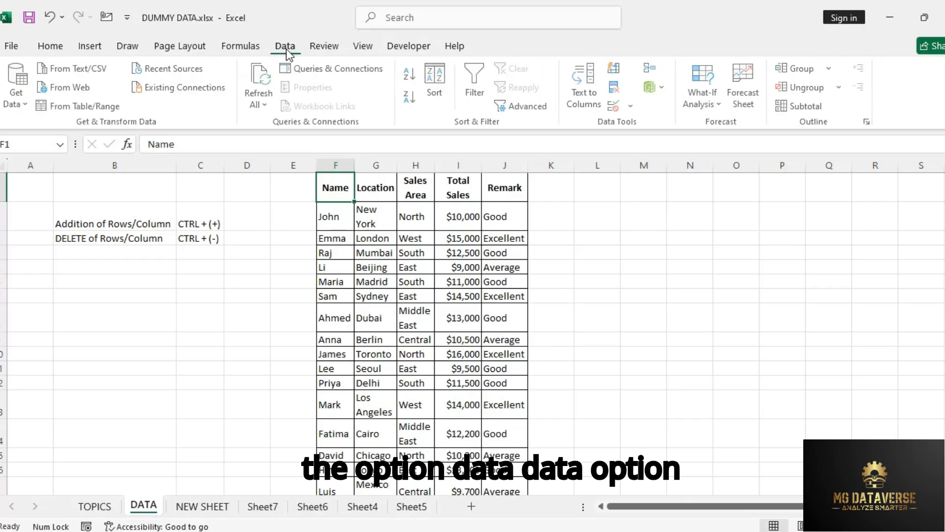
pyautogui.click(476, 91)
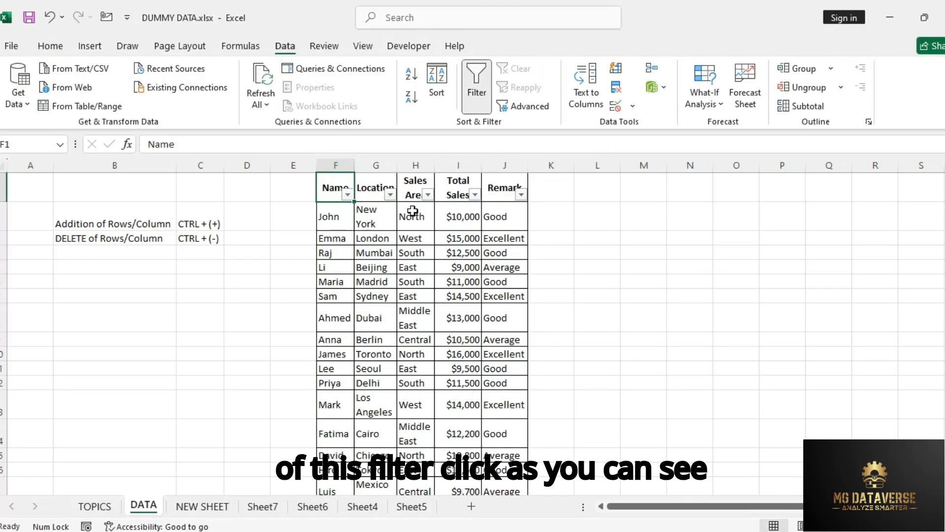
pyautogui.click(372, 253)
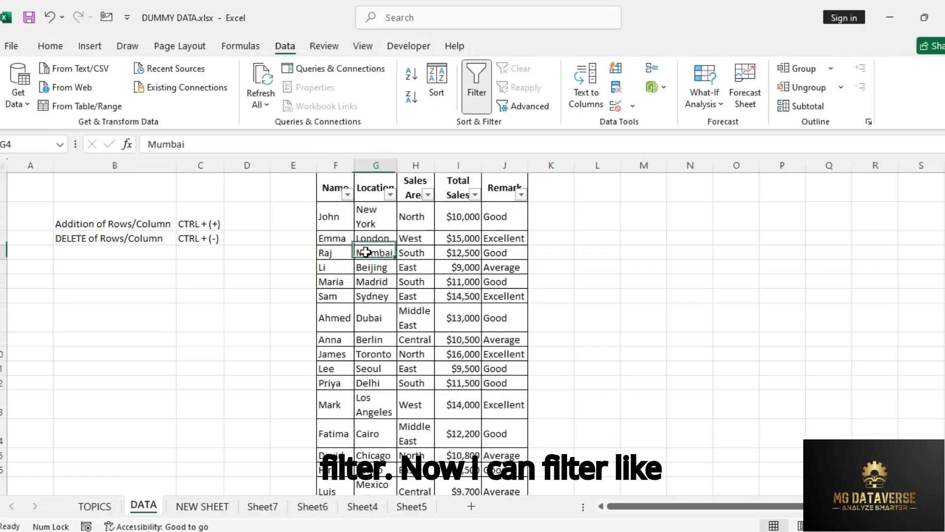
# Step: Filter the Location column to Chicago only, and bring back all locations
pyautogui.click(390, 194)
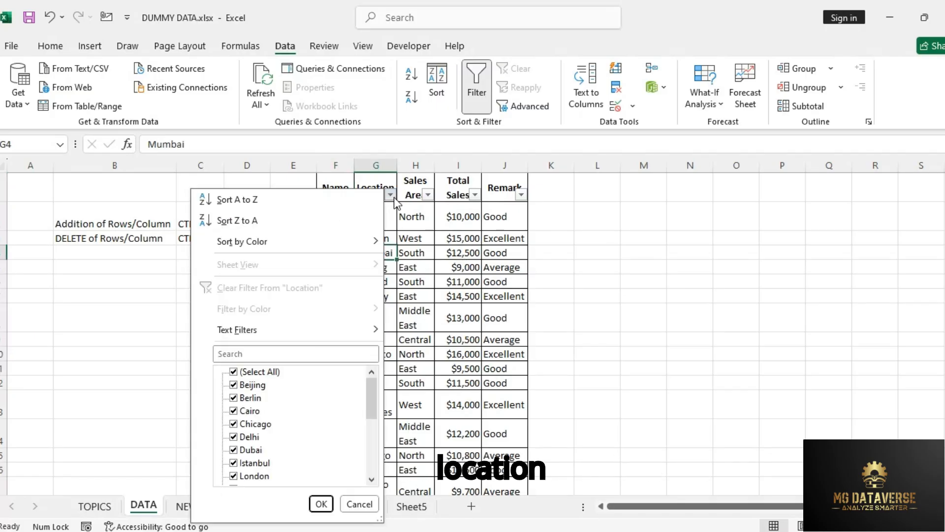
pyautogui.click(234, 373)
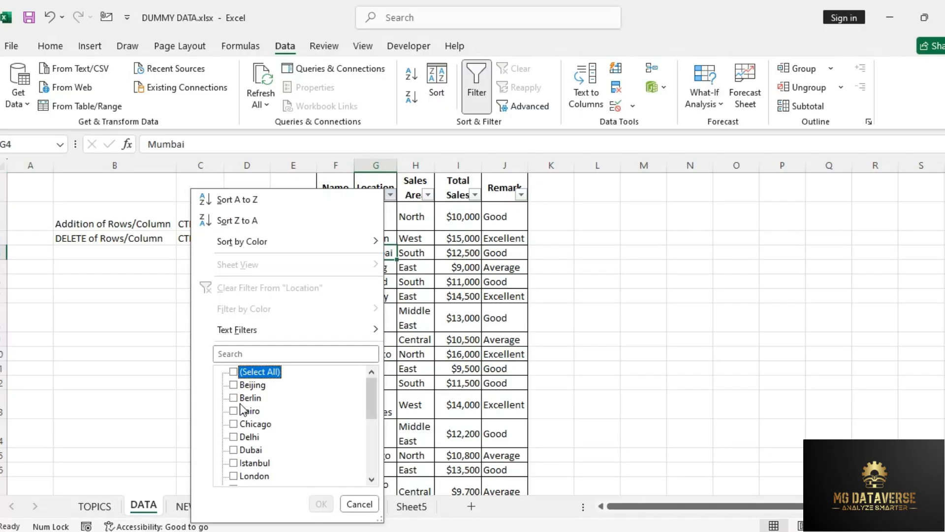
pyautogui.click(235, 424)
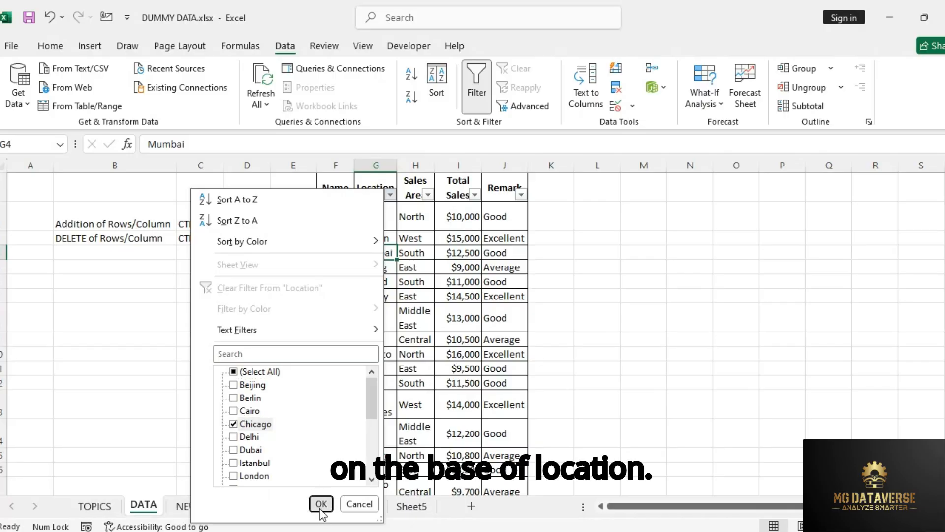
pyautogui.click(321, 504)
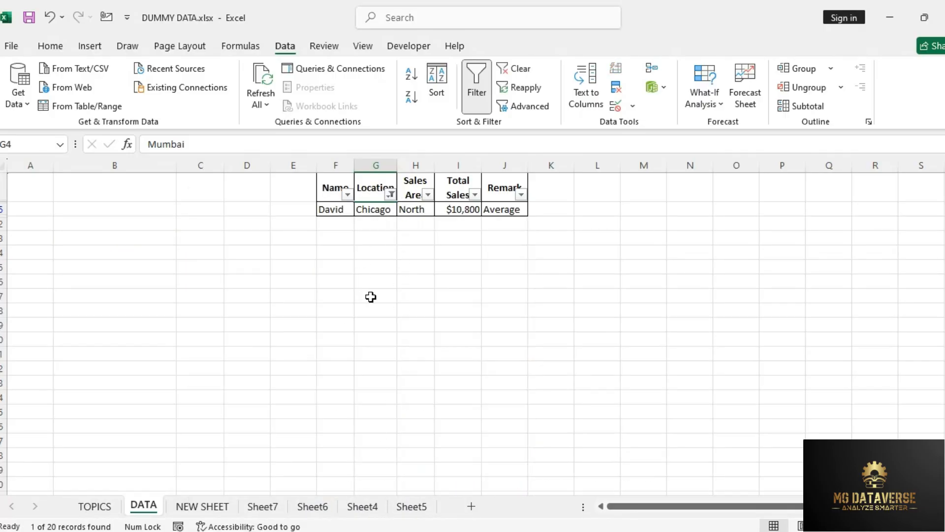
pyautogui.click(391, 194)
pyautogui.click(254, 373)
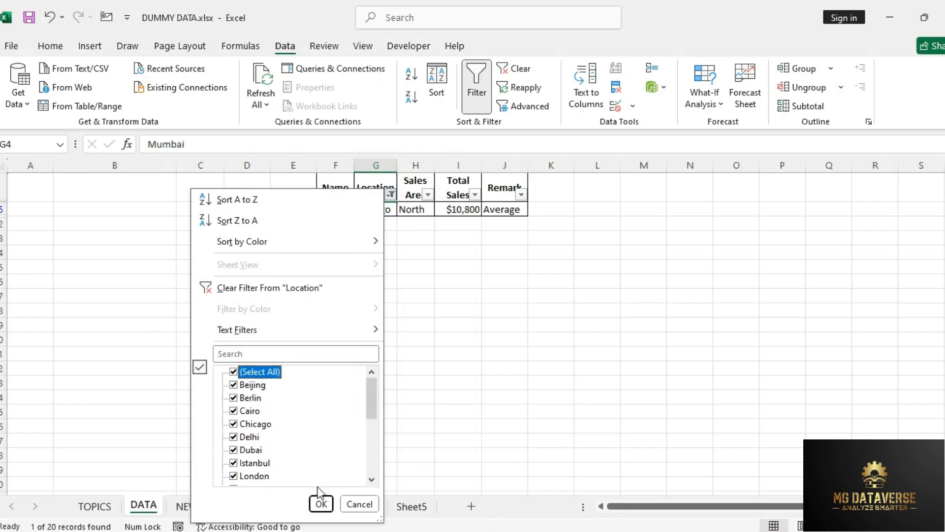
pyautogui.click(321, 504)
pyautogui.click(405, 308)
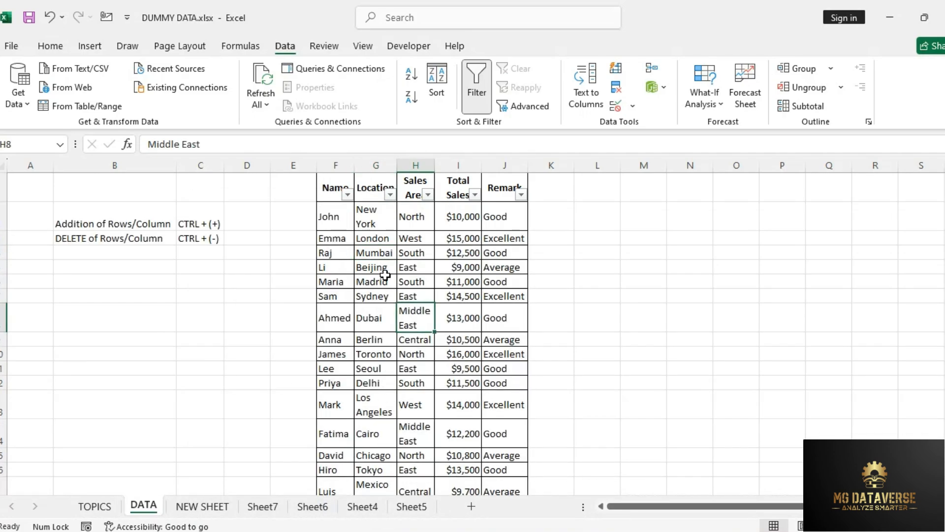
# Step: Copy New York from G2 into the Location cells G11 and G16
pyautogui.click(374, 221)
pyautogui.hotkey('ctrl', 'c')
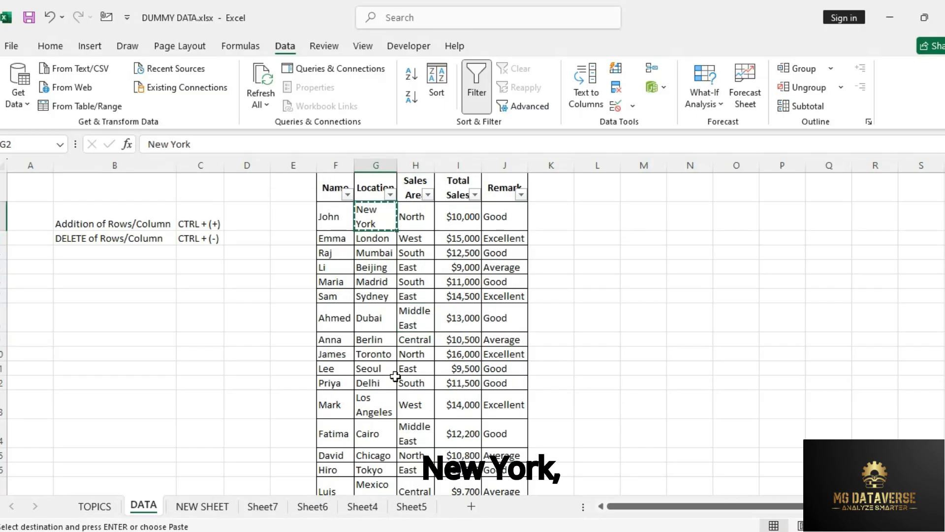
pyautogui.click(379, 368)
pyautogui.hotkey('ctrl', 'v')
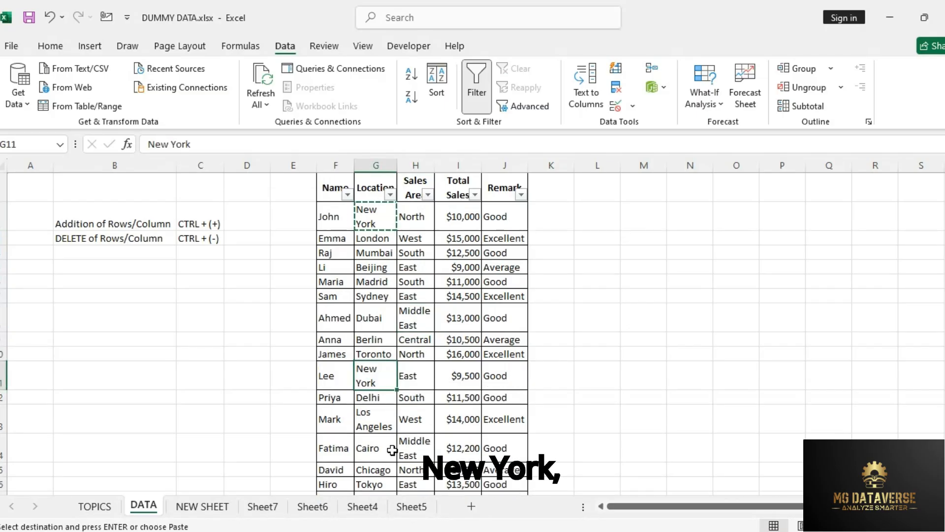
pyautogui.click(386, 481)
pyautogui.hotkey('ctrl', 'v')
pyautogui.click(414, 446)
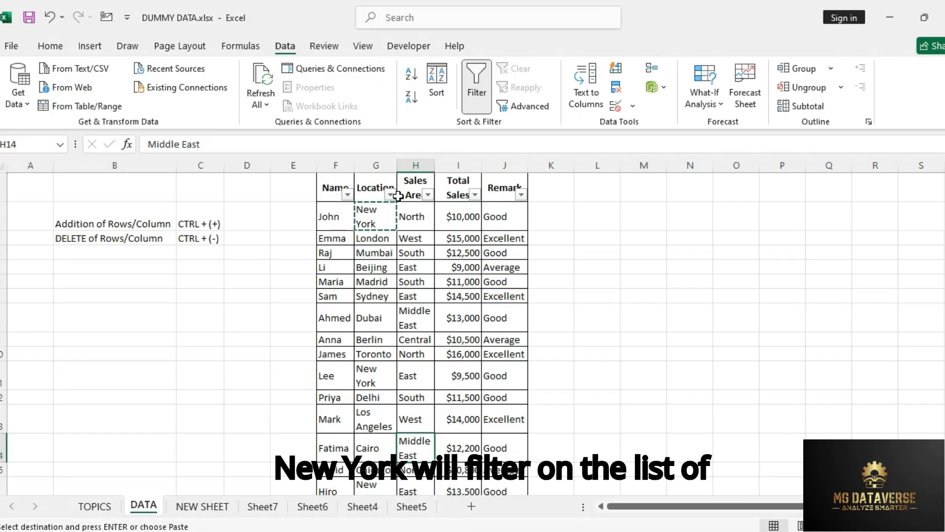
# Step: Filter the Location column to New York by searching its filter list for "new"
pyautogui.click(390, 194)
pyautogui.click(293, 355)
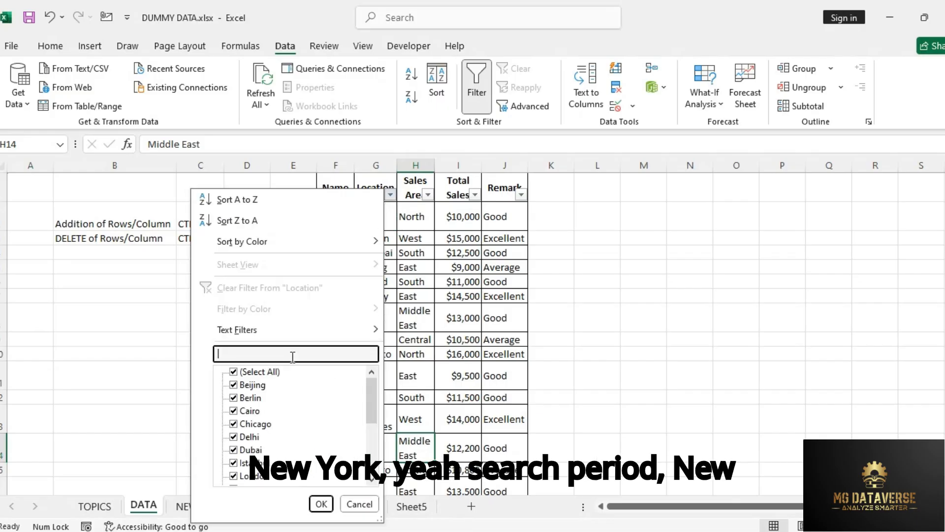
pyautogui.write('new')
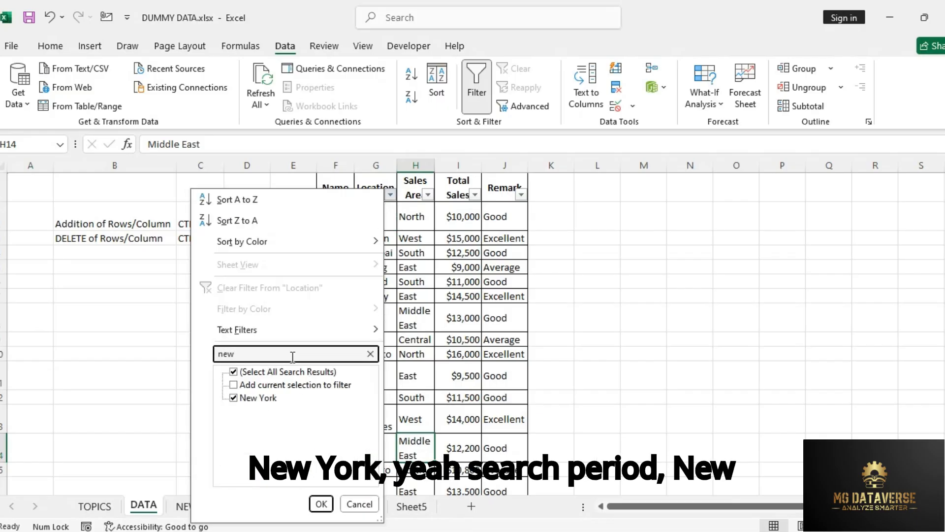
pyautogui.press('Return')
pyautogui.press('Down')
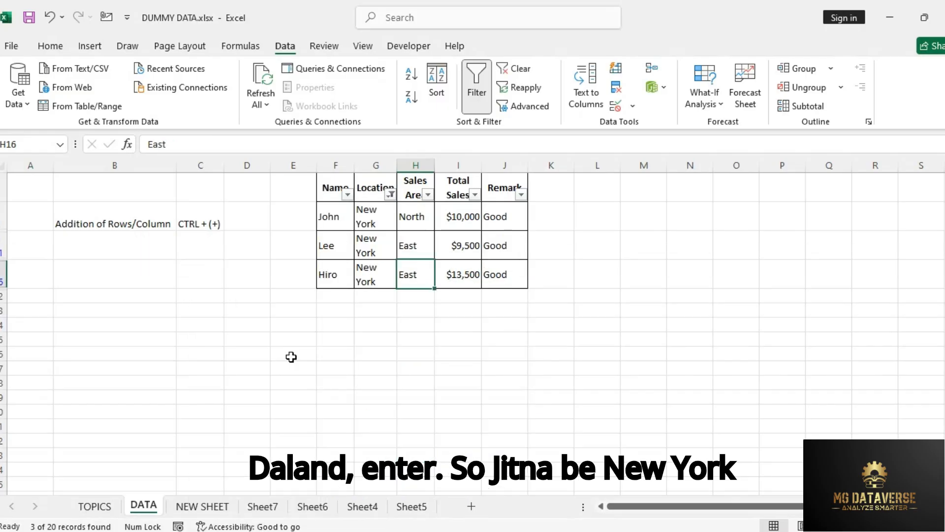
# Step: Highlight the filtered Location cells below the heading for review and return to the Location heading
pyautogui.press('Up')
pyautogui.press('Left')
pyautogui.press('Up')
pyautogui.press('Up')
pyautogui.press('Down')
pyautogui.hotkey('shift', 'Down')
pyautogui.hotkey('shift', 'Down')
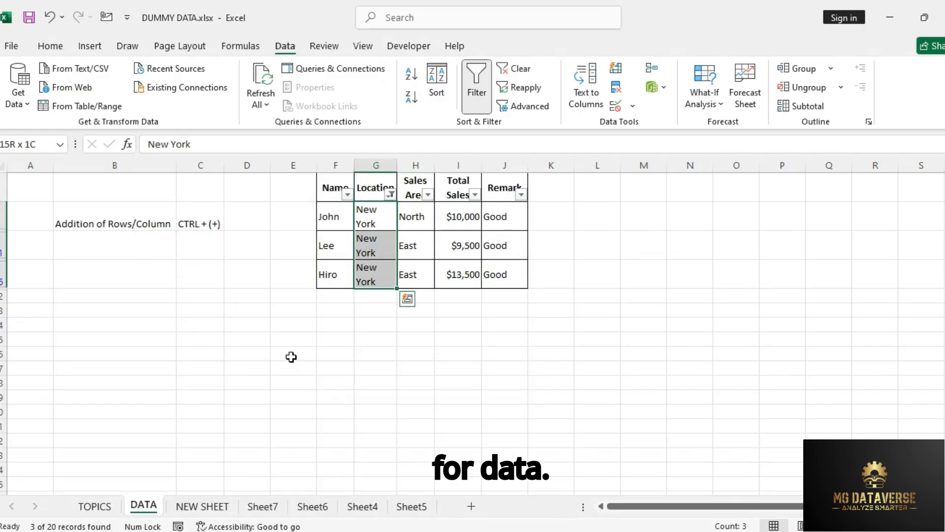
pyautogui.press('Up')
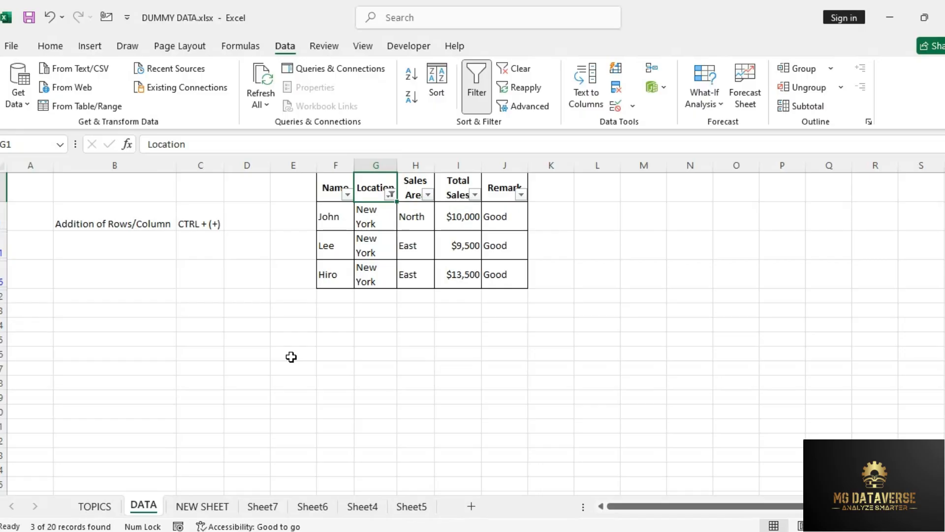
# Step: Reselect all locations in the Location filter to show every row of the table
pyautogui.click(391, 195)
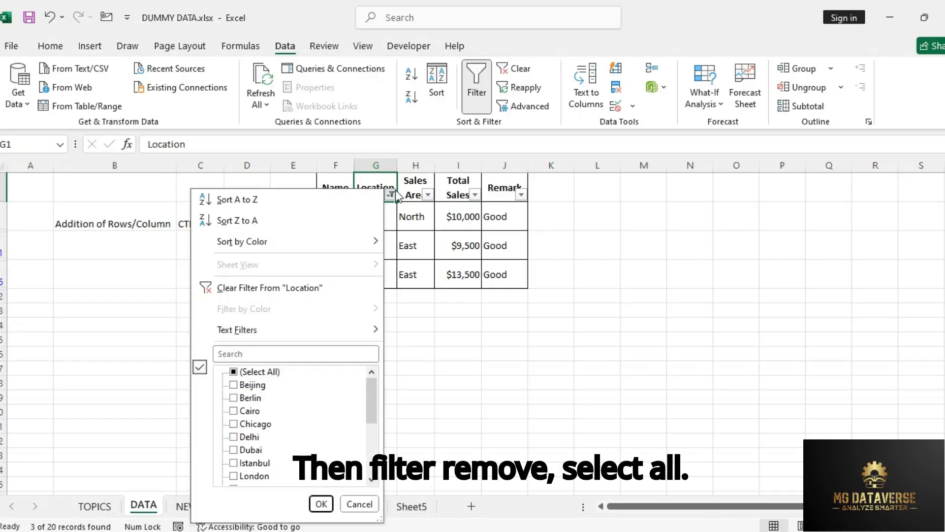
pyautogui.click(245, 375)
pyautogui.click(319, 503)
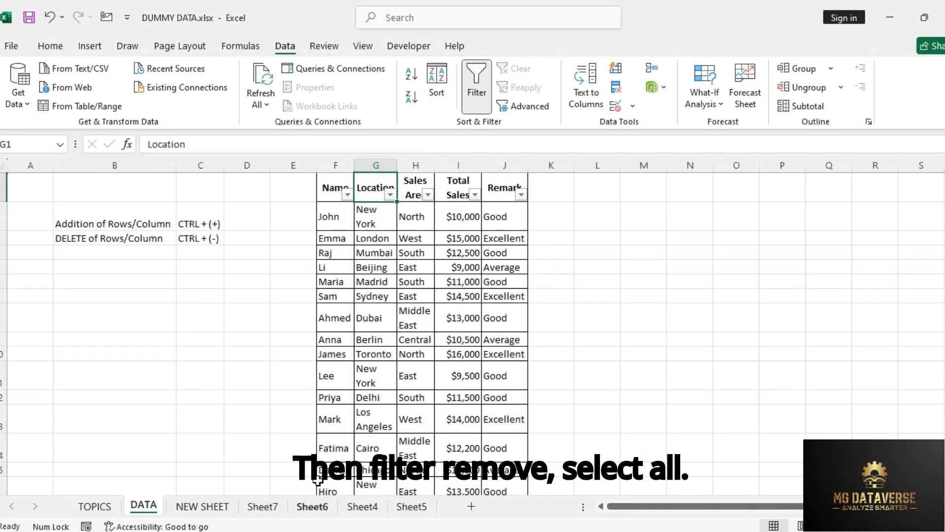
pyautogui.click(504, 239)
# Step: Turn off filtering for the sales table from the Sales Area heading
pyautogui.click(416, 183)
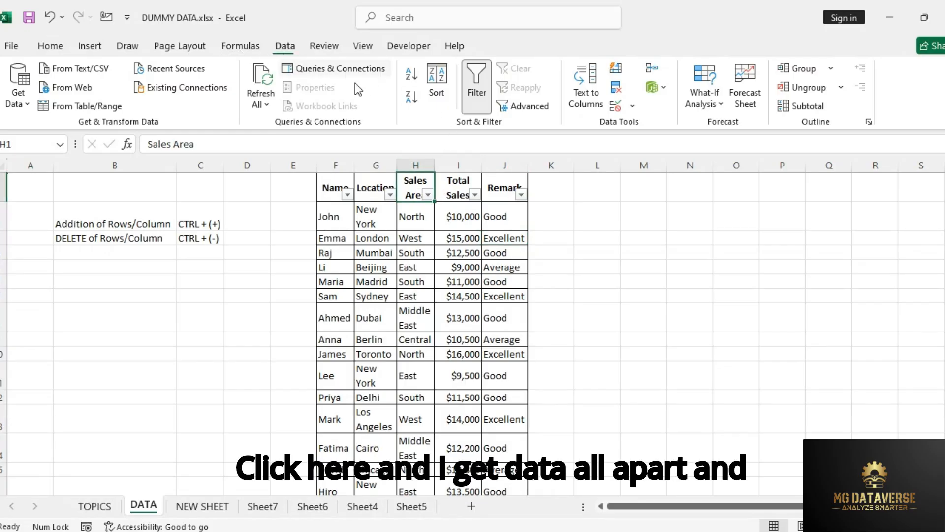
pyautogui.click(476, 94)
pyautogui.click(466, 253)
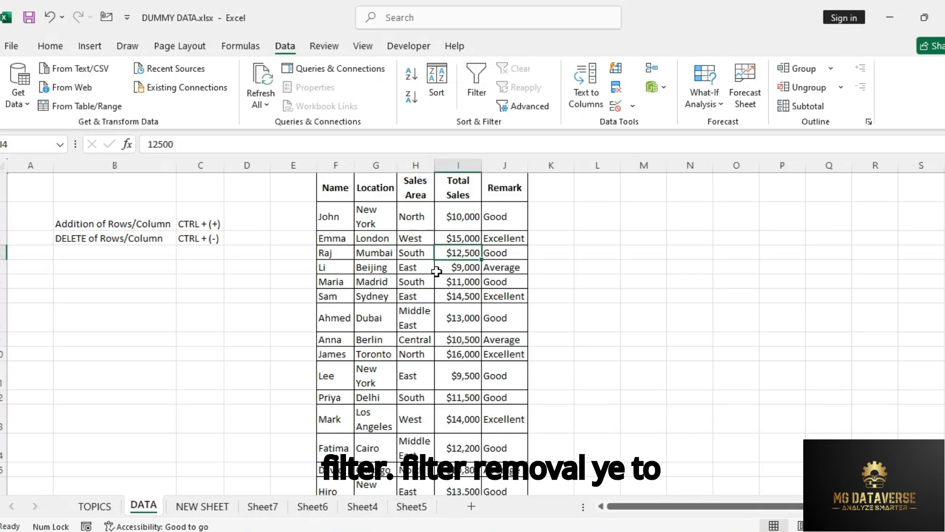
pyautogui.click(479, 238)
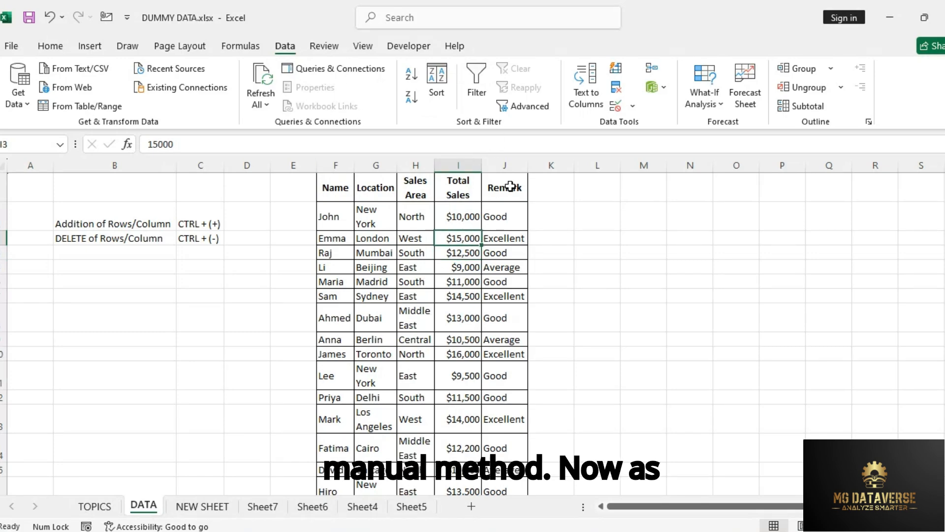
# Step: Widen column H so the Sales Area heading fits on one line, and turn on header filtering from Total Sales
pyautogui.click(458, 187)
pyautogui.moveTo(435, 170); pyautogui.dragTo(452, 173)
pyautogui.hotkey('alt', 'a')
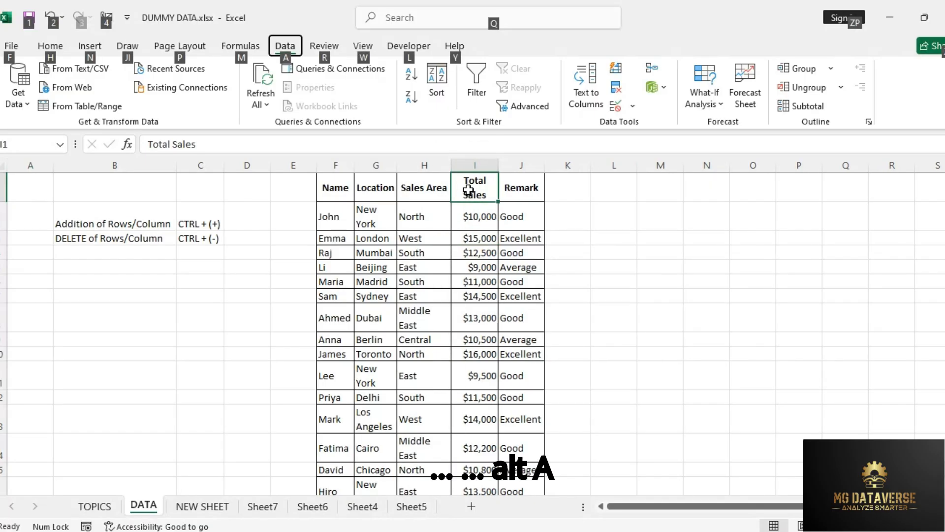
pyautogui.press('t')
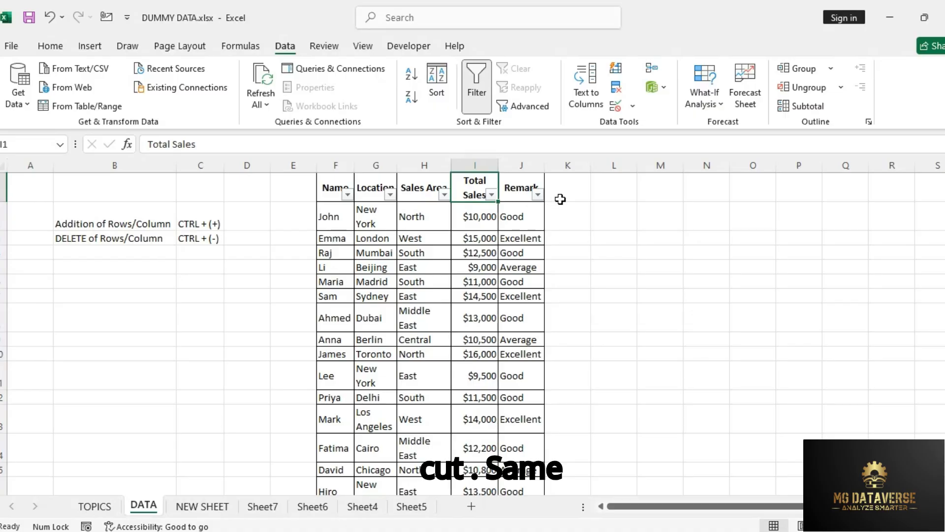
# Step: Turn off the header filters, and switch them on and off once more from the Remark heading in J1
pyautogui.hotkey('alt', 'a')
pyautogui.press('t')
pyautogui.press('Right')
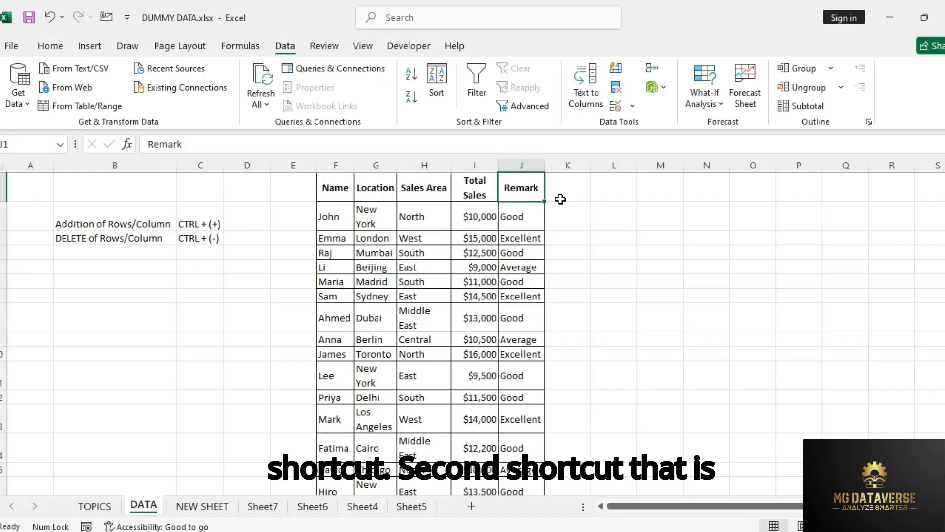
pyautogui.hotkey('ctrl', 'shift', 'l')
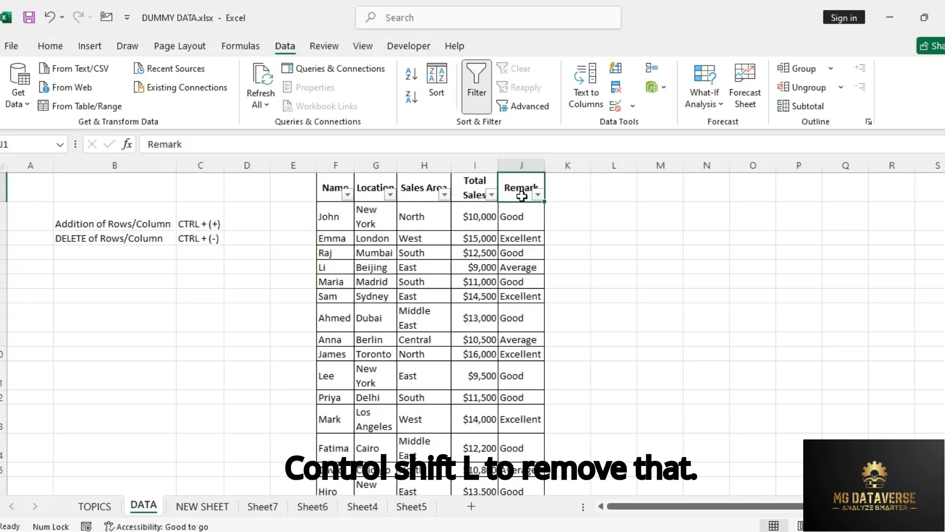
pyautogui.hotkey('ctrl', 'shift', 'l')
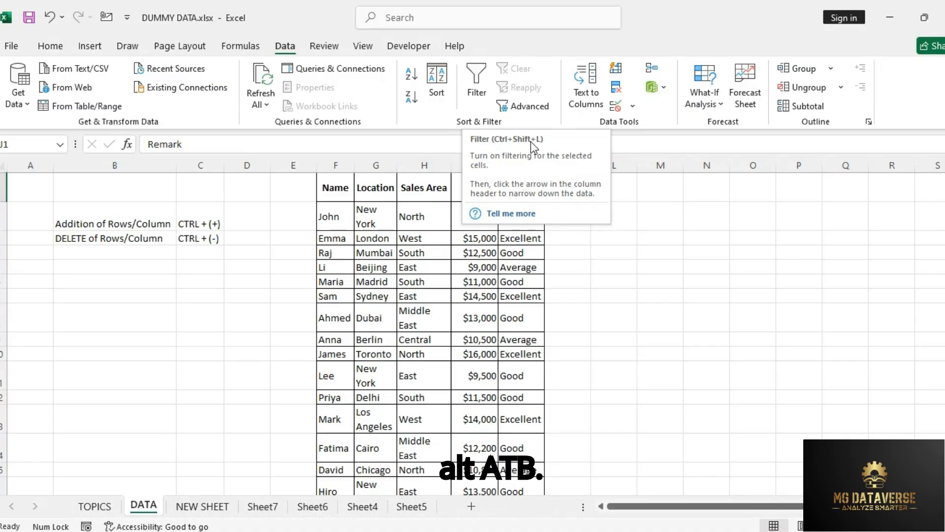
# Step: Mark the SHORTCUT FOR FILTERS topic as Done in the STATUS column of the TOPICS sheet
pyautogui.click(486, 249)
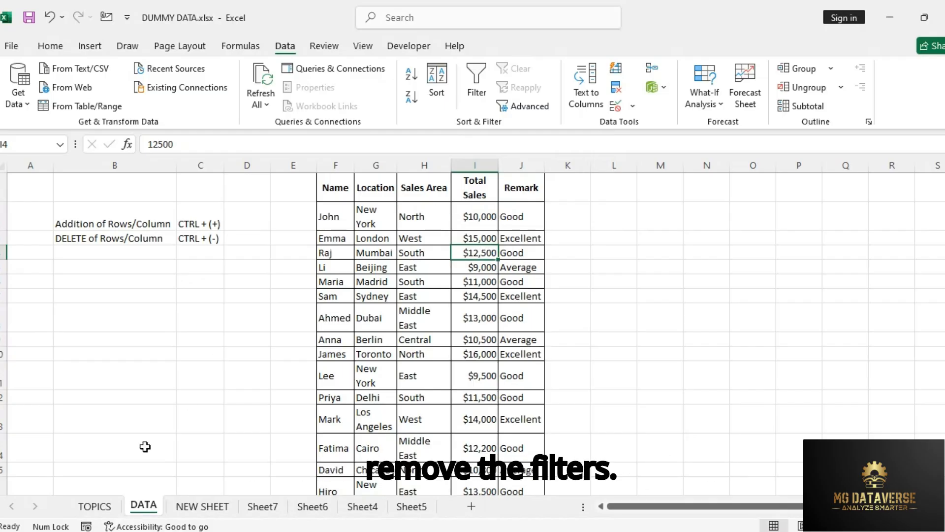
pyautogui.click(99, 508)
pyautogui.click(167, 400)
pyautogui.click(308, 284)
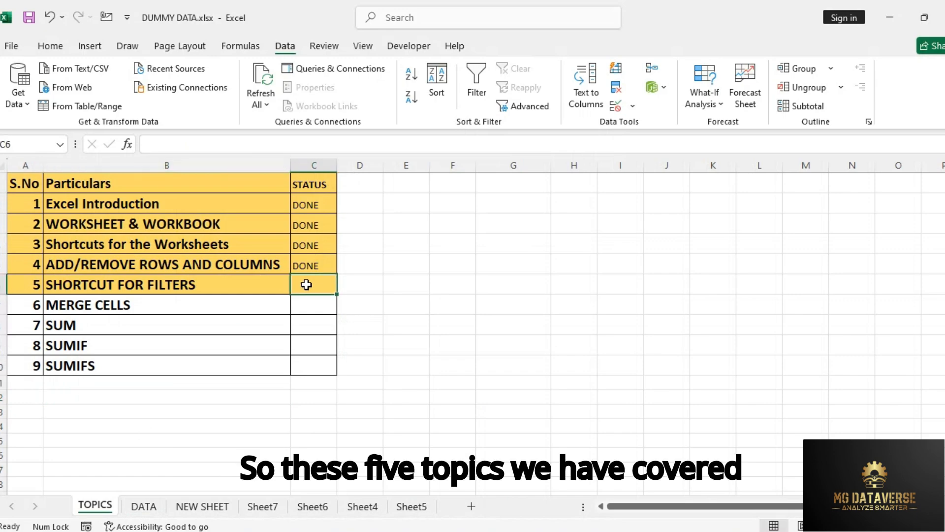
pyautogui.write('DoNEne')
pyautogui.press('Return')
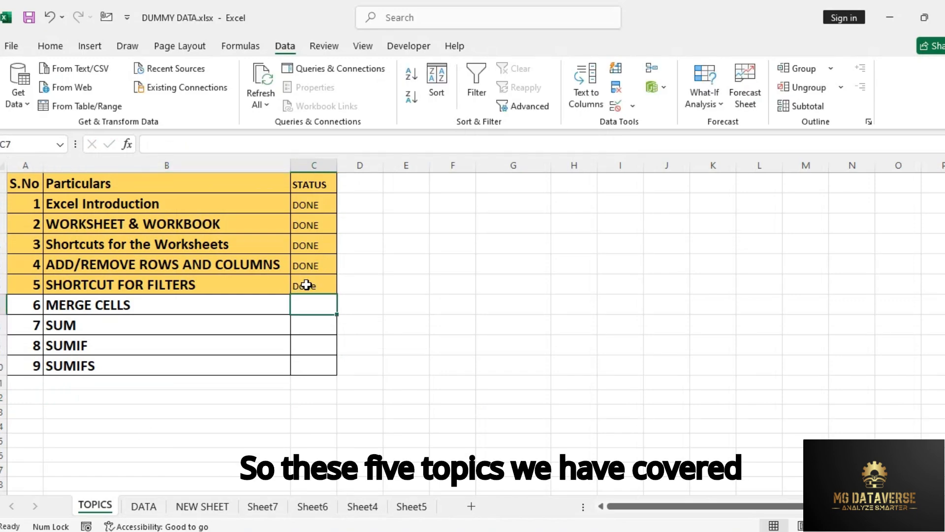
# Step: Insert blank cells above the table headings in F1:J1 of the DATA sheet, shifting the existing cells down
pyautogui.click(92, 302)
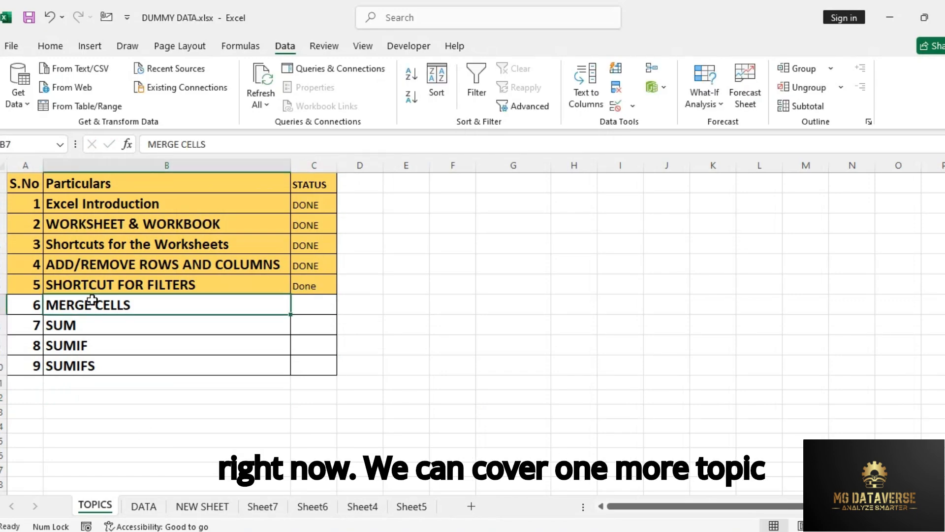
pyautogui.click(148, 511)
pyautogui.click(327, 253)
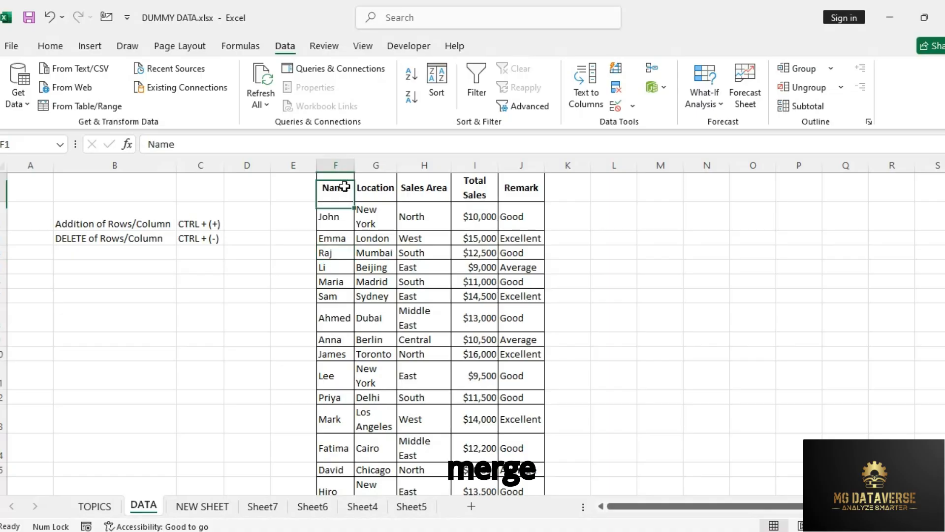
pyautogui.moveTo(340, 187); pyautogui.dragTo(515, 181)
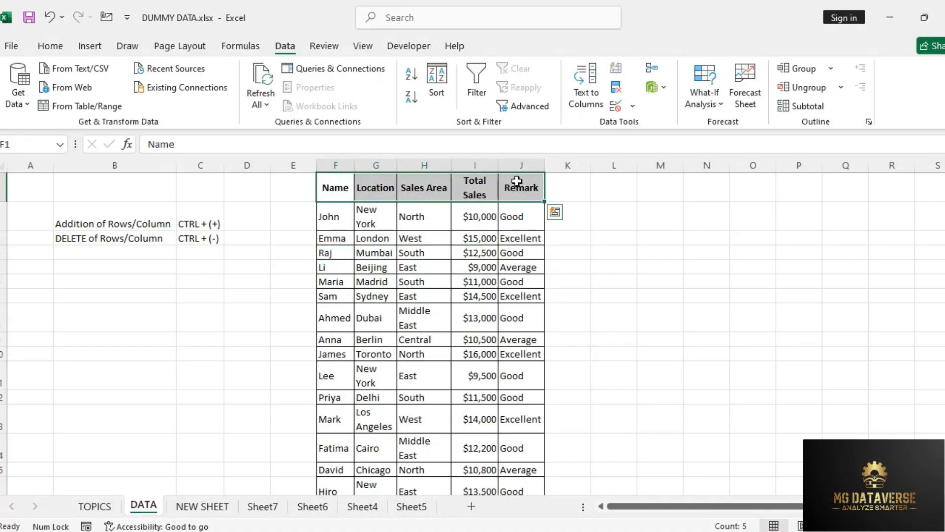
pyautogui.hotkey('ctrl', 'q')
pyautogui.press('Escape')
pyautogui.hotkey('ctrl', 'shift', '+')
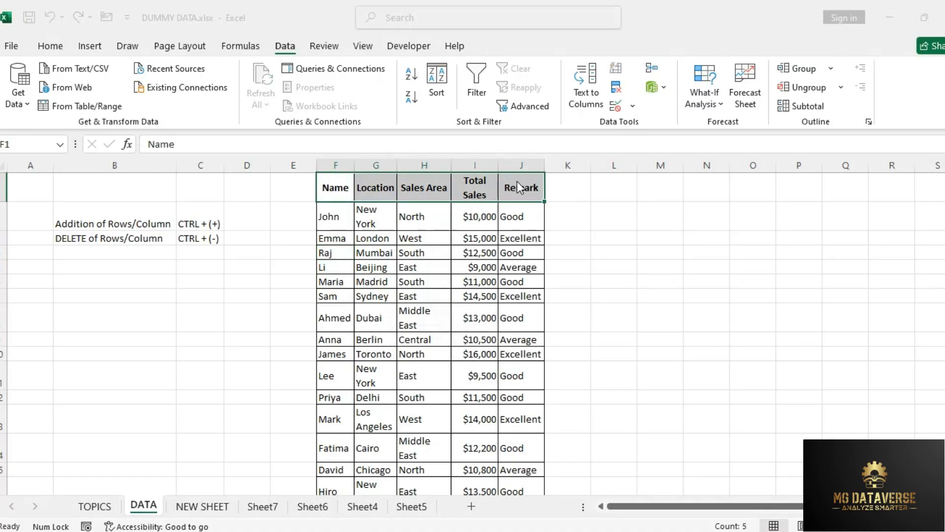
pyautogui.press('Down')
pyautogui.press('Return')
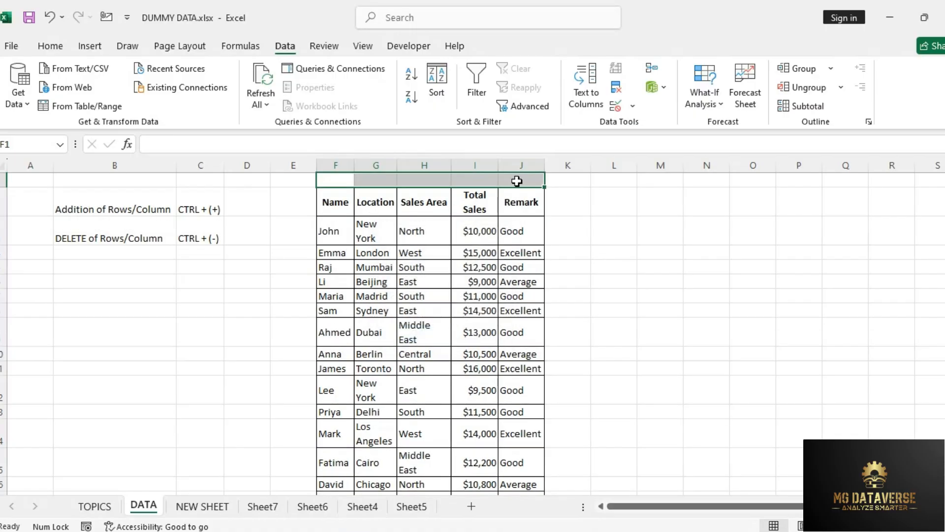
# Step: Enter the title SALES DATA in F1 and widen column F to fit it
pyautogui.click(339, 180)
pyautogui.write('S')
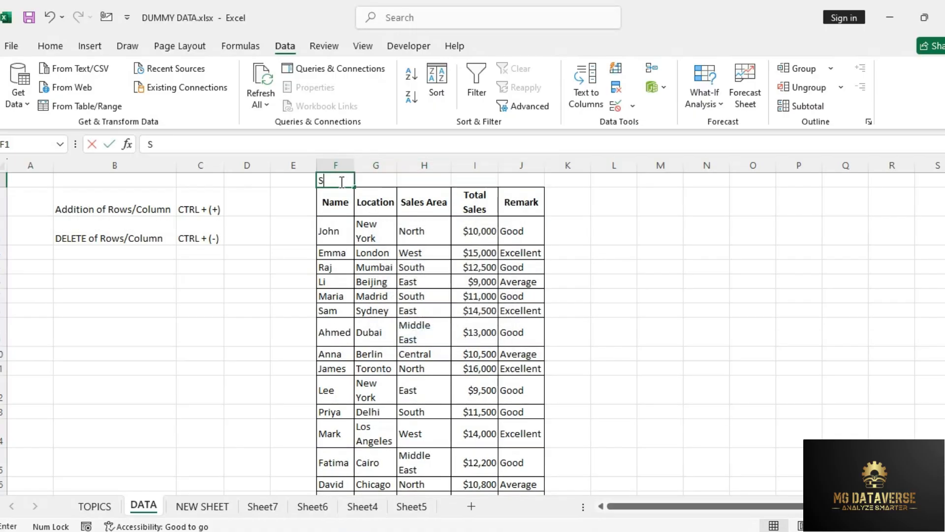
pyautogui.write('ALES DATA')
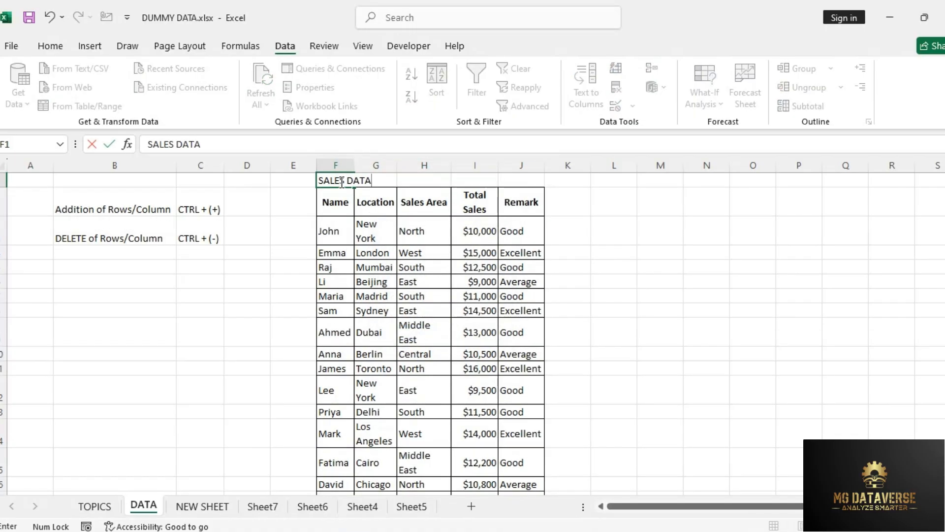
pyautogui.press('Return')
pyautogui.click(345, 253)
pyautogui.doubleClick(354, 165)
pyautogui.click(363, 221)
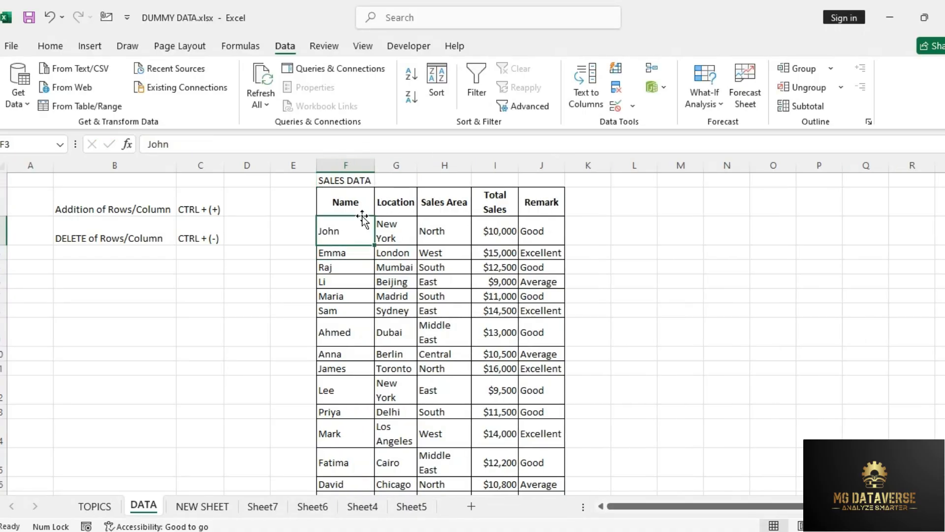
# Step: Merge and center the SALES DATA title across F1:J1
pyautogui.click(358, 182)
pyautogui.moveTo(342, 181); pyautogui.dragTo(536, 178)
pyautogui.click(516, 280)
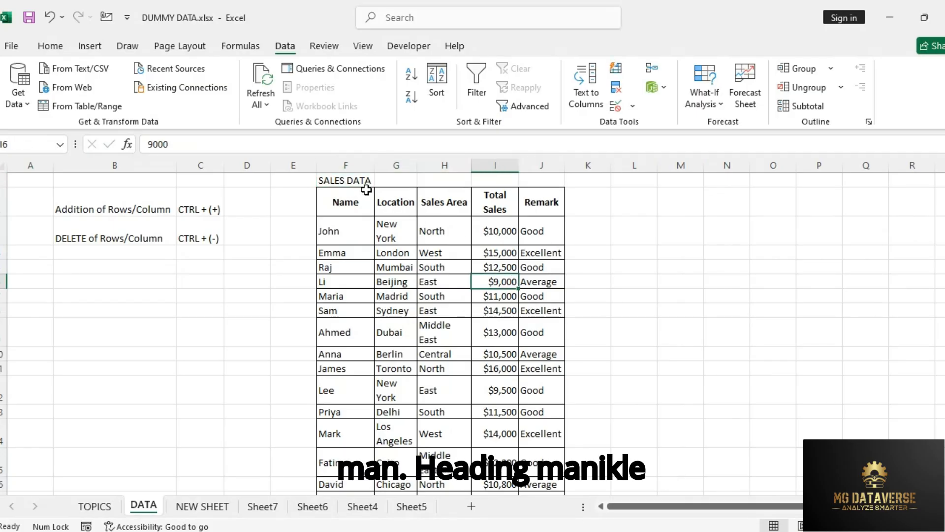
pyautogui.moveTo(358, 181); pyautogui.dragTo(537, 179)
pyautogui.click(345, 229)
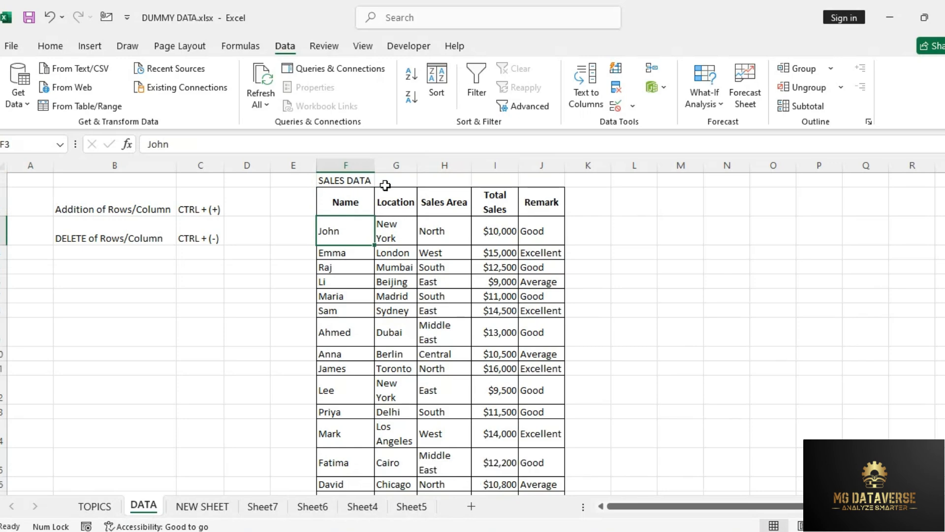
pyautogui.moveTo(340, 180); pyautogui.dragTo(534, 181)
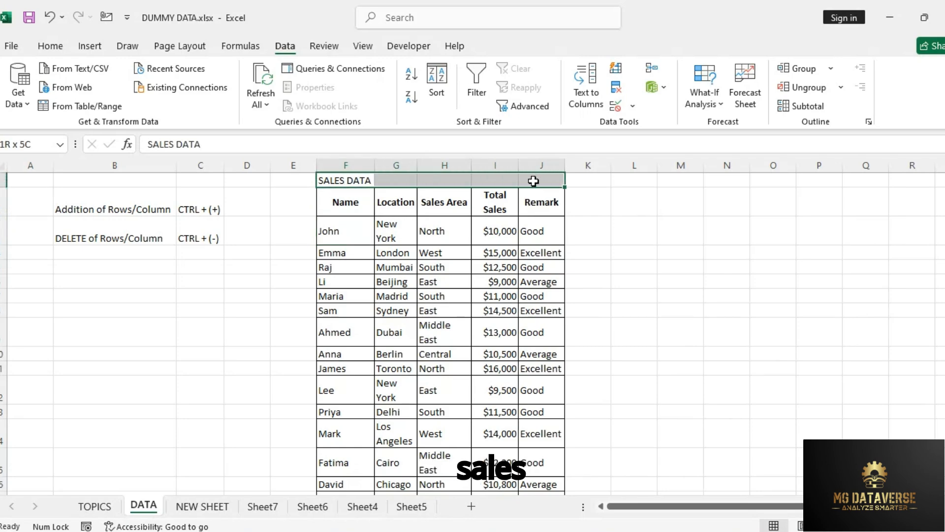
pyautogui.click(49, 51)
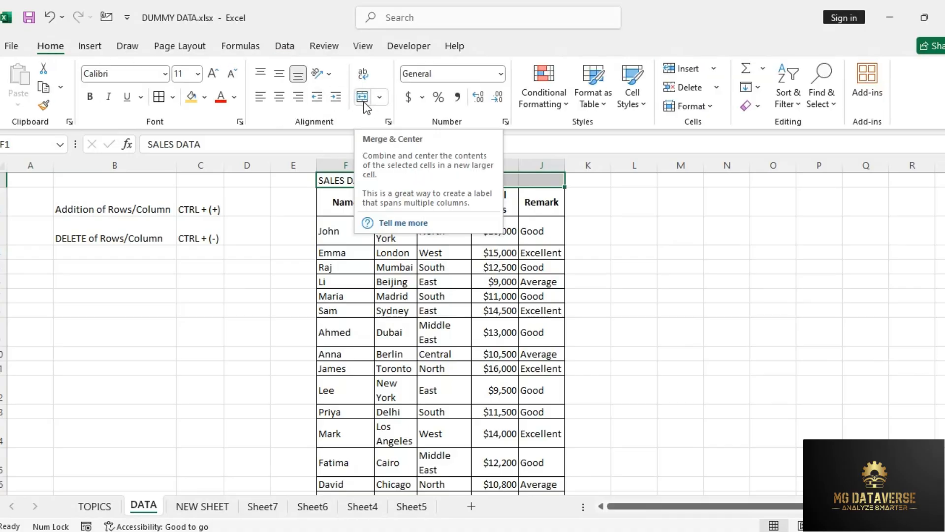
pyautogui.click(380, 96)
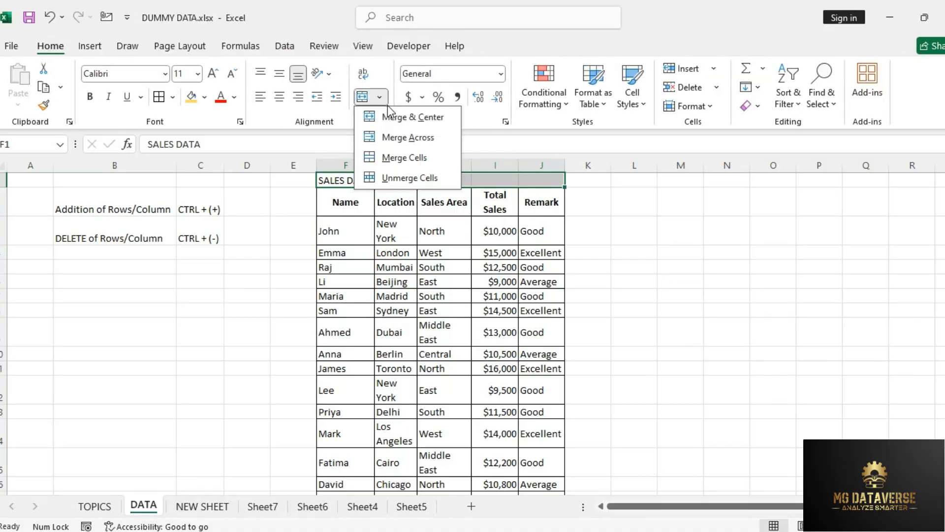
pyautogui.click(394, 118)
pyautogui.click(468, 263)
# Step: Apply all borders to the merged SALES DATA title cell
pyautogui.click(400, 183)
pyautogui.hotkey('alt', 'h')
pyautogui.press('b')
pyautogui.press('a')
pyautogui.click(401, 253)
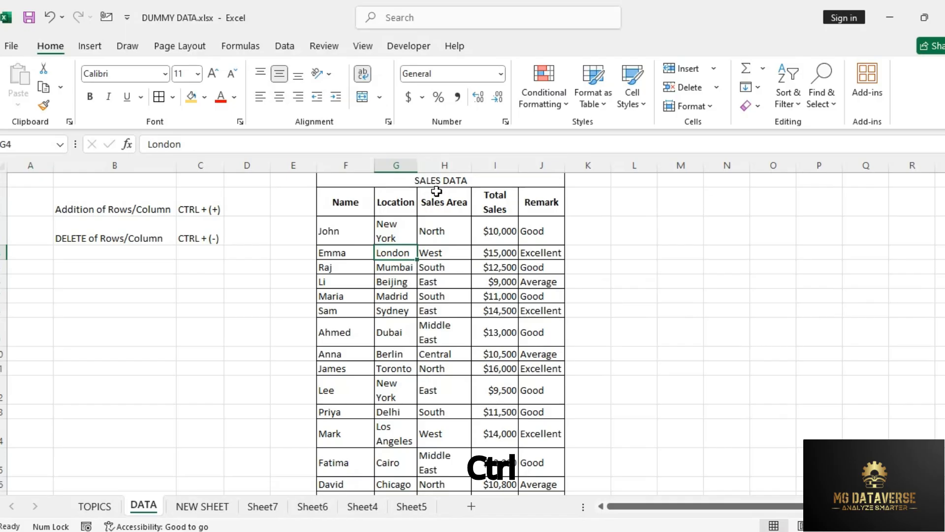
# Step: Format the SALES DATA title with a gold fill, font size 20 and bold
pyautogui.click(436, 180)
pyautogui.click(190, 97)
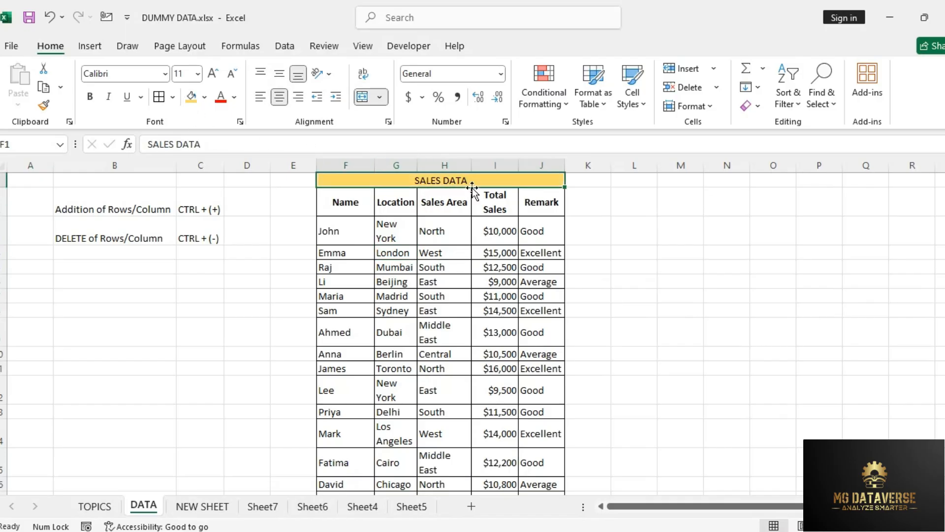
pyautogui.click(213, 74)
pyautogui.click(213, 73)
pyautogui.click(213, 73)
pyautogui.click(213, 74)
pyautogui.click(212, 74)
pyautogui.hotkey('alt', 'shift')
pyautogui.hotkey('ctrl', 'b')
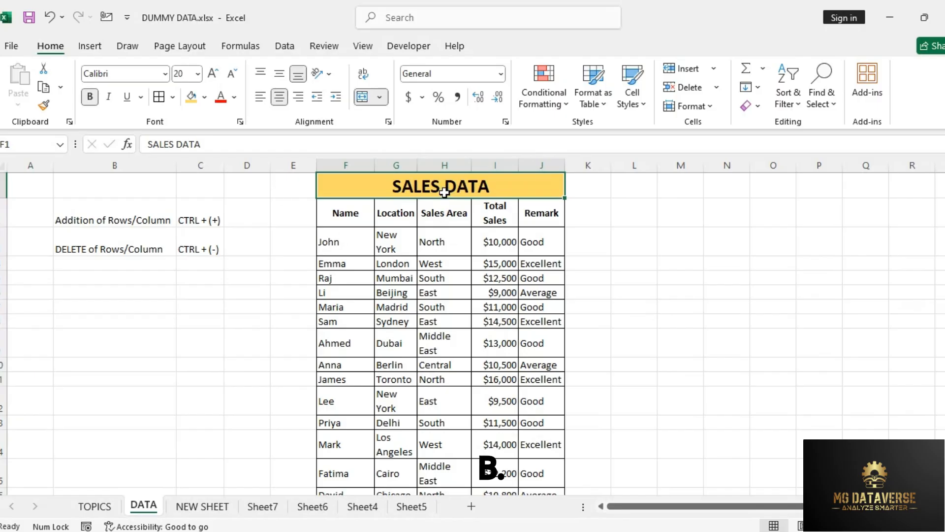
pyautogui.click(492, 243)
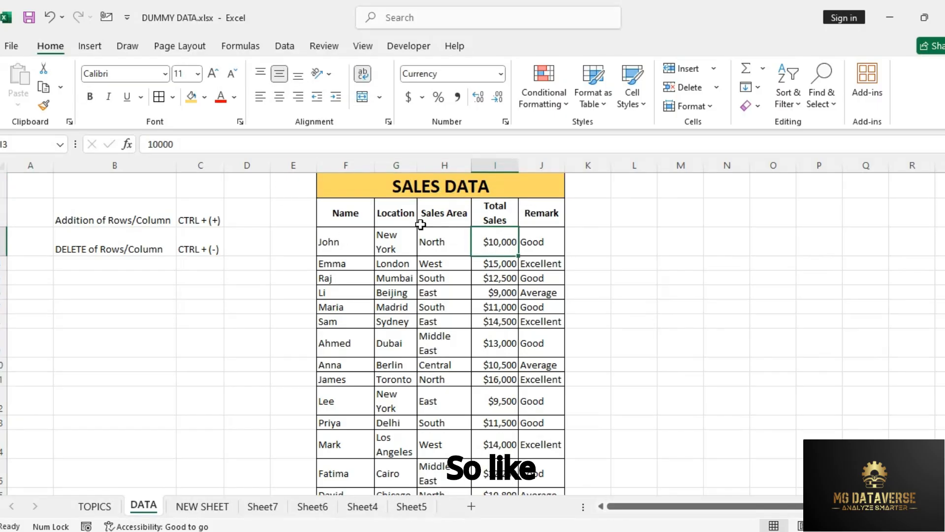
# Step: Unmerge the SALES DATA title cell above the table
pyautogui.click(461, 187)
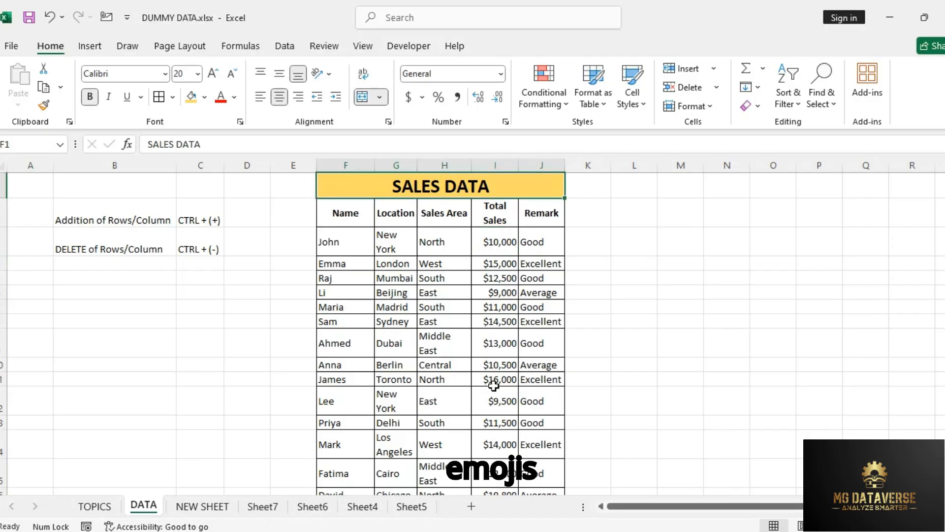
pyautogui.click(509, 344)
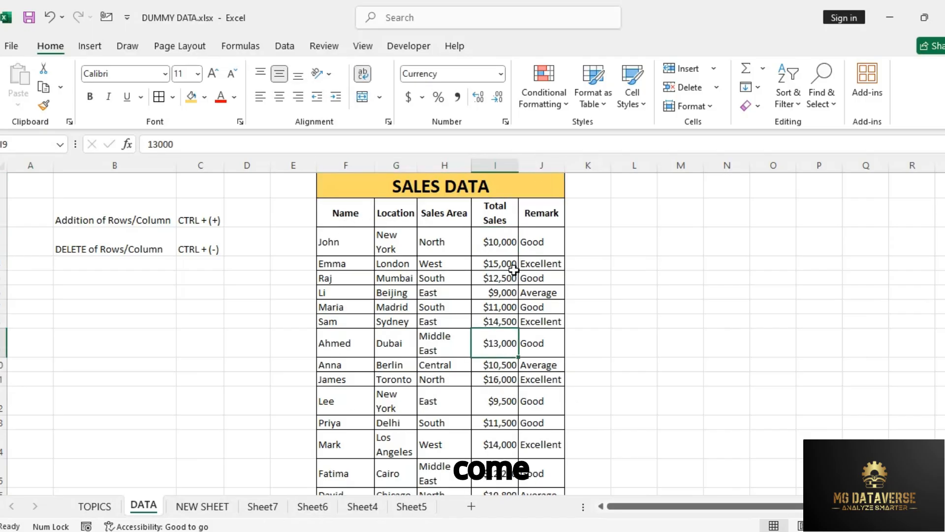
pyautogui.click(511, 186)
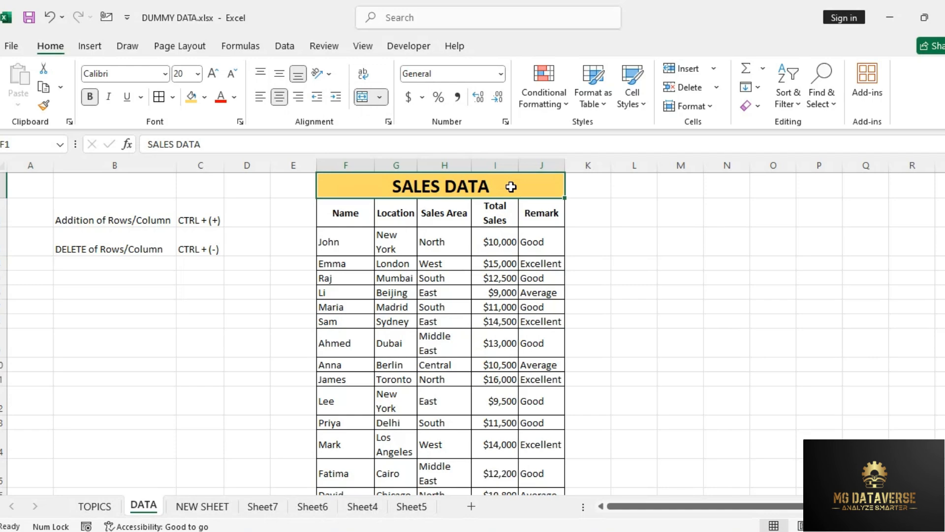
pyautogui.press('alt')
pyautogui.press('h')
pyautogui.press('m')
pyautogui.press('u')
pyautogui.click(443, 185)
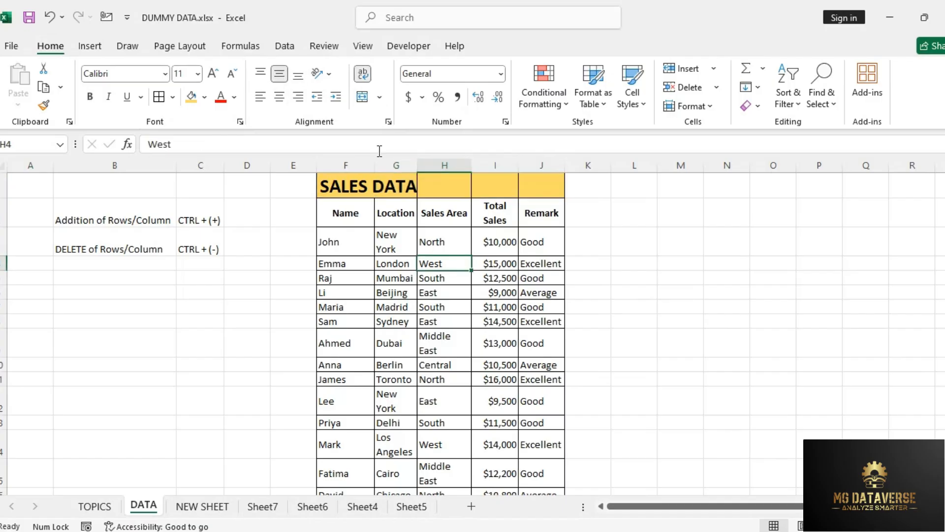
# Step: Widen column F so the SALES DATA title fits within its own cell
pyautogui.doubleClick(375, 165)
pyautogui.click(388, 213)
pyautogui.moveTo(390, 193); pyautogui.dragTo(606, 181)
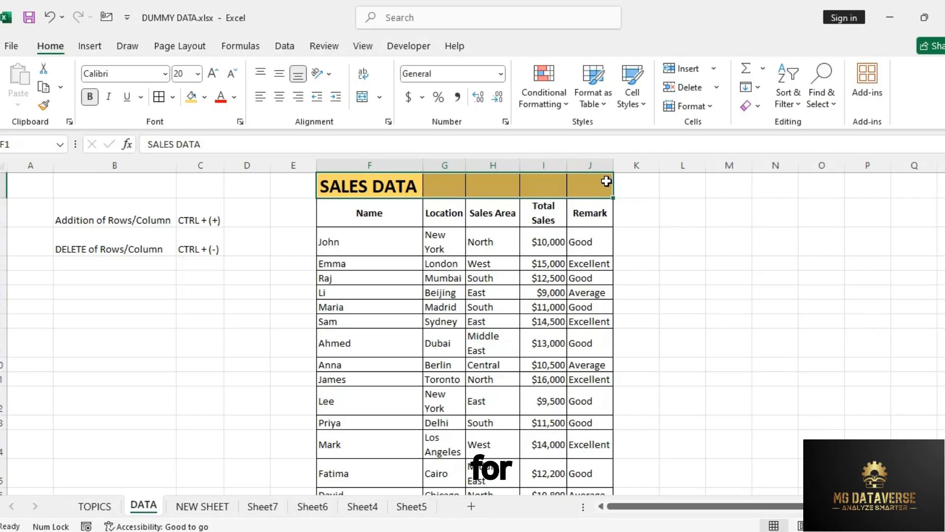
pyautogui.click(529, 245)
# Step: Merge and center the SALES DATA title across F1:H1 only
pyautogui.moveTo(408, 192); pyautogui.dragTo(517, 190)
pyautogui.moveTo(374, 187); pyautogui.dragTo(485, 180)
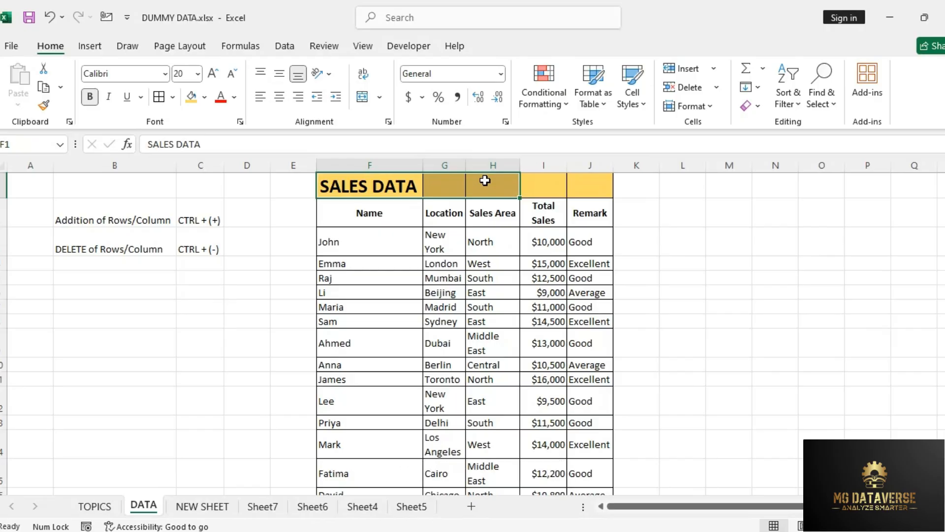
pyautogui.moveTo(392, 185); pyautogui.dragTo(475, 183)
pyautogui.hotkey('alt', 'h')
pyautogui.press('m')
pyautogui.press('c')
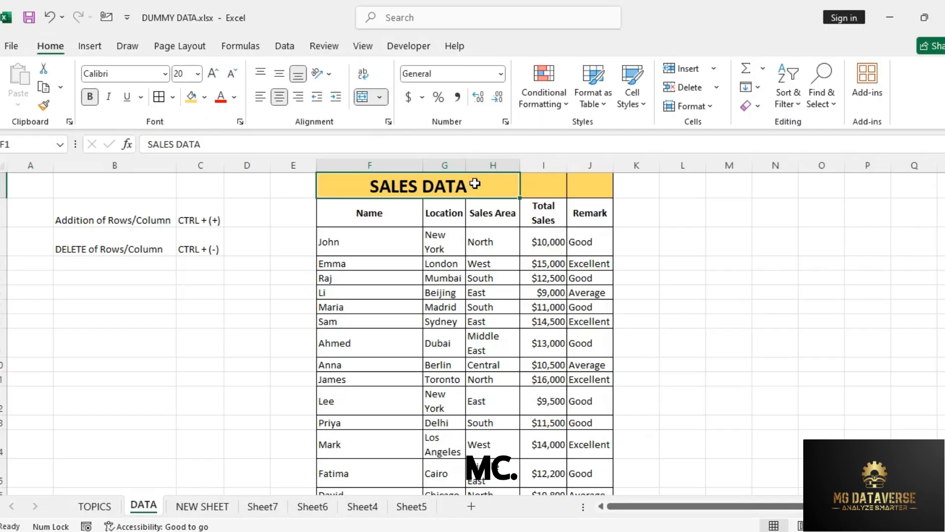
pyautogui.click(524, 238)
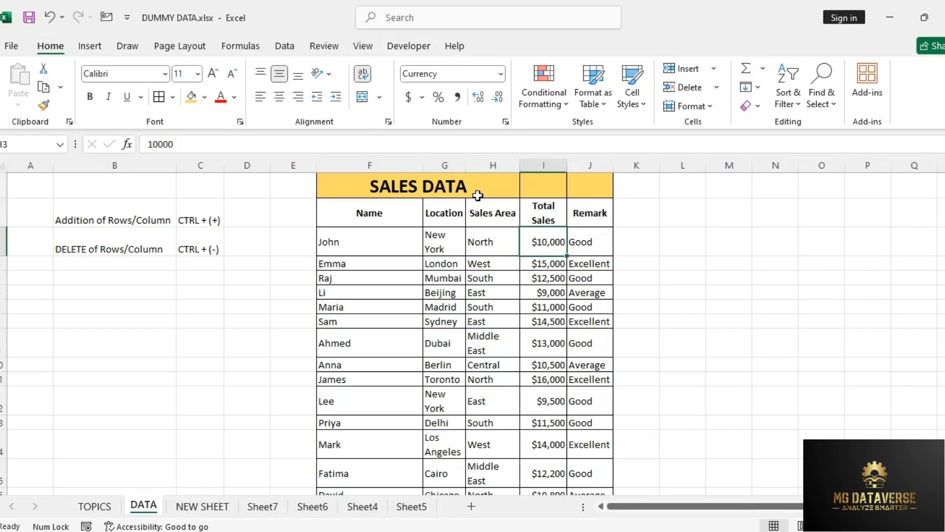
pyautogui.click(419, 192)
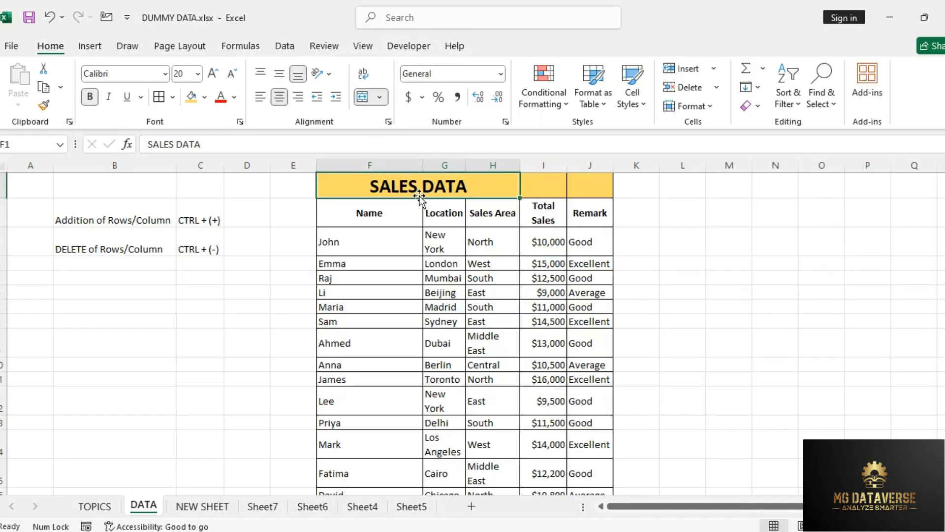
pyautogui.click(484, 240)
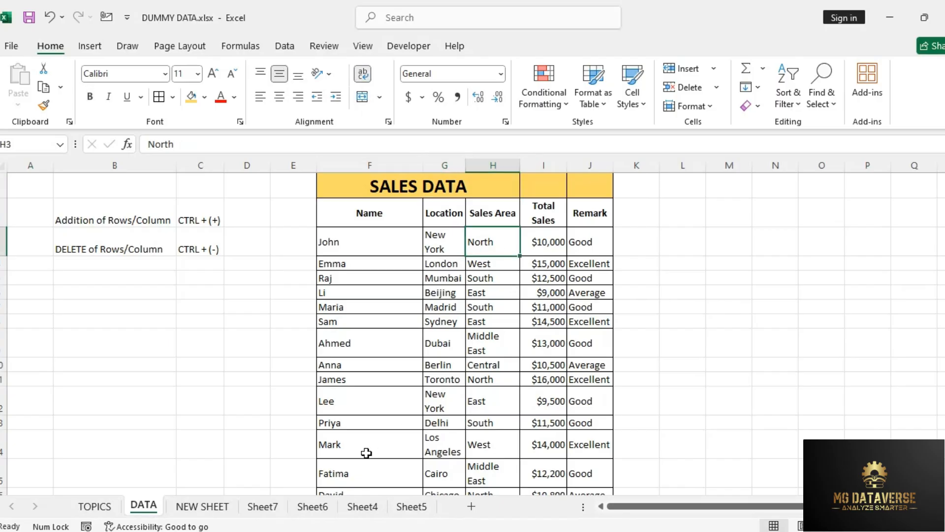
# Step: Mark MERGE CELLS as Done on the TOPICS sheet and fill the completed topic rows A2:C7 with gold
pyautogui.click(112, 507)
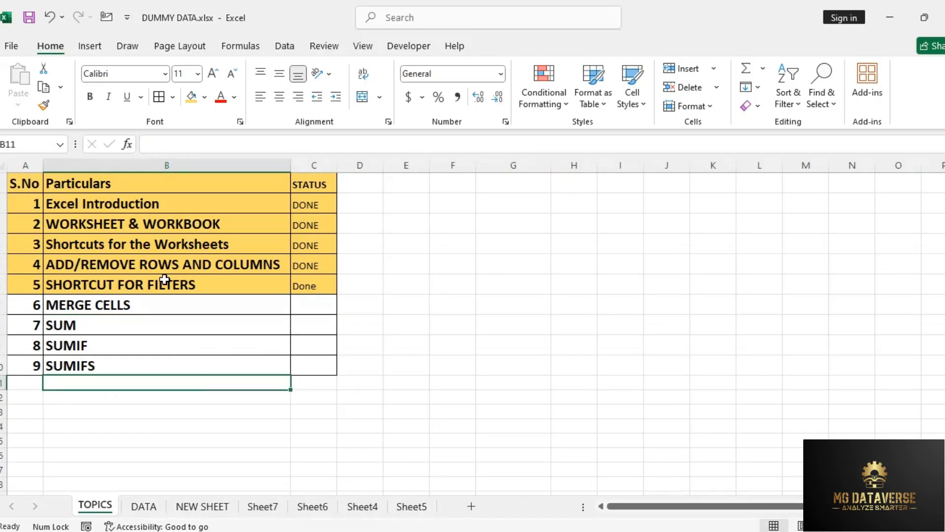
pyautogui.click(317, 306)
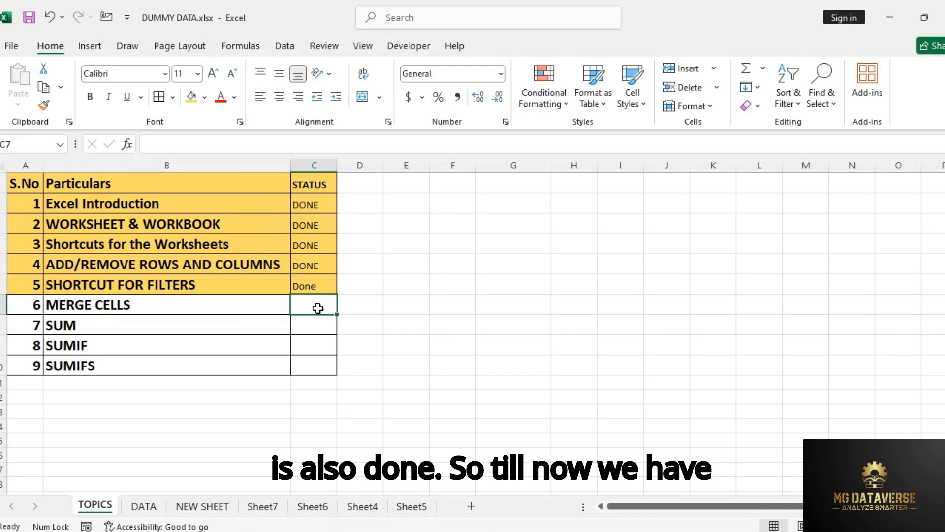
pyautogui.hotkey('ctrl', 'd')
pyautogui.moveTo(105, 203); pyautogui.dragTo(101, 303)
pyautogui.moveTo(25, 203); pyautogui.dragTo(308, 303)
pyautogui.click(192, 98)
pyautogui.click(188, 290)
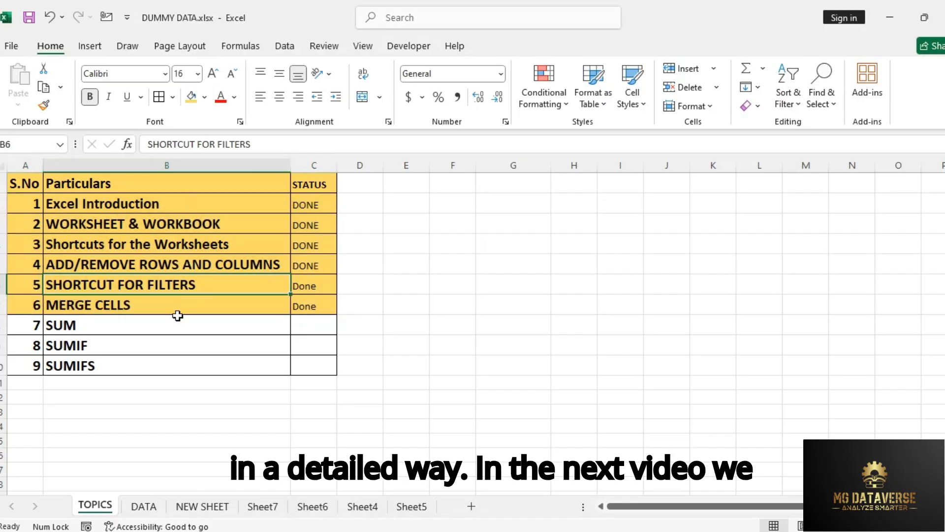
# Step: Review the remaining SUM, SUMIF and SUMIFS topics and the MERGE CELLS status in the topic list
pyautogui.click(95, 328)
pyautogui.click(97, 350)
pyautogui.click(102, 371)
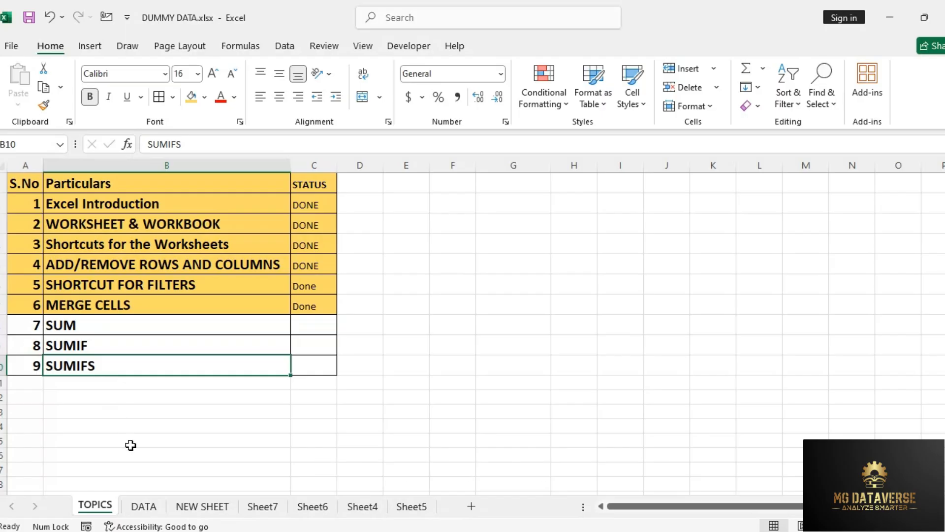
pyautogui.moveTo(120, 324); pyautogui.dragTo(128, 376)
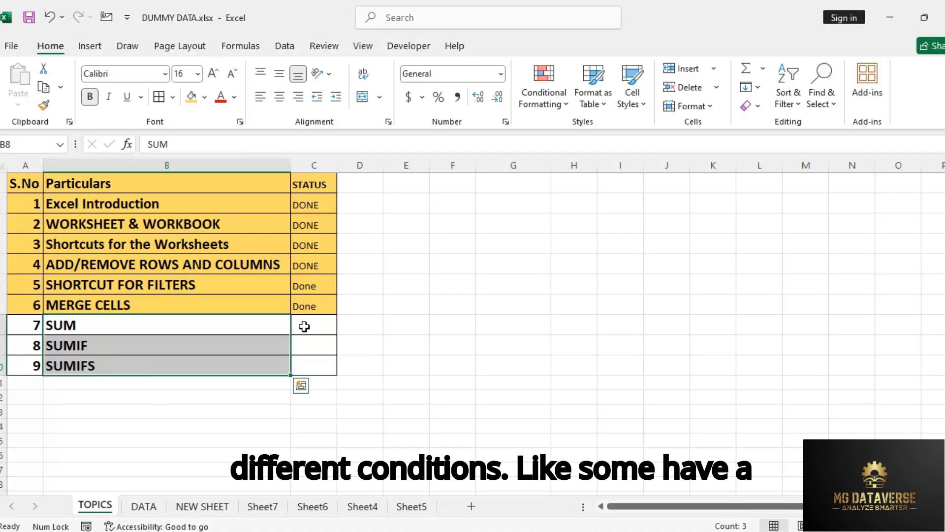
pyautogui.click(284, 328)
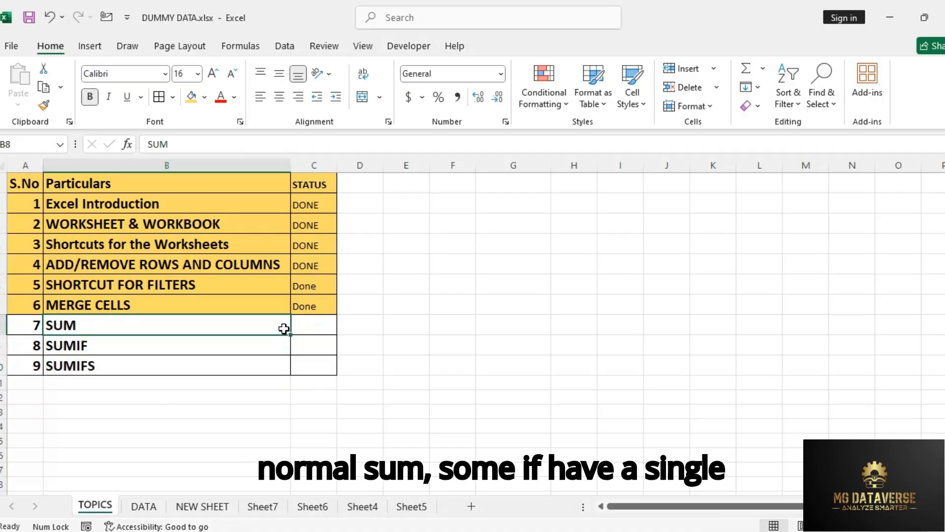
pyautogui.click(256, 344)
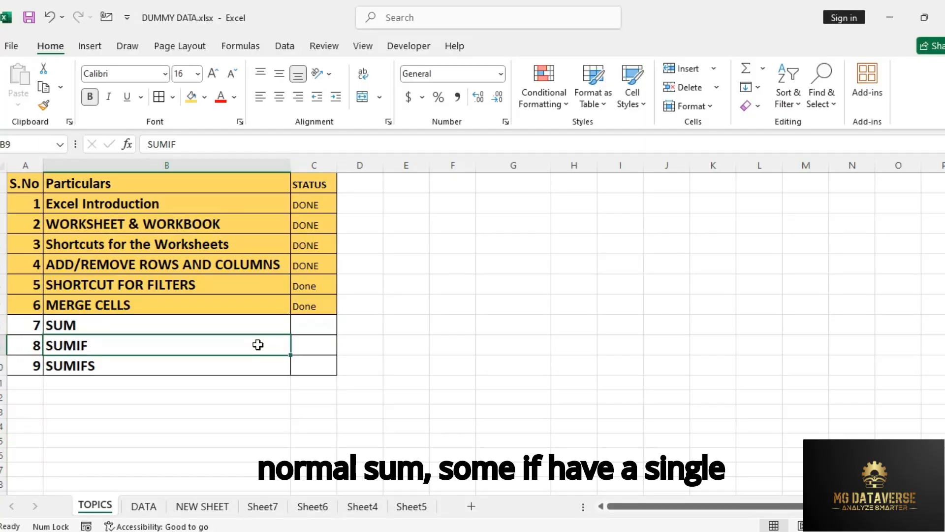
pyautogui.click(183, 369)
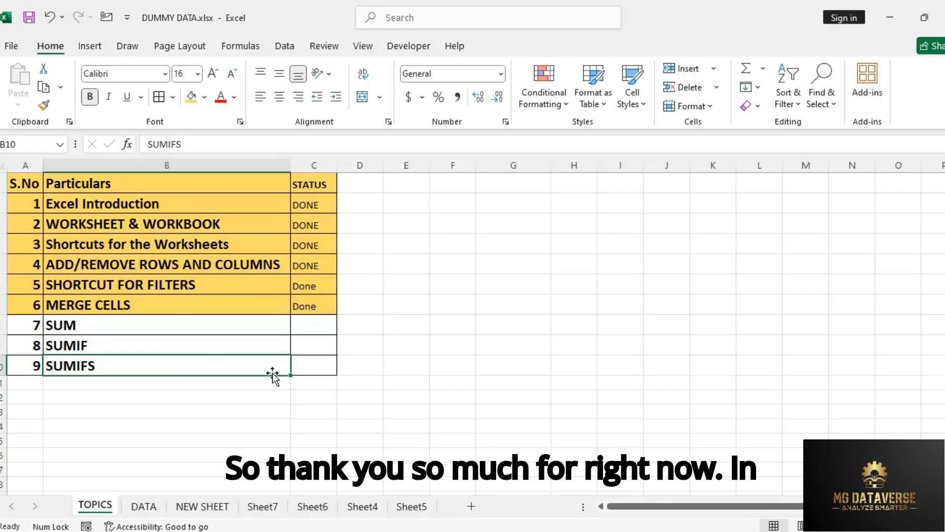
pyautogui.click(299, 305)
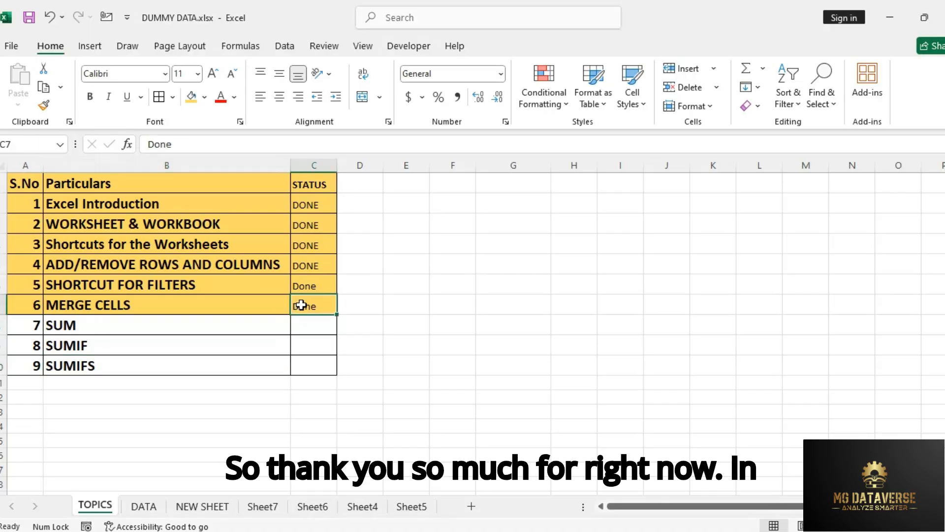